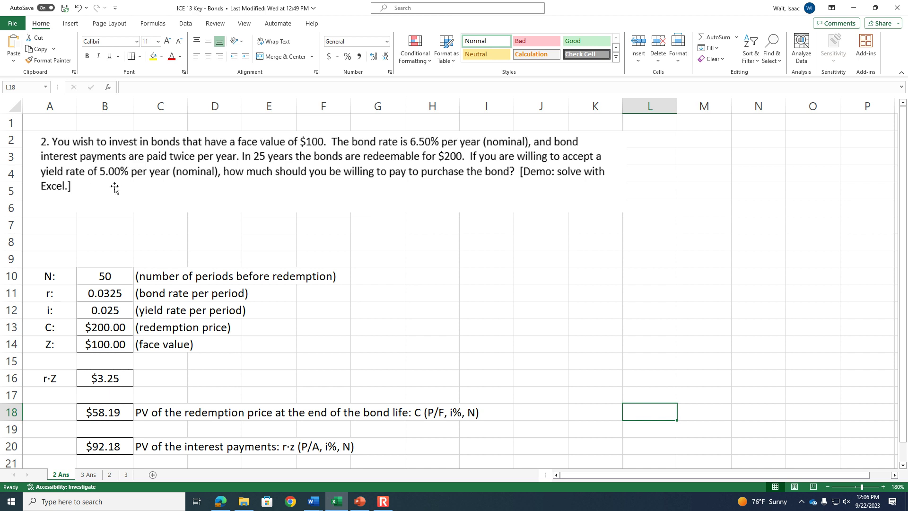
- Examine the bond value, redemption price, yield rate per period and present-value cells of problem 2's solution on sheet 2 Ans
scroll(123, 329, "down", 1)
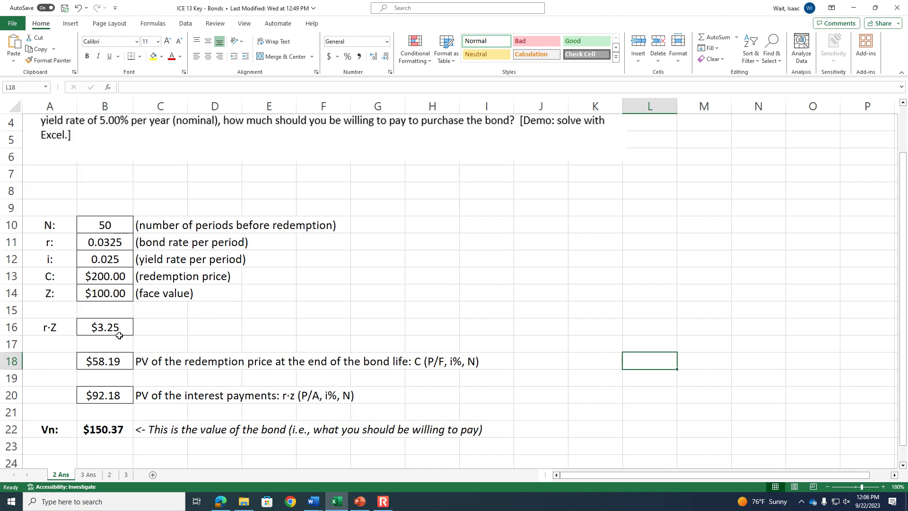
left_click(103, 428)
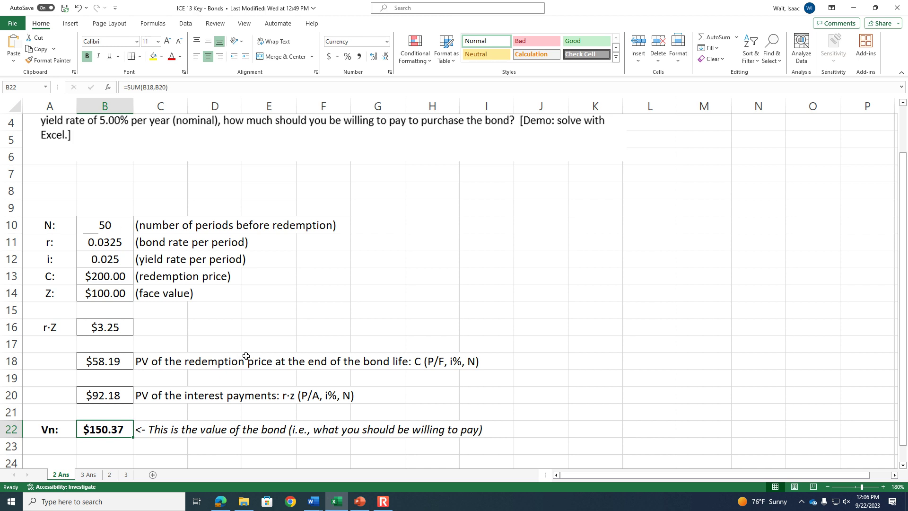
left_click(175, 365)
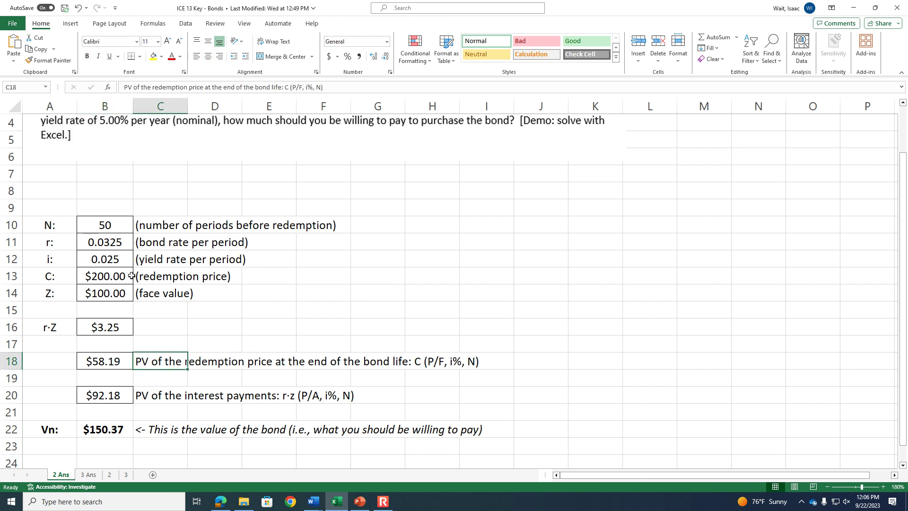
scroll(121, 275, "up", 1)
scroll(121, 275, "down", 2)
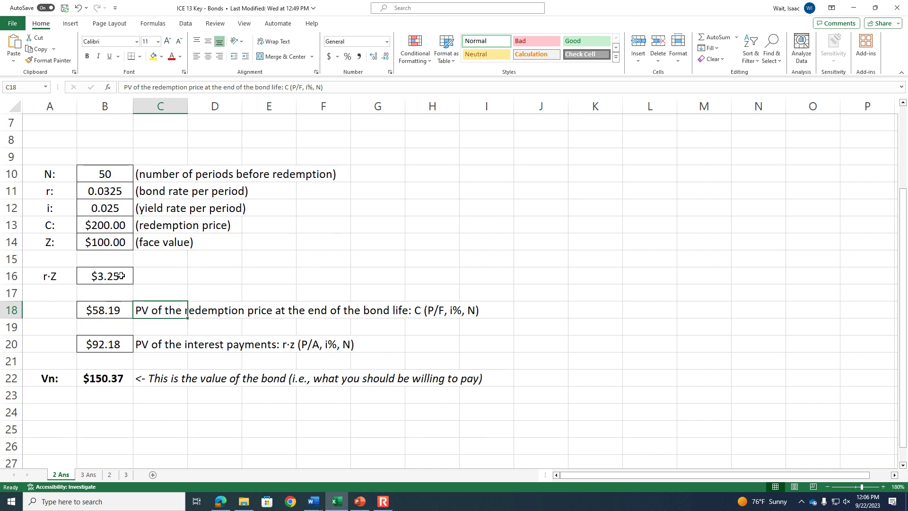
left_click(123, 228)
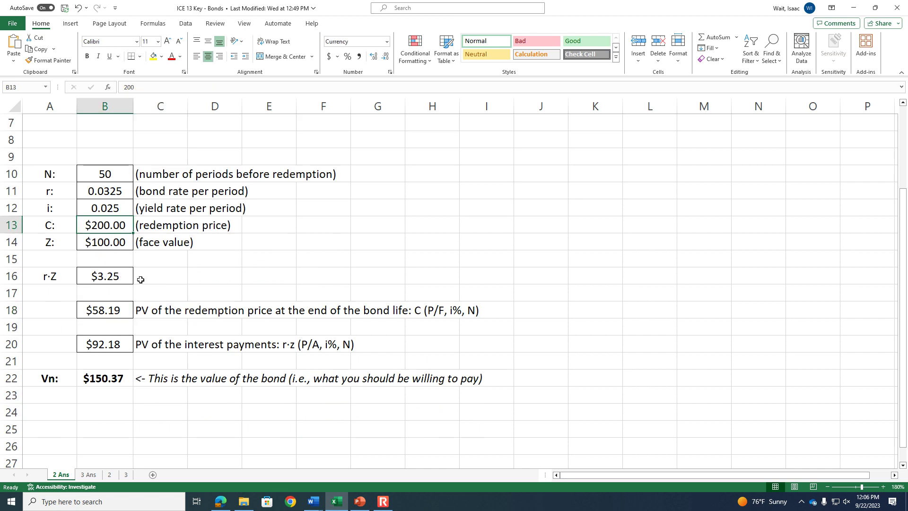
left_click(119, 313)
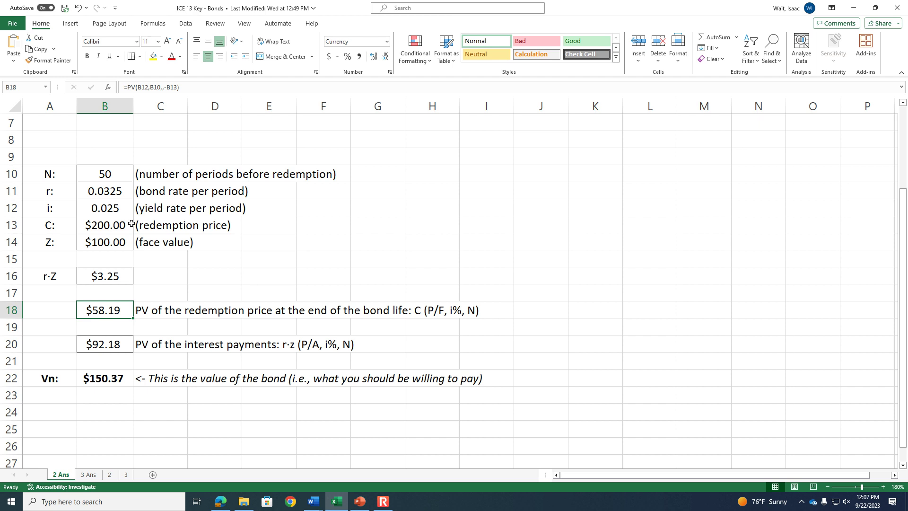
left_click(119, 232)
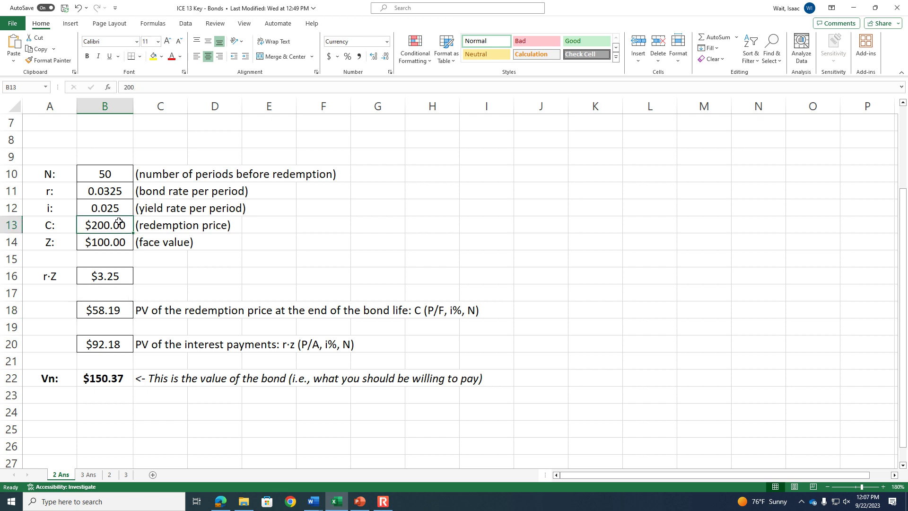
left_click(121, 210)
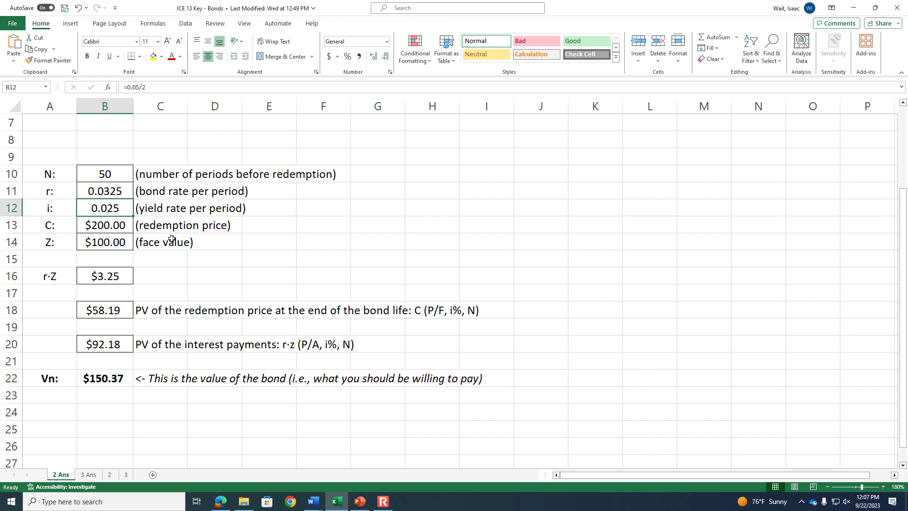
left_click(118, 303)
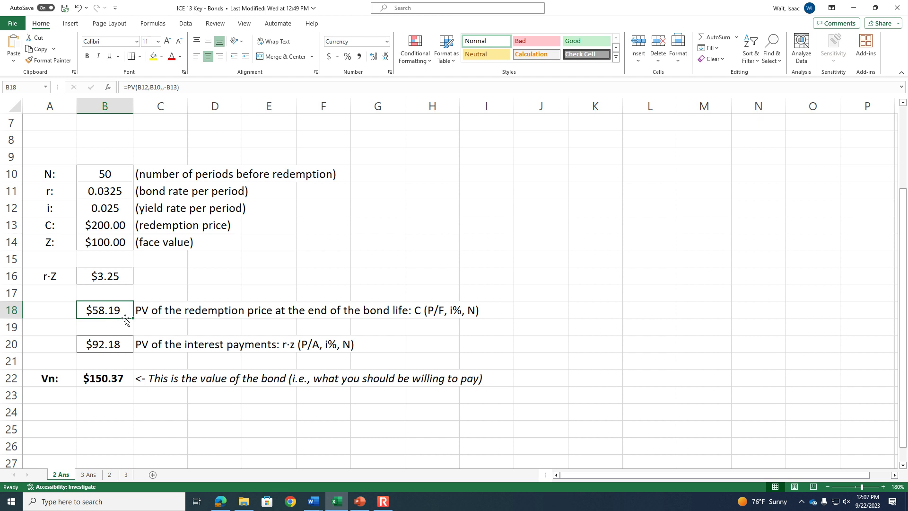
left_click(311, 344)
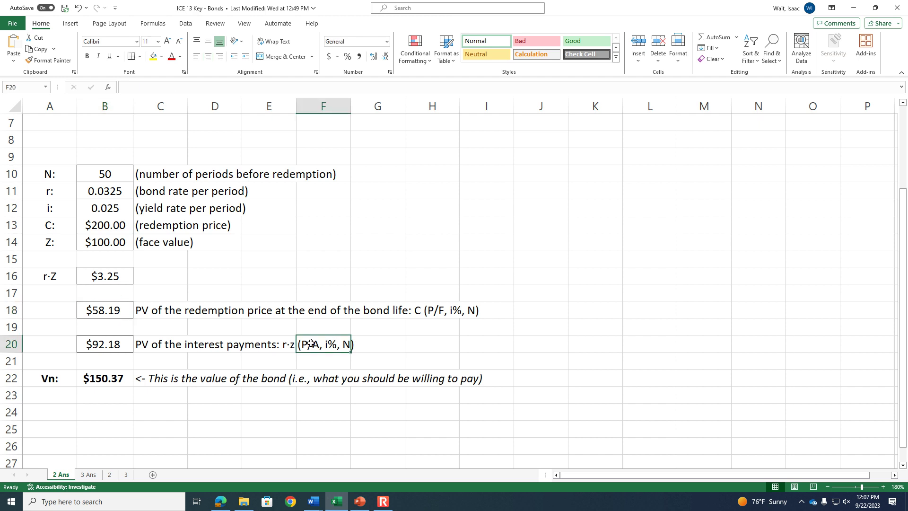
- Inspect the PV formulas in B18 and B20 and the sum formula in B22, snoozing the reboot alert for 15 minutes
left_click(86, 311)
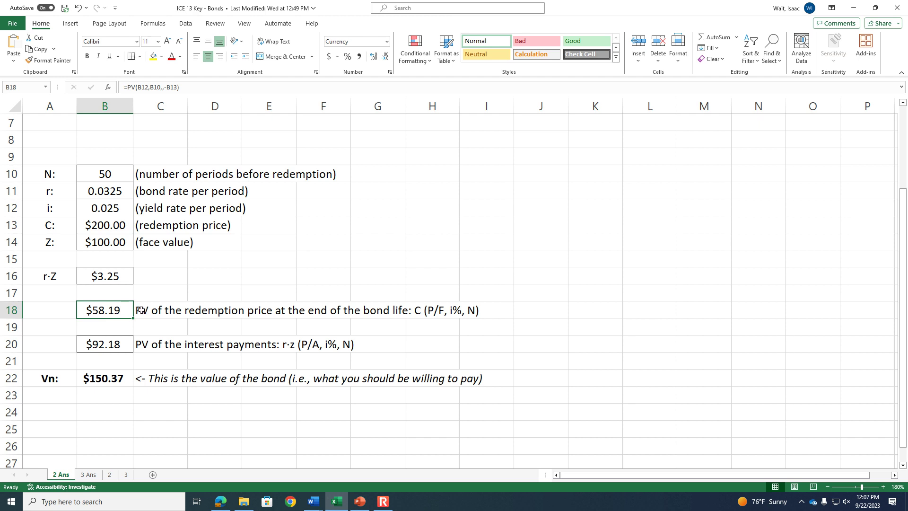
left_click(175, 87)
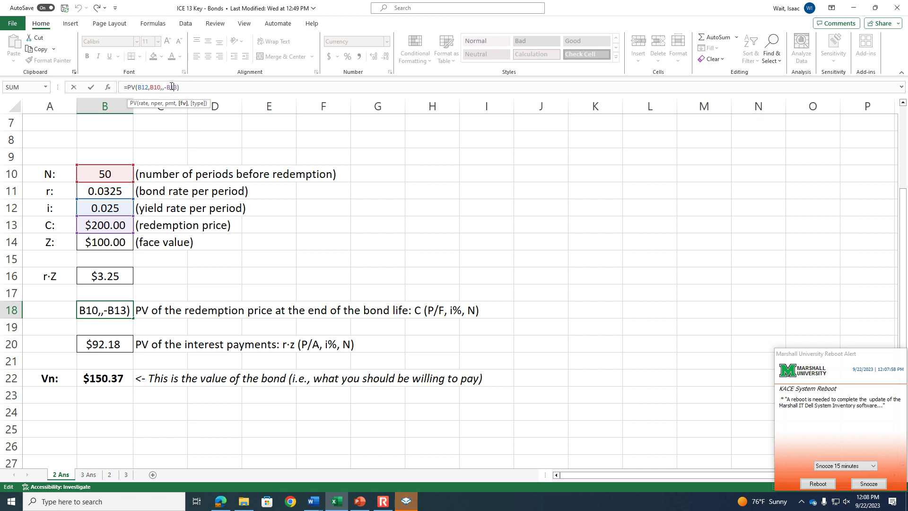
left_click(152, 343)
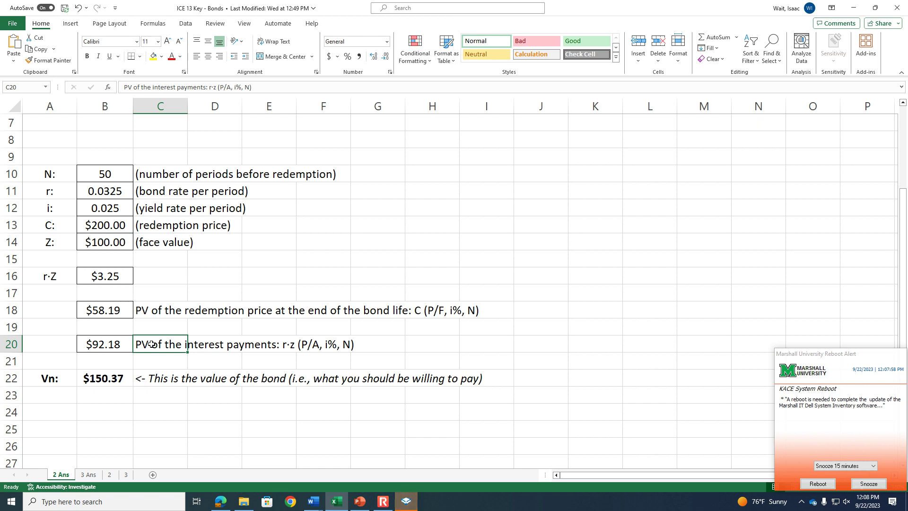
left_click(126, 343)
left_click(169, 87)
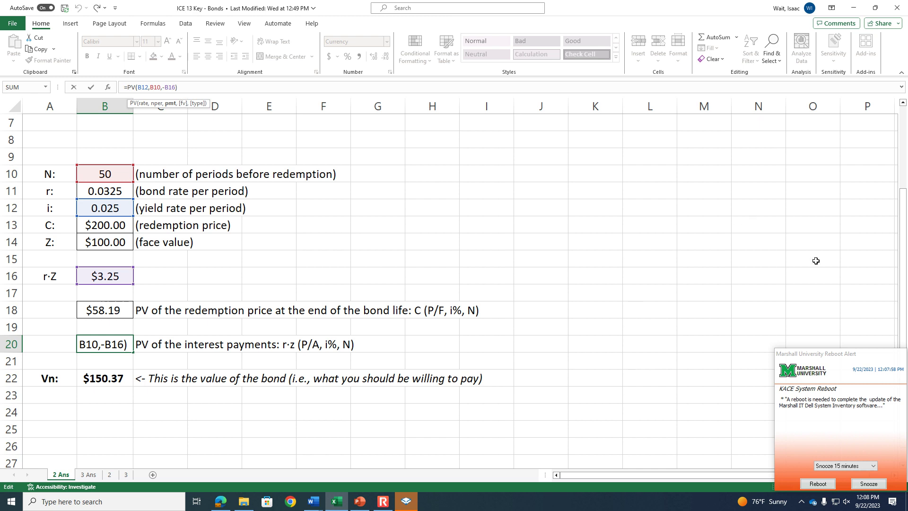
left_click(869, 484)
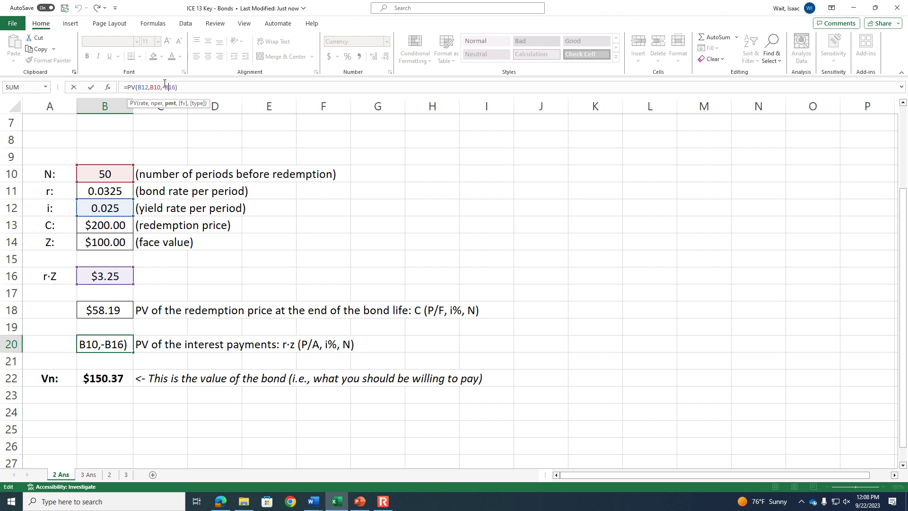
key("Escape")
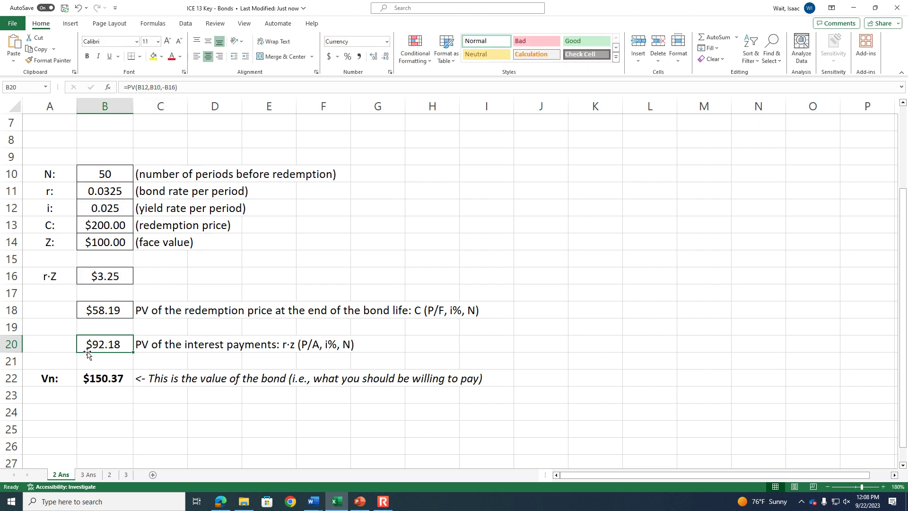
left_click(103, 314)
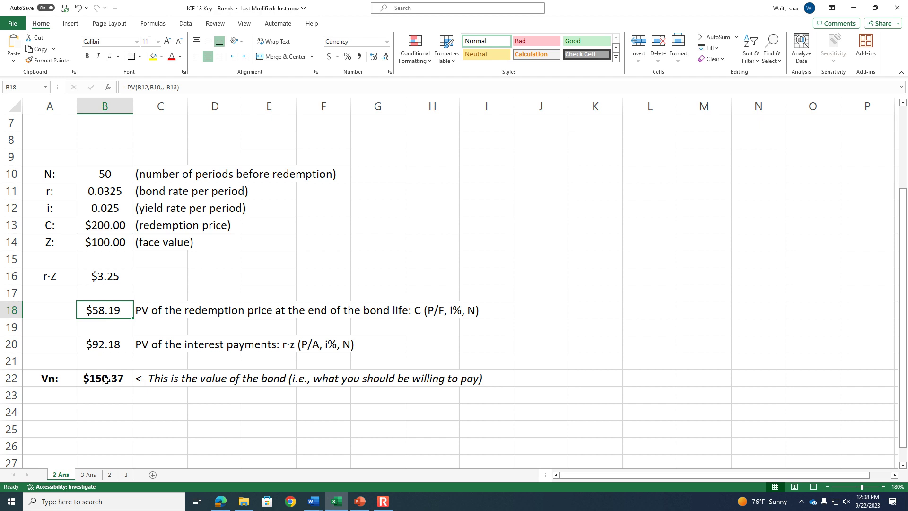
left_click(105, 382)
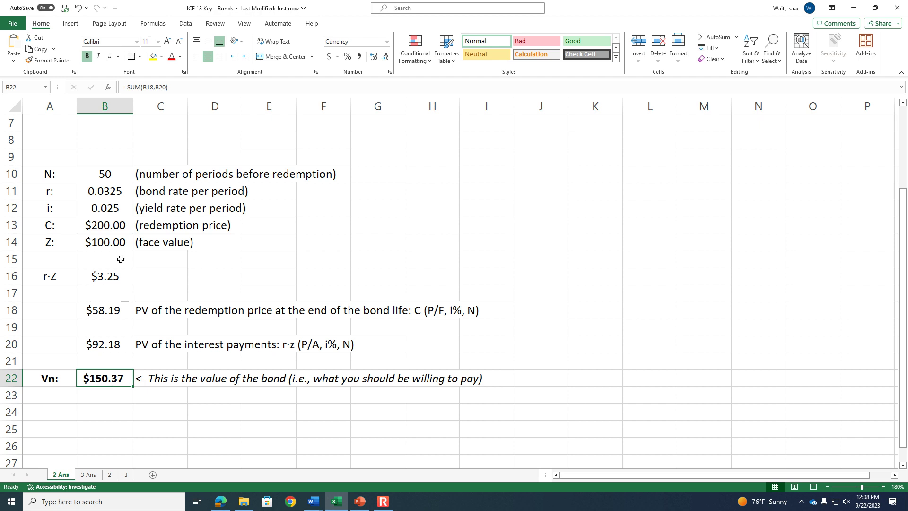
left_click(122, 210)
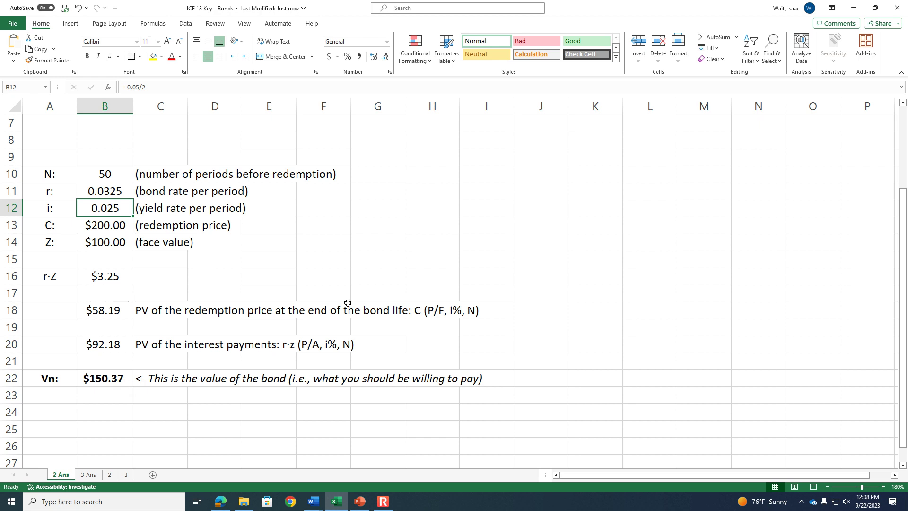
scroll(196, 192, "up", 2)
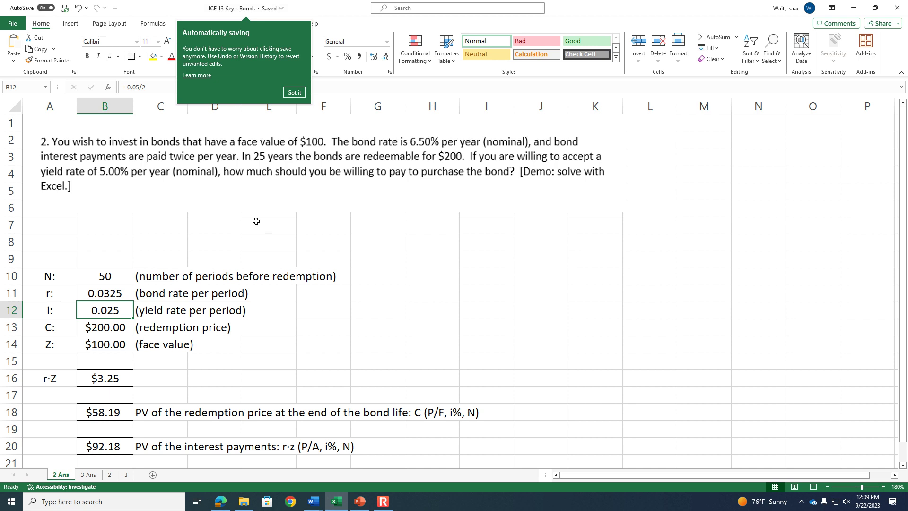
left_click(294, 93)
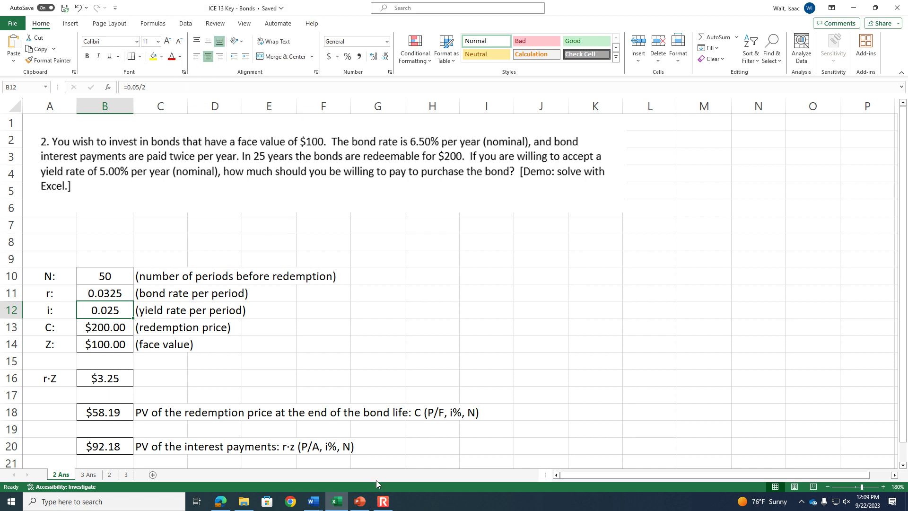
- Switch to the Word document ICE 13 - Bonds and highlight problem 3's question "what is the yield of this bond"
left_click(311, 507)
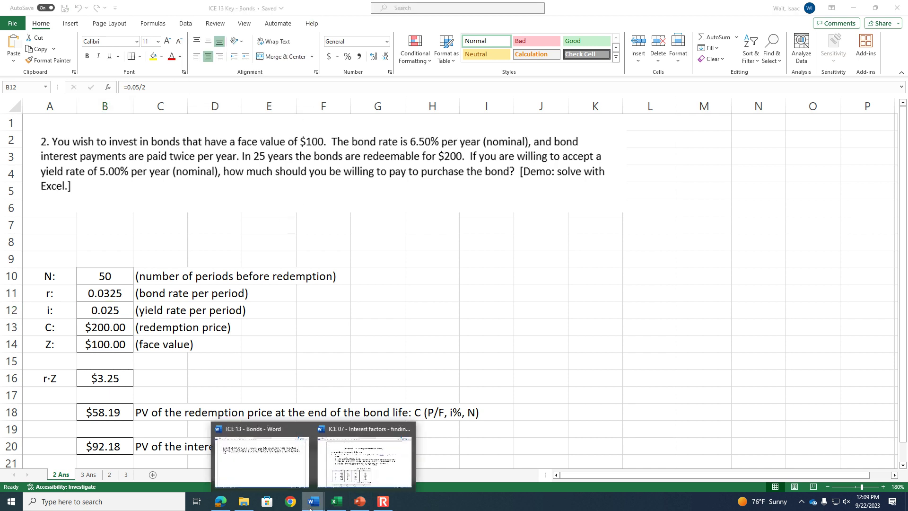
left_click(258, 468)
scroll(318, 393, "down", 10)
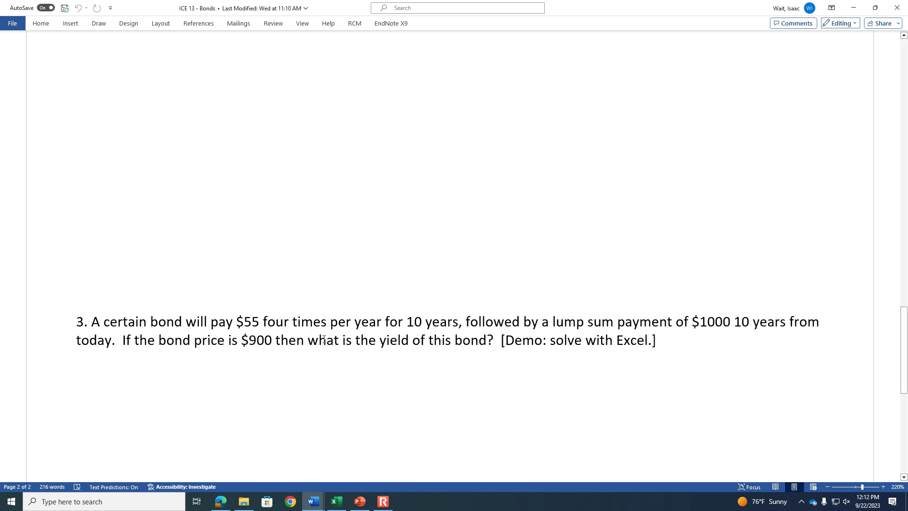
left_click_drag(324, 339, 472, 342)
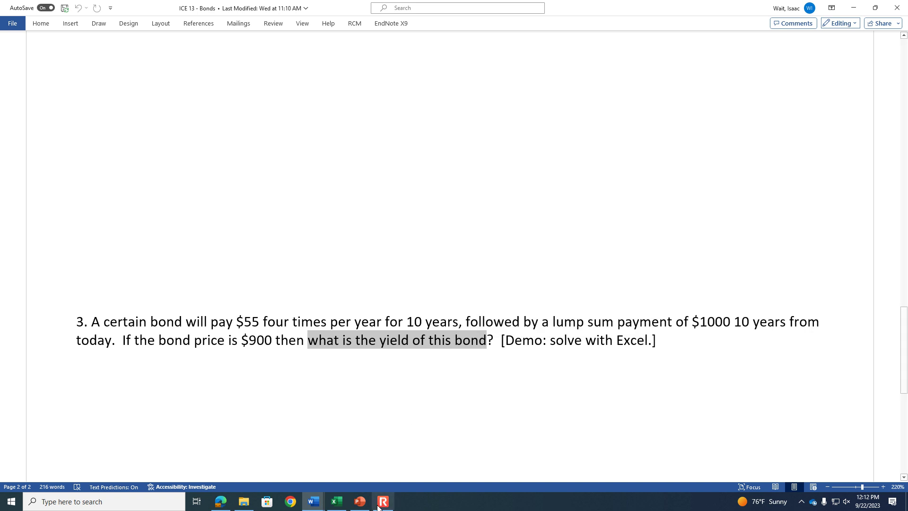
- Switch back to the Excel workbook and open the unsolved problem sheet 3 at 190% zoom
left_click(337, 502)
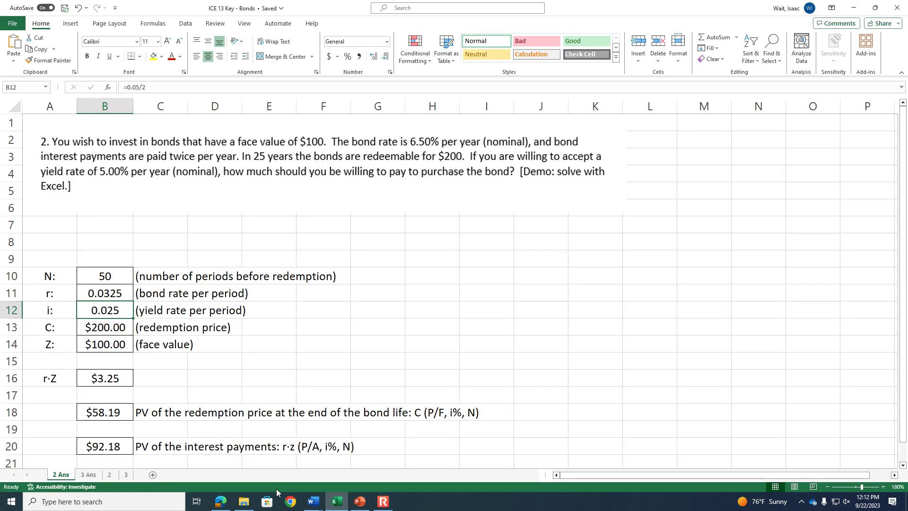
left_click(94, 476)
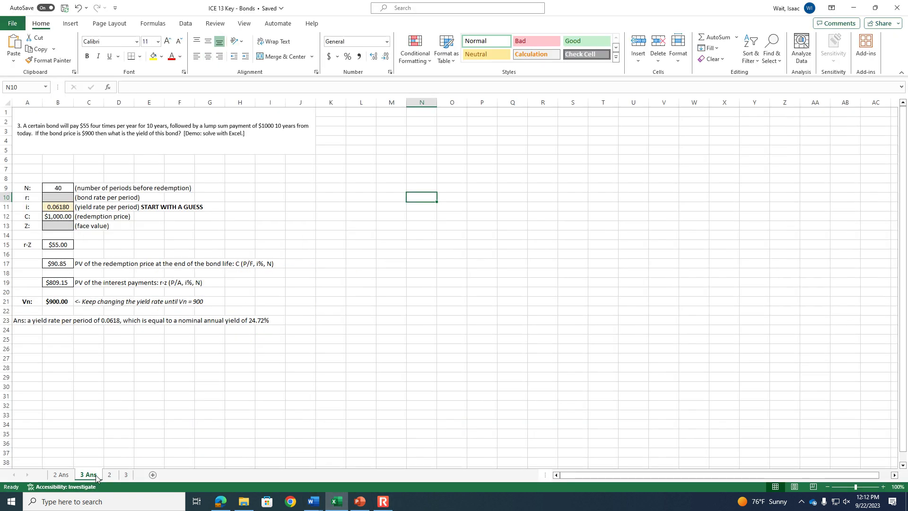
left_click(124, 477)
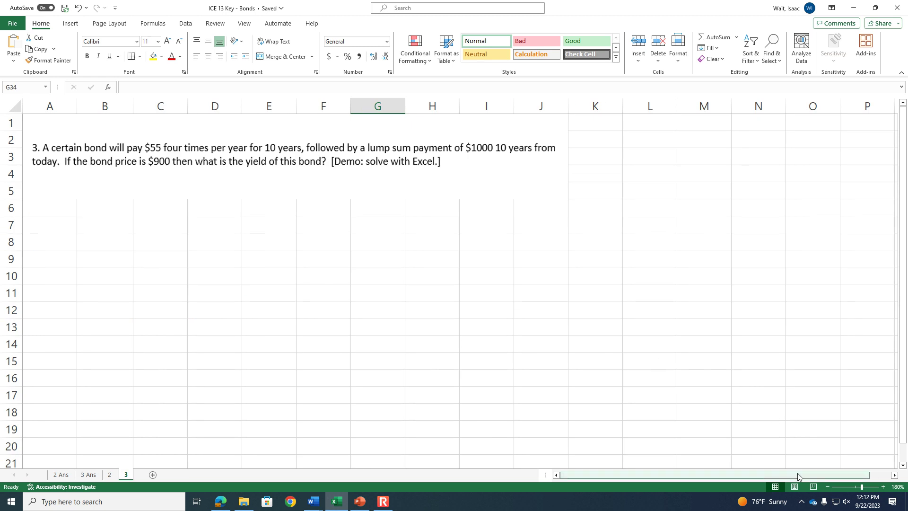
left_click(883, 487)
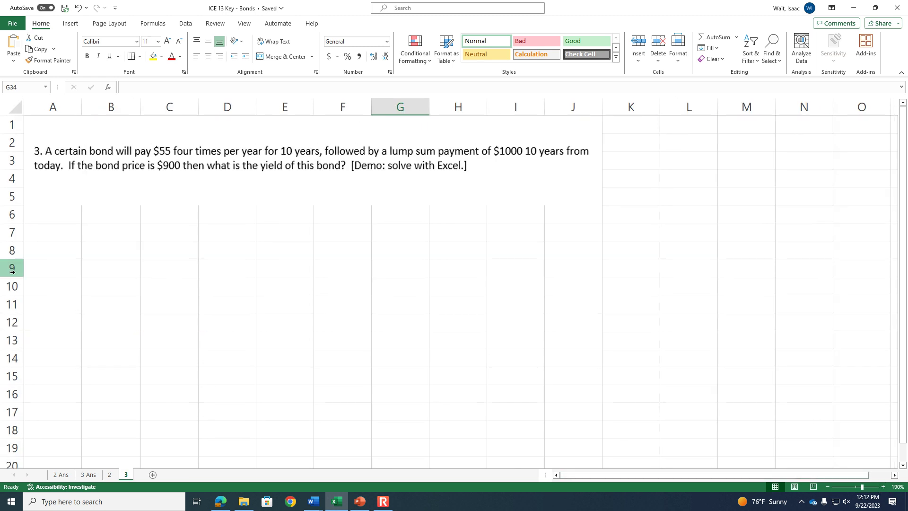
- Enter the labels N:, r:, i:, C: and Z: in A8:A12 and r*Z: in A14
left_click(54, 252)
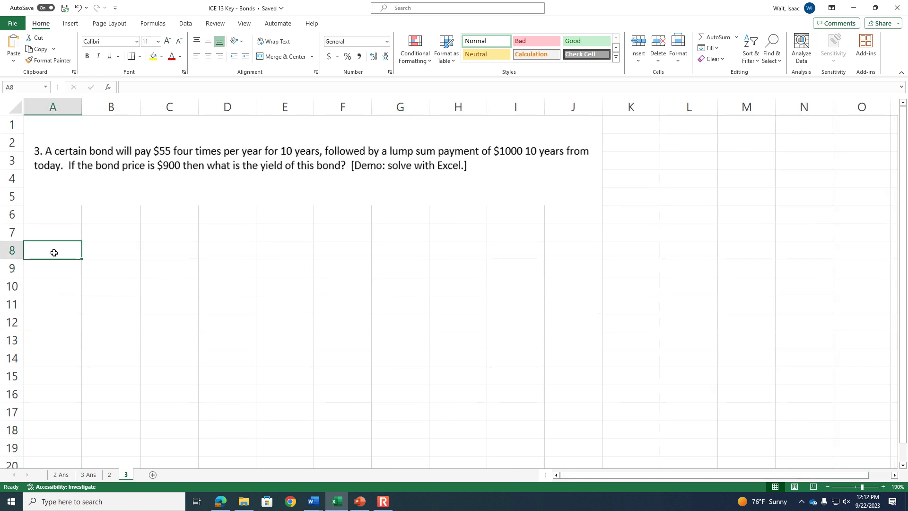
type("N")
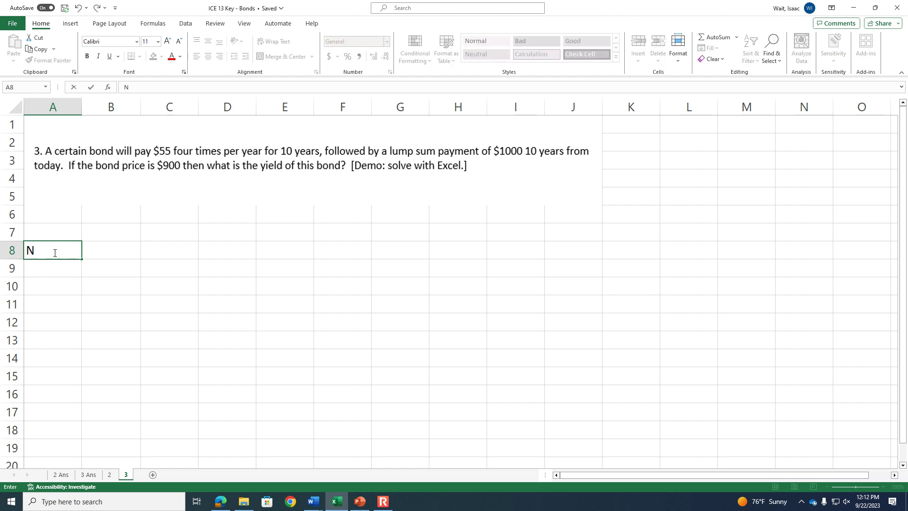
type(":")
key("Return")
type("r:")
key("Return")
type("i:")
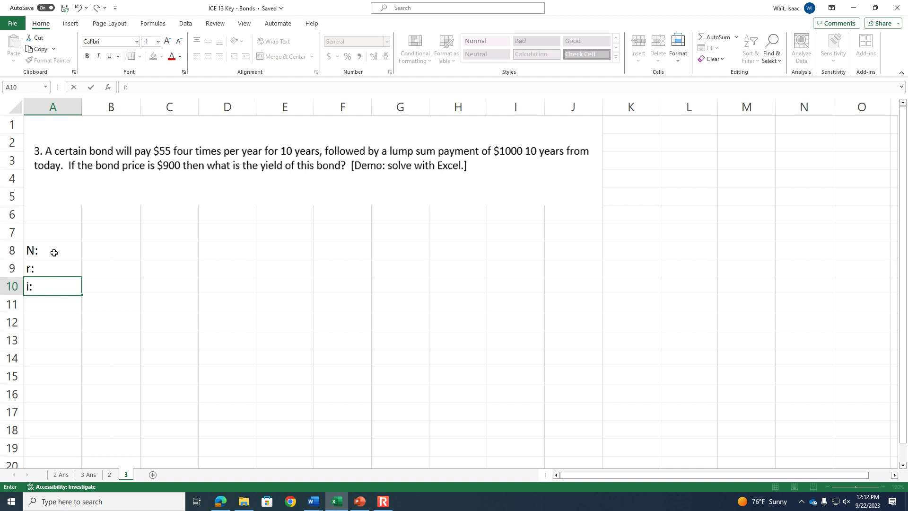
key("Return")
type("C:")
key("Return")
type("Z:")
key("Return")
key("Return")
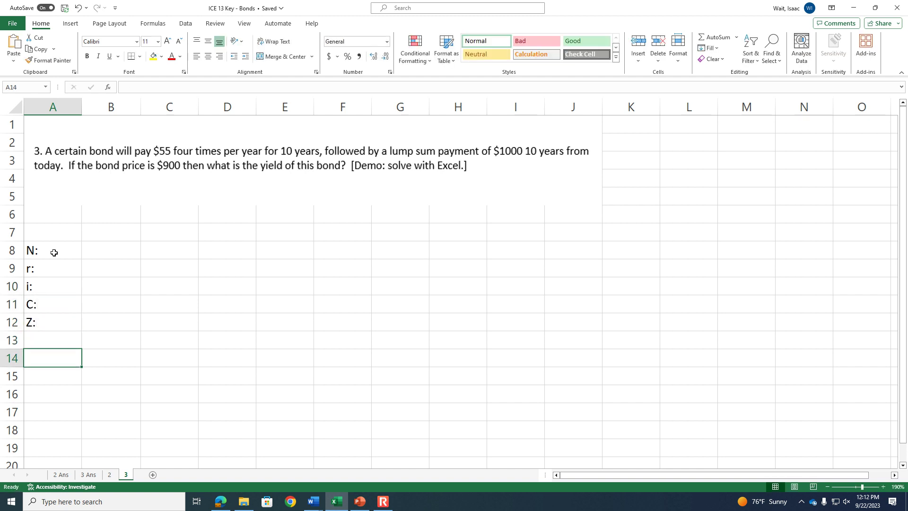
type("r*Z:")
key("Return")
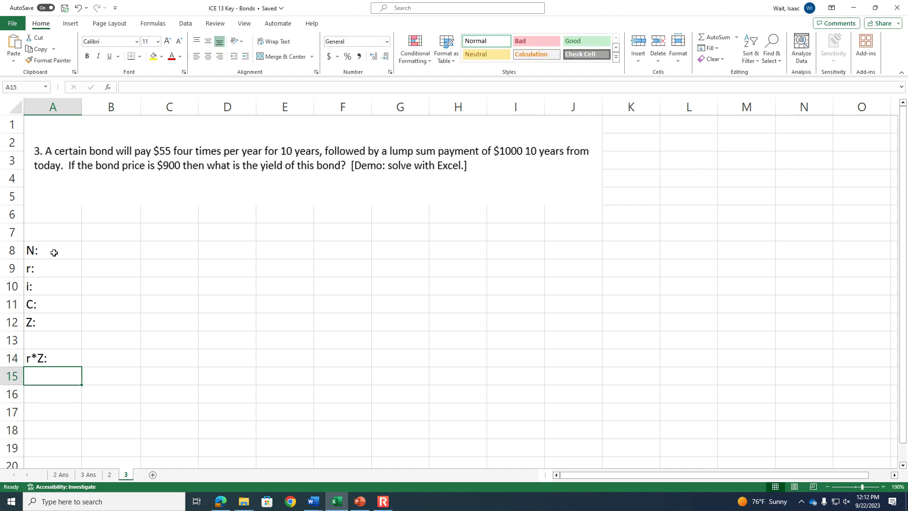
- Copy the five variable descriptions in C10:C14 of sheet 2 Ans into C8:C12 of sheet 3
left_click(61, 474)
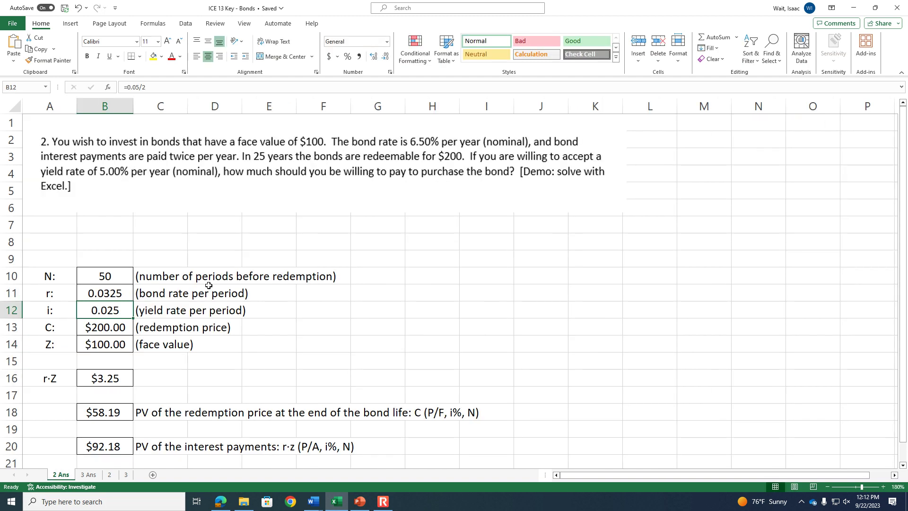
left_click(161, 280)
left_click_drag(161, 280, 161, 344)
key("ctrl+c")
left_click(125, 475)
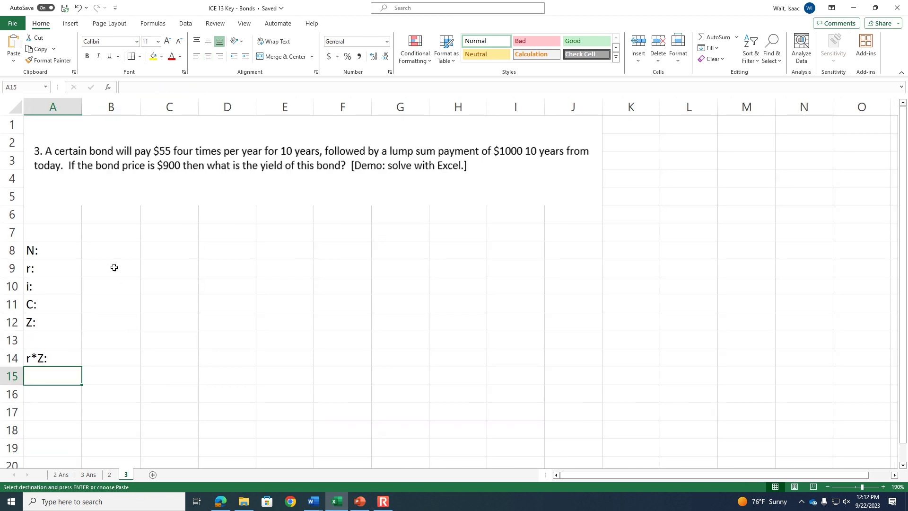
left_click(182, 249)
key("ctrl+v")
- Describe r*Z in C14 as "(the amount of interest that gets paid each time)"
left_click(164, 356)
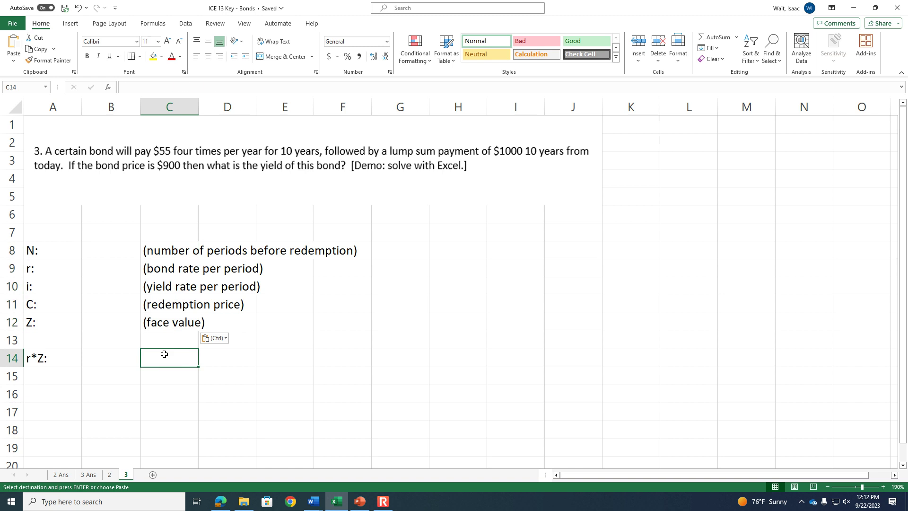
type("(the")
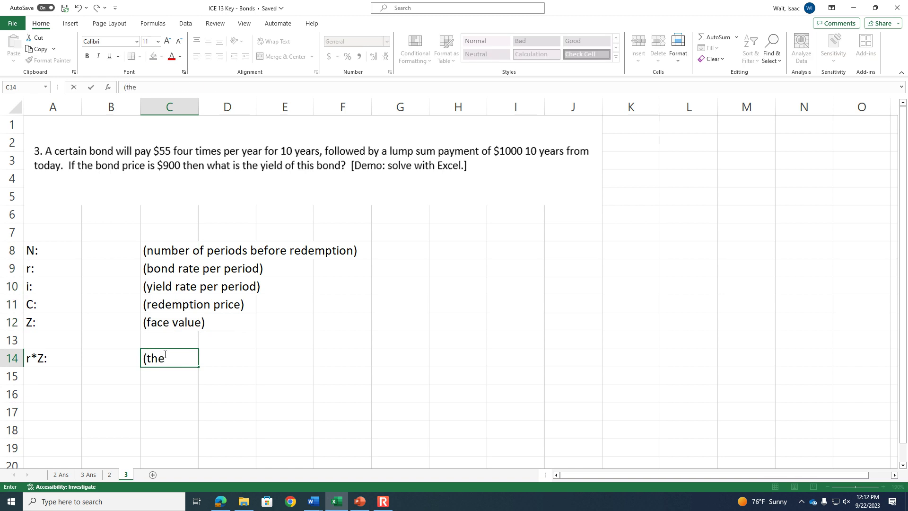
type(" amount of interest that gets ")
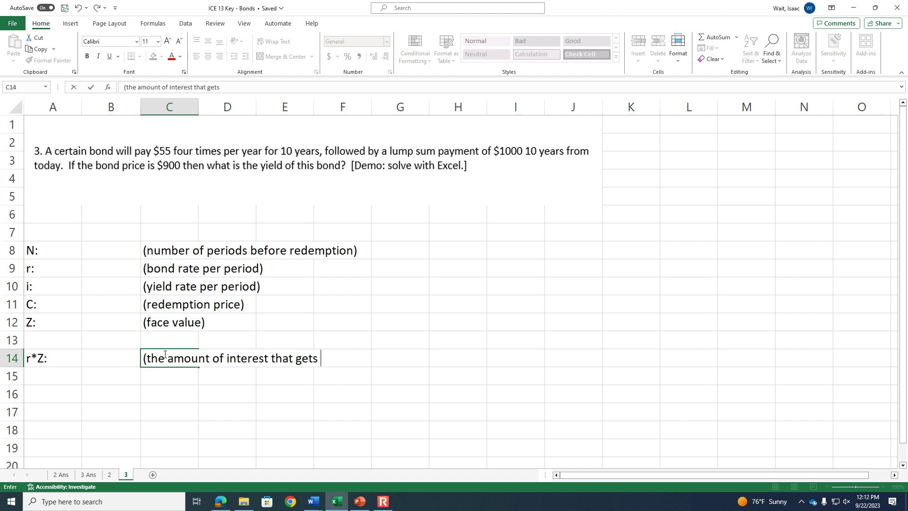
type("paid each time)")
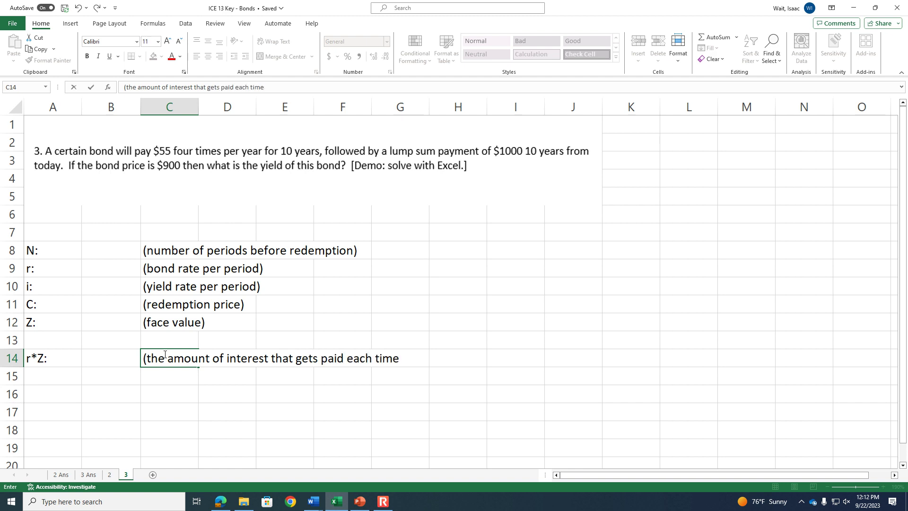
key("Return")
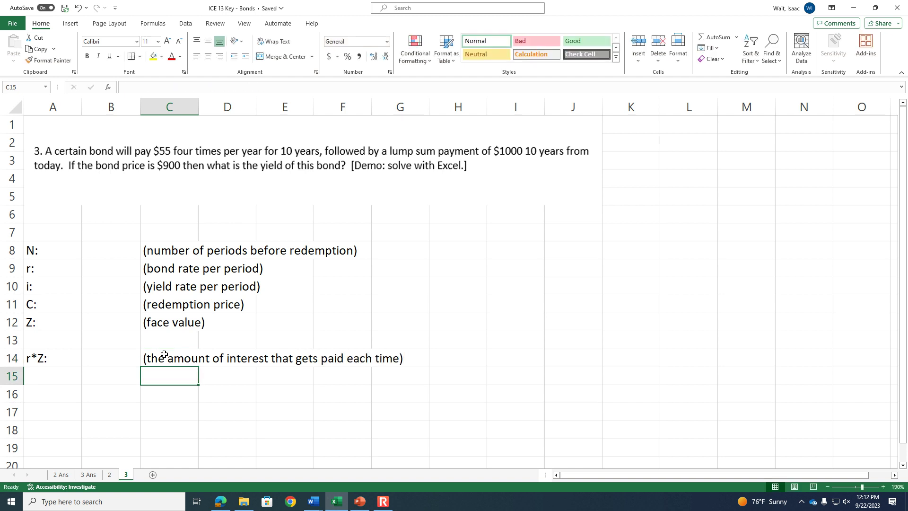
- Enter 40 for N in B8 and a dash for the bond rate r in B9
left_click(115, 255)
type("40")
key("Return")
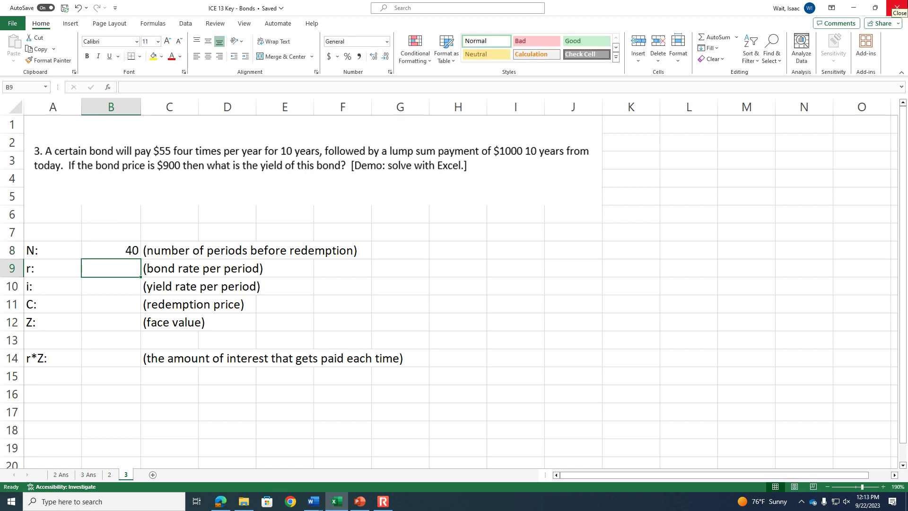
type("-")
key("Return")
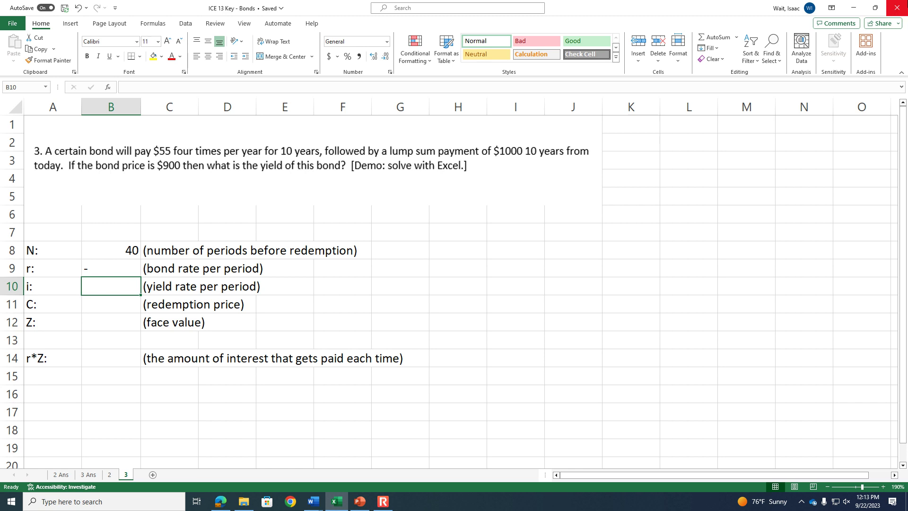
- Extend the yield rate description in C10 with "- this is what we are trying to find" inside the parentheses
left_click(169, 286)
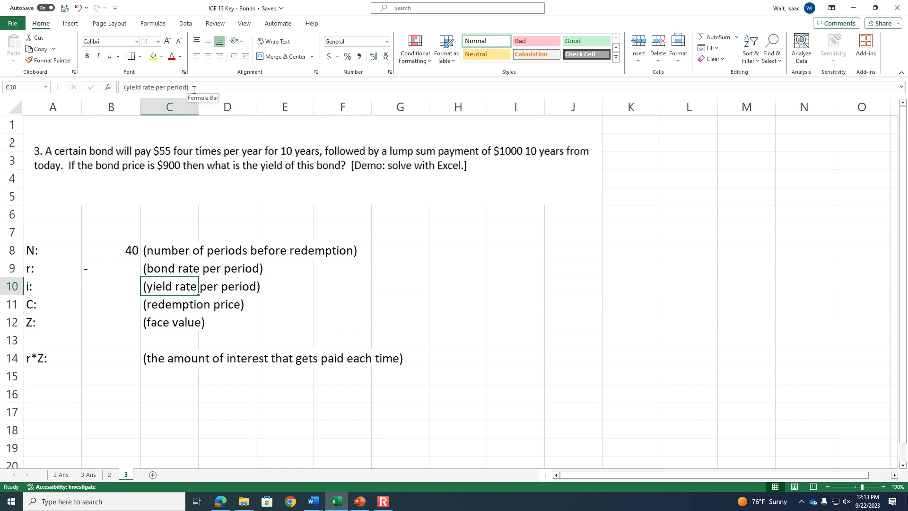
left_click(361, 92)
type("- this is what we are trying to find")
key("Return")
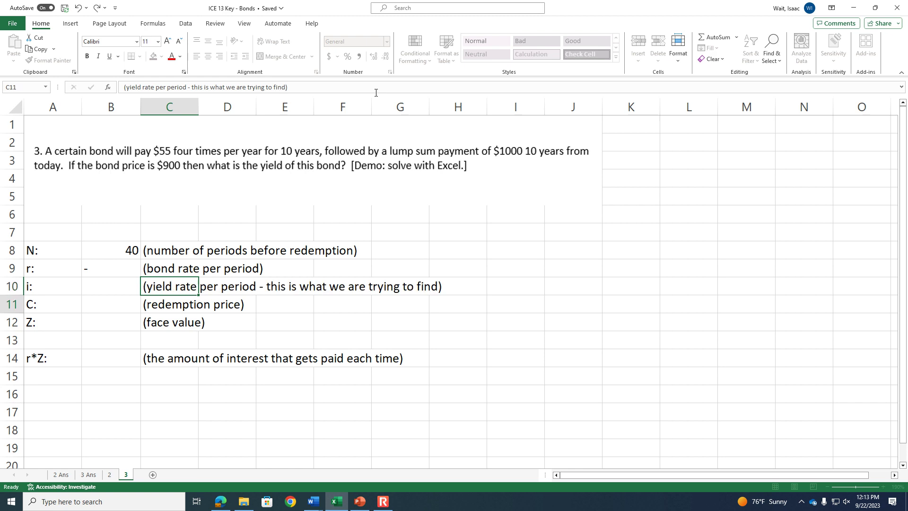
- Make the words "this is what we are trying to find" in C10 bold
left_click(180, 287)
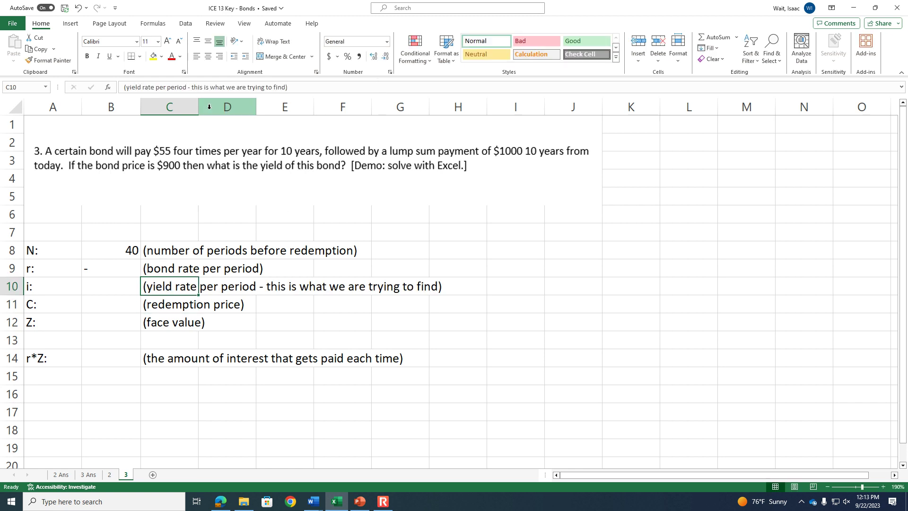
left_click_drag(192, 87, 287, 87)
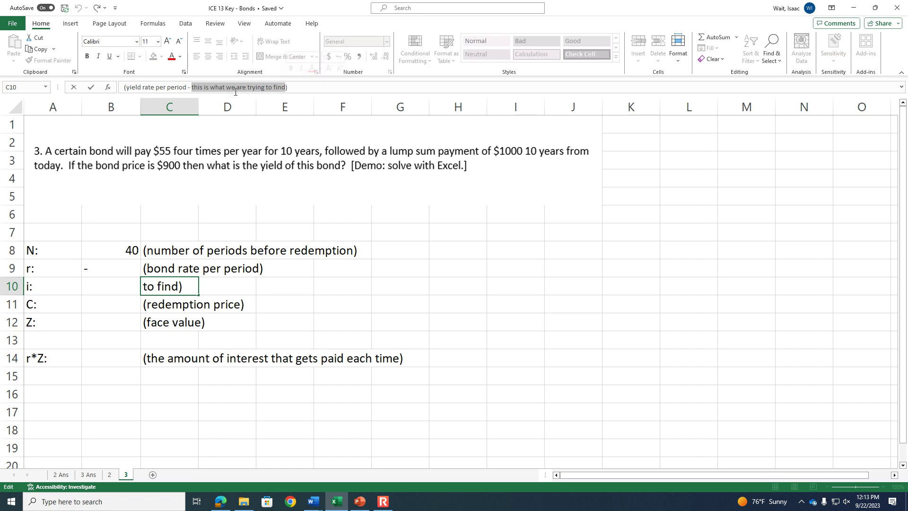
left_click(87, 56)
left_click(418, 312)
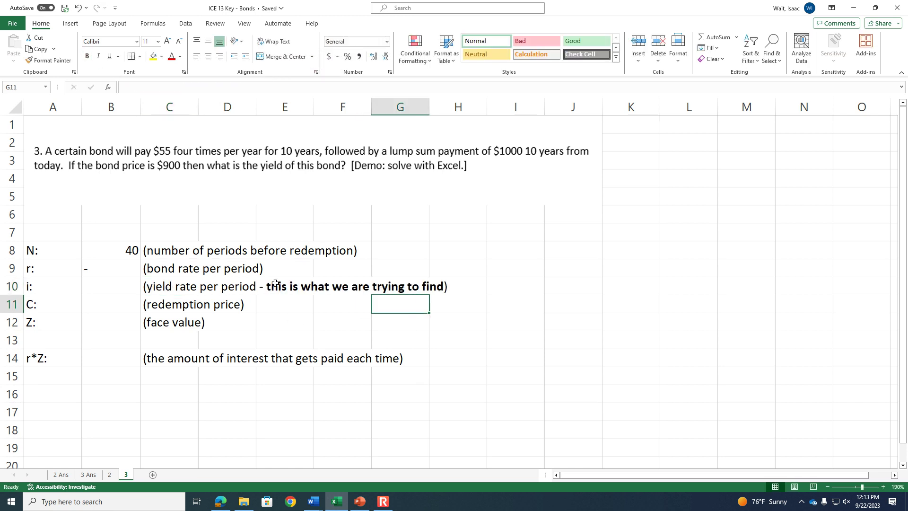
- Enter 0.01 for the yield rate i in B10
left_click(167, 282)
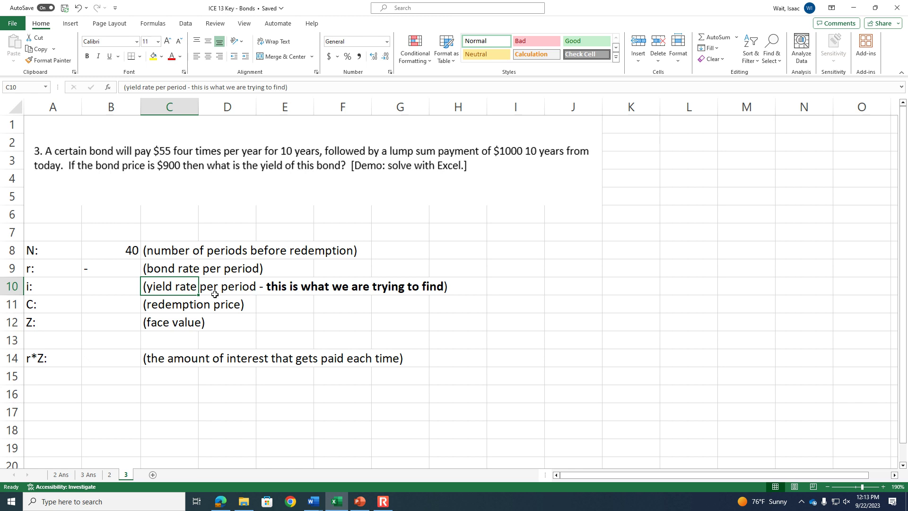
left_click(135, 286)
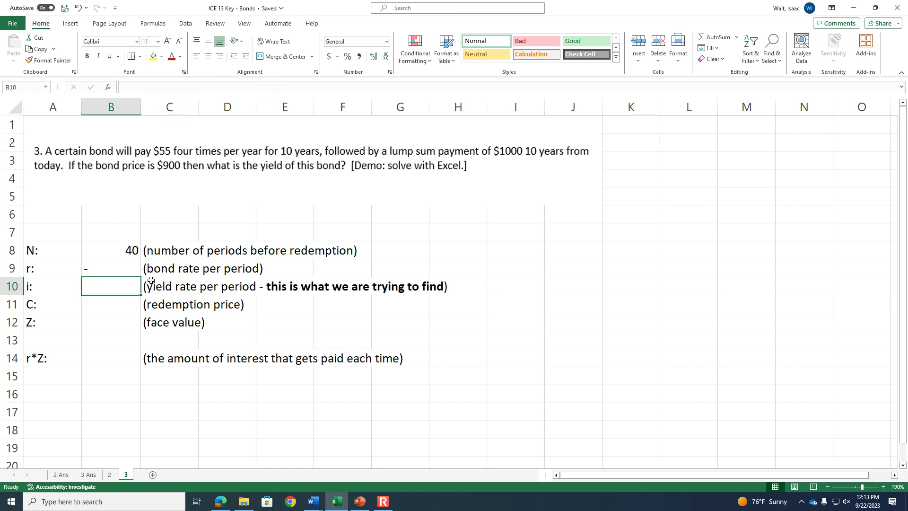
type(".01")
key("Return")
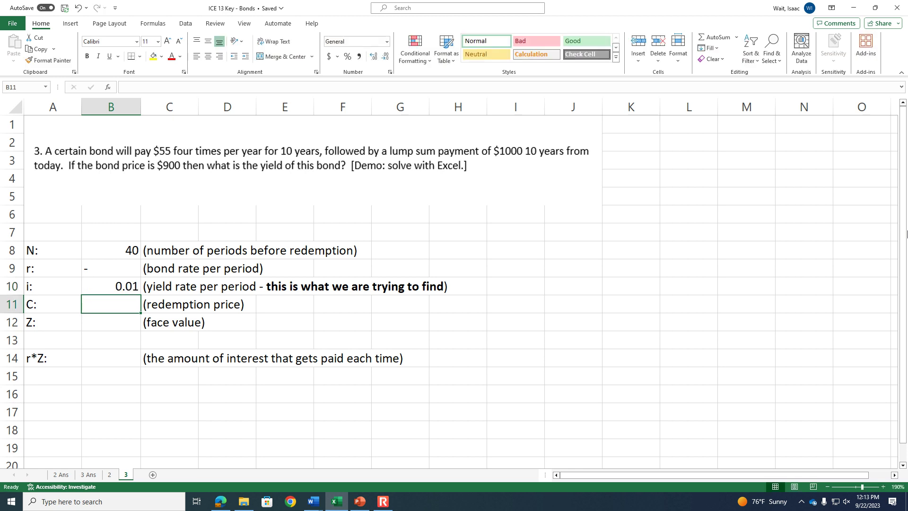
left_click(108, 284)
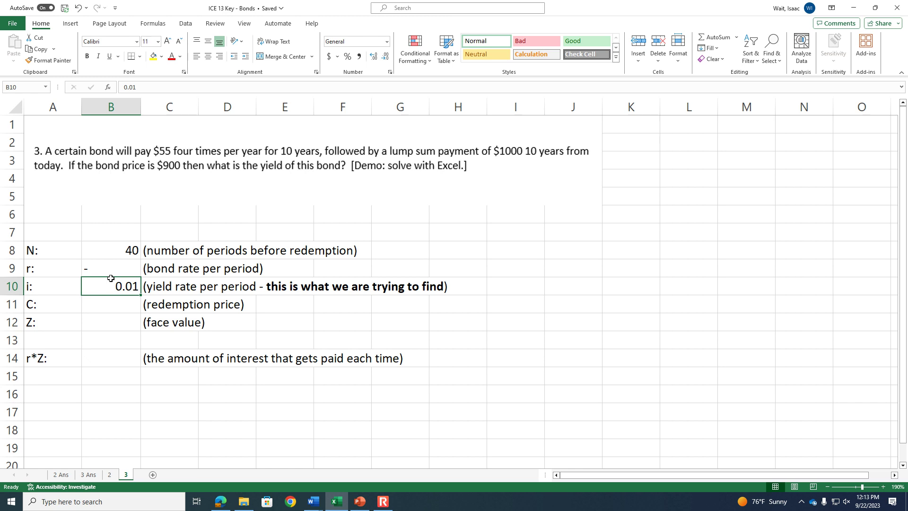
- Enter 1000 for the redemption price C in B11 and format it as currency without decimals
left_click(114, 305)
type("1000")
key("Return")
left_click(113, 305)
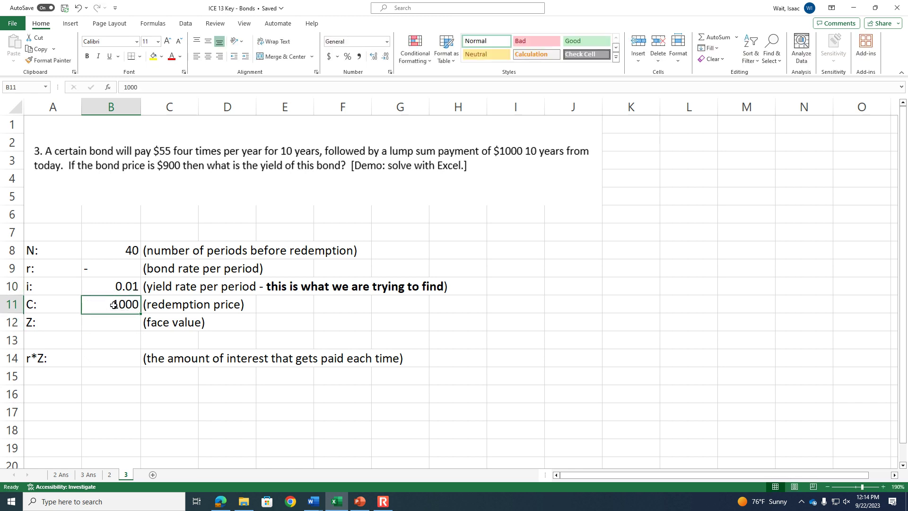
left_click(387, 42)
left_click(373, 115)
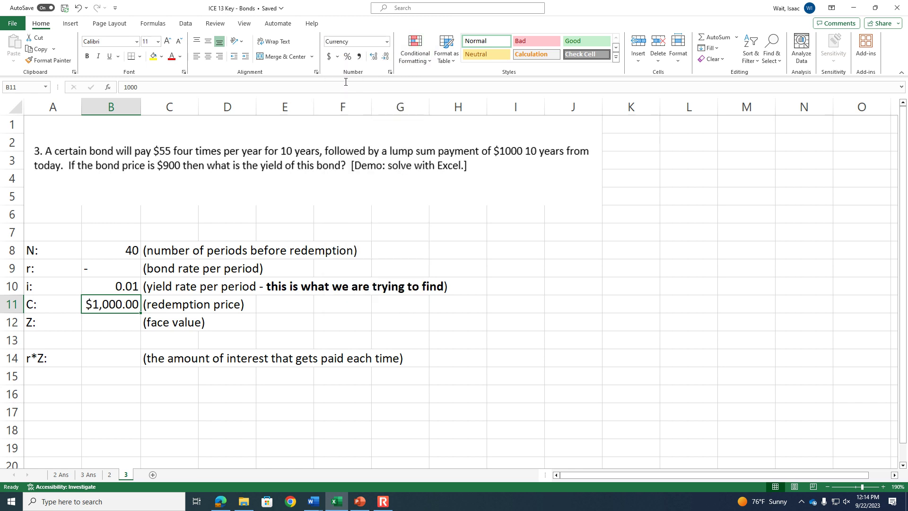
left_click(386, 56)
left_click(385, 56)
- Enter a dash for the face value Z in B12 and $55.00 for r*Z in B14
left_click(117, 320)
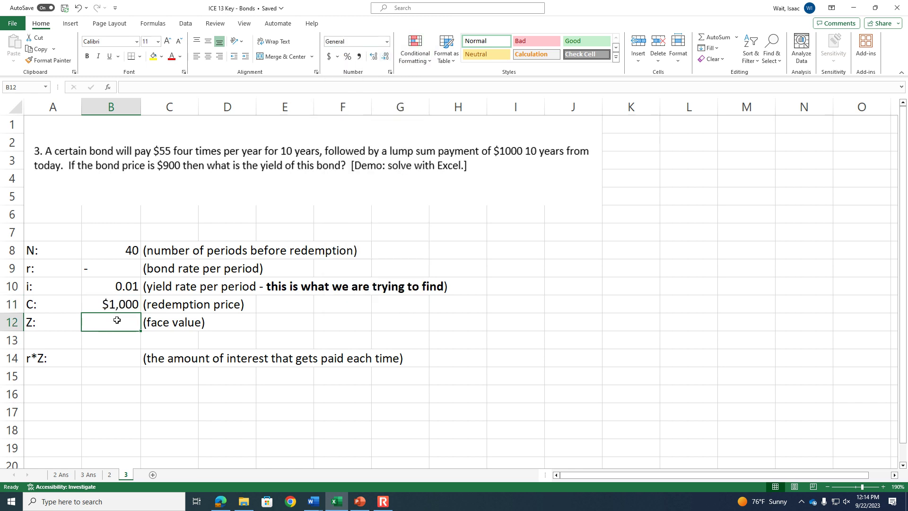
type("-")
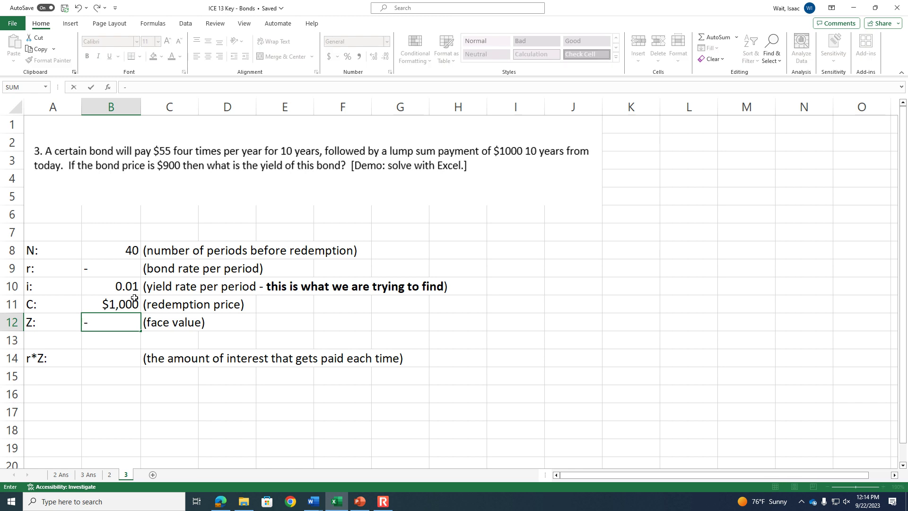
key("Return")
key("Return")
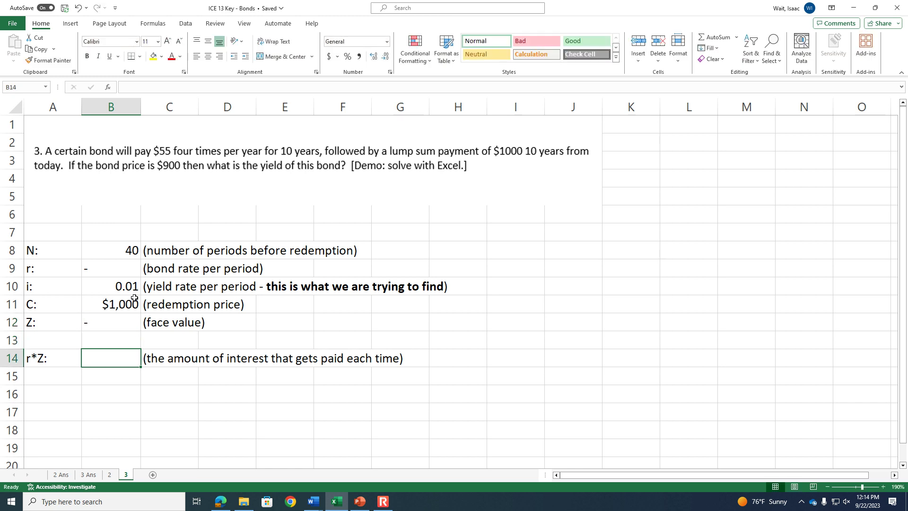
type("$")
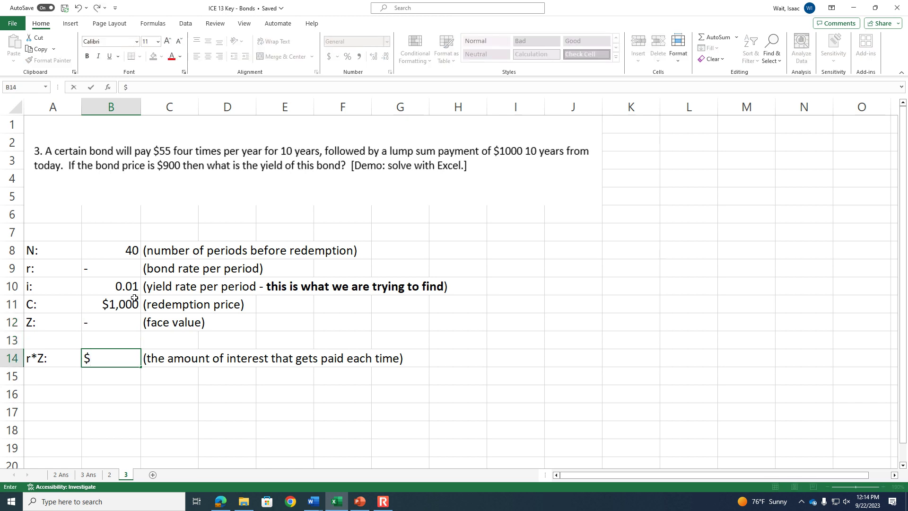
type("55.00")
key("Return")
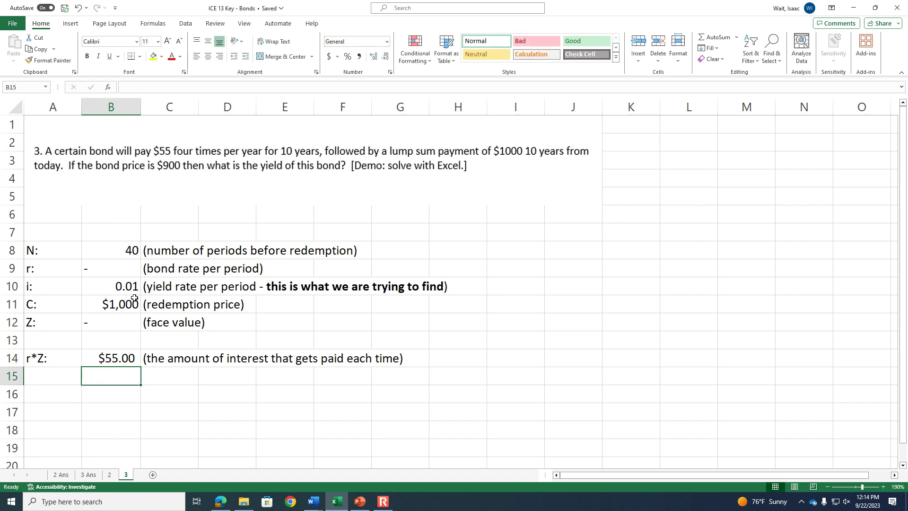
- Enter the labels "PV of the redemption price at the end of the bond life" in C16 and "PV of the interest payments" in C18
key("Down")
key("Right")
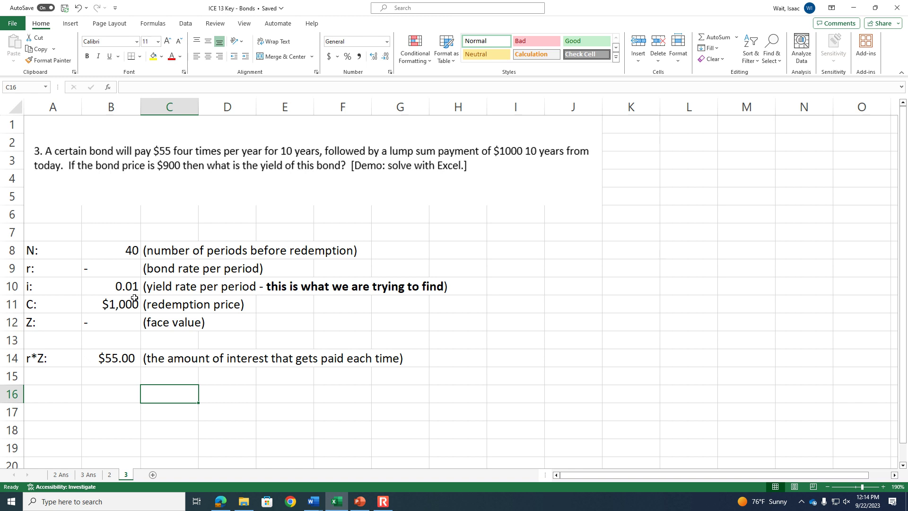
type("PV o")
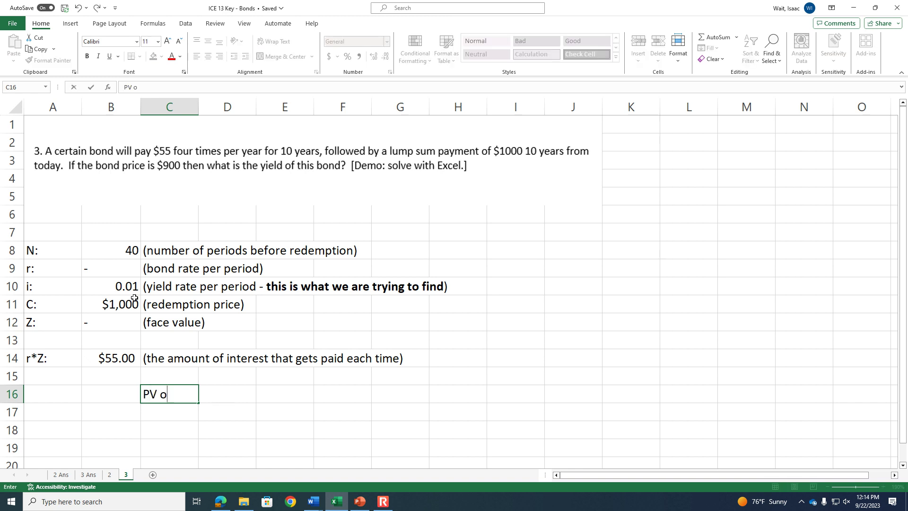
type("f the rede")
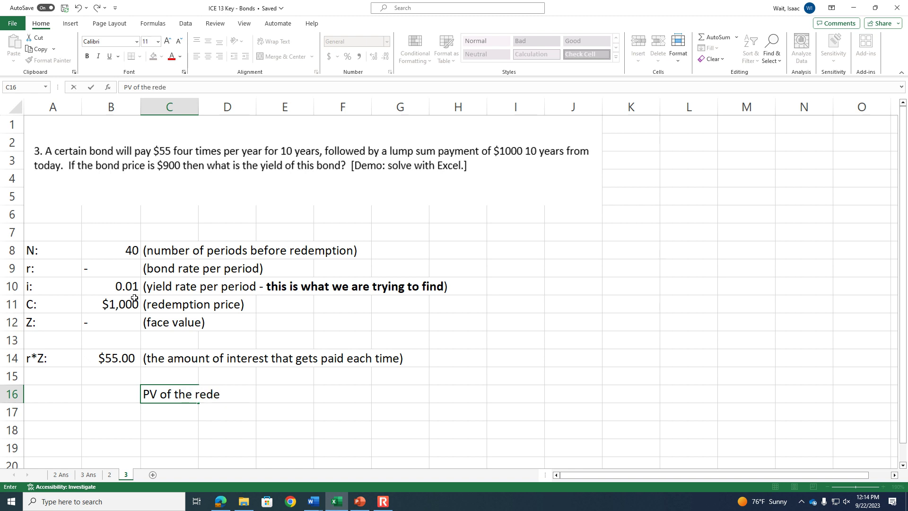
type("mption price at the end of the bo")
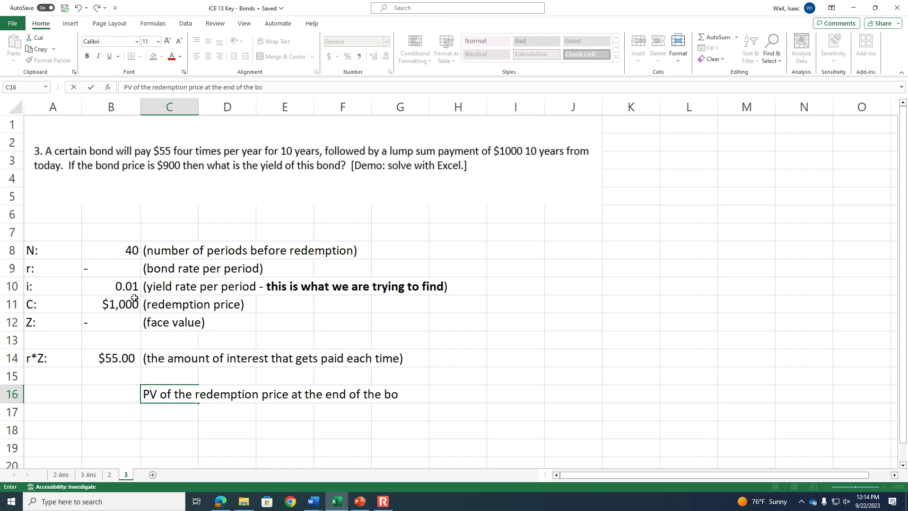
type("nd life")
key("Return")
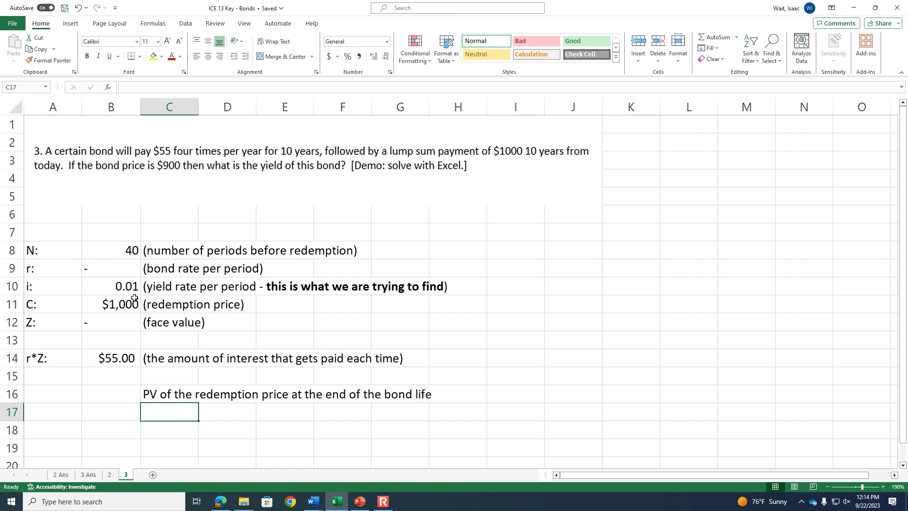
key("Return")
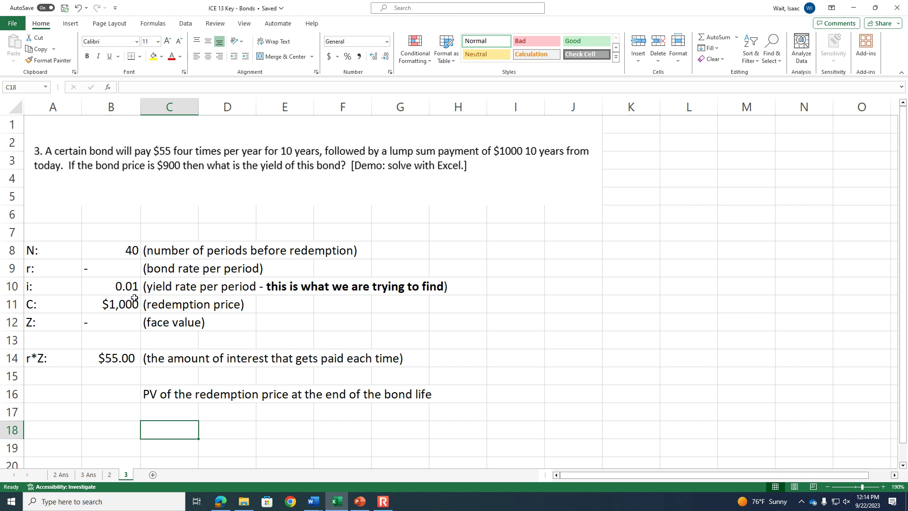
type("PV of the interest payments")
key("Return")
- Calculate the present value of the redemption price in B16 with =PV(B10,B8,,-B11)
key("Up")
key("Up")
key("Up")
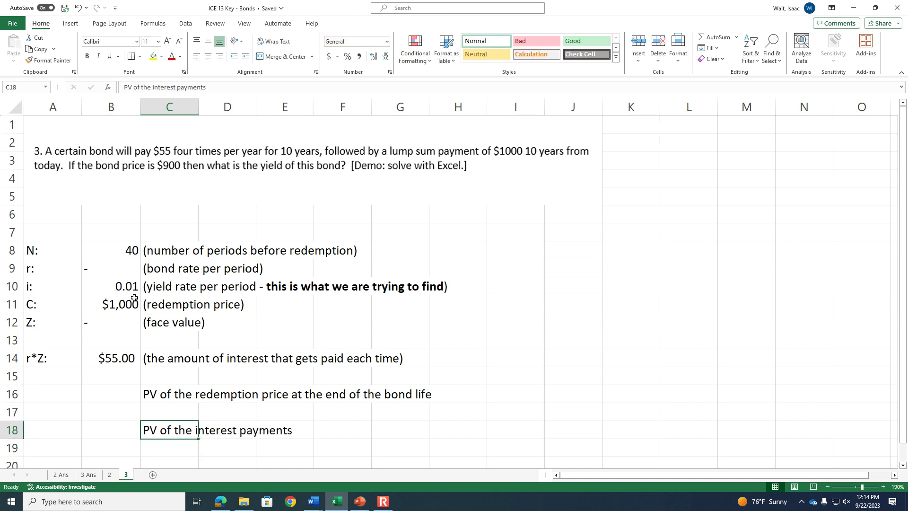
key("Left")
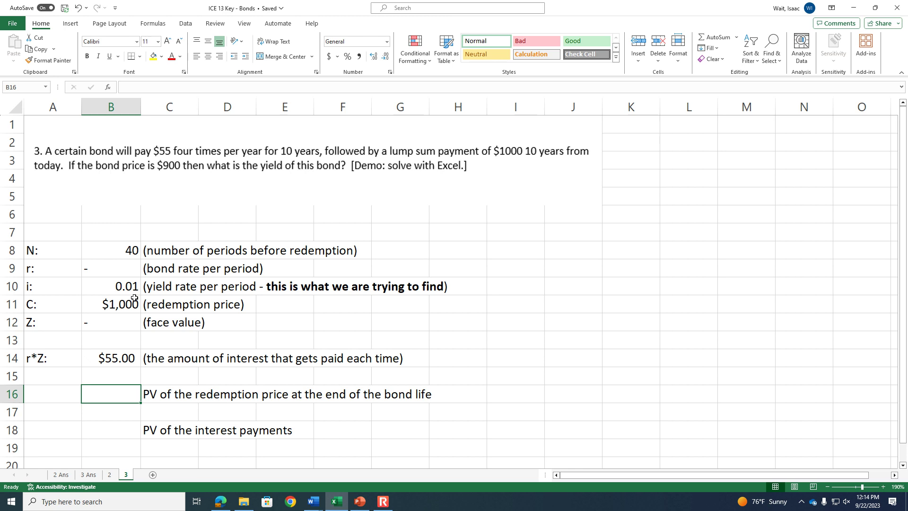
left_click(134, 289)
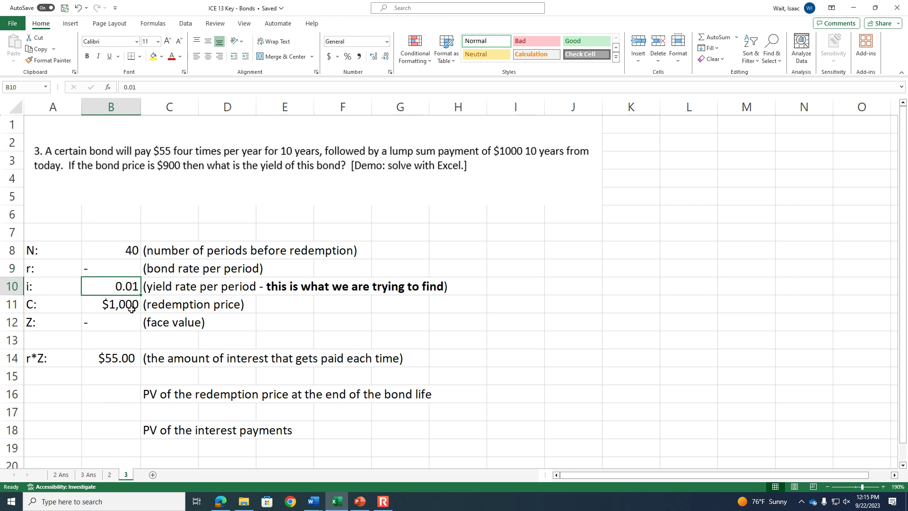
left_click(116, 397)
type("=")
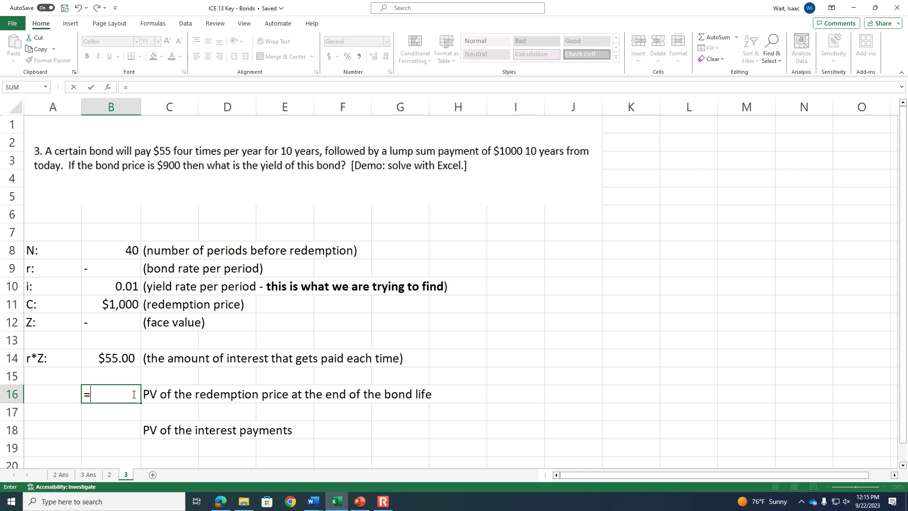
type("pv(")
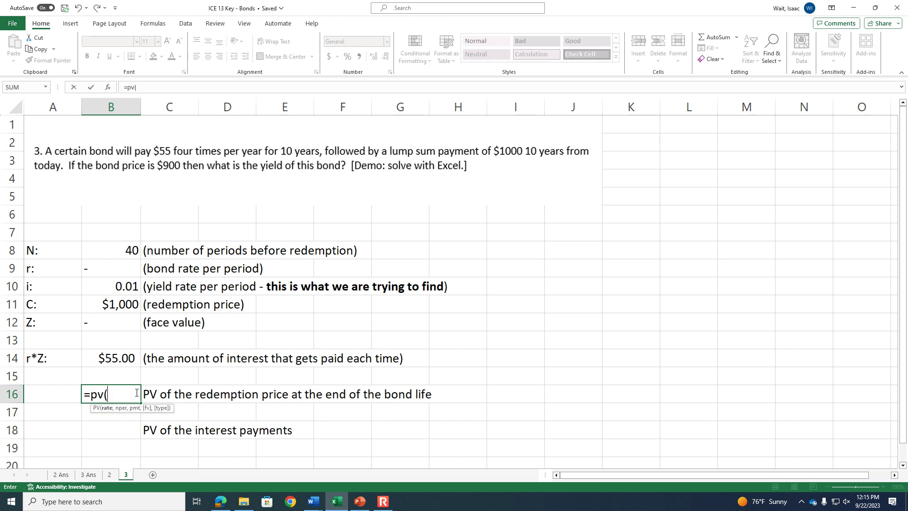
left_click(124, 287)
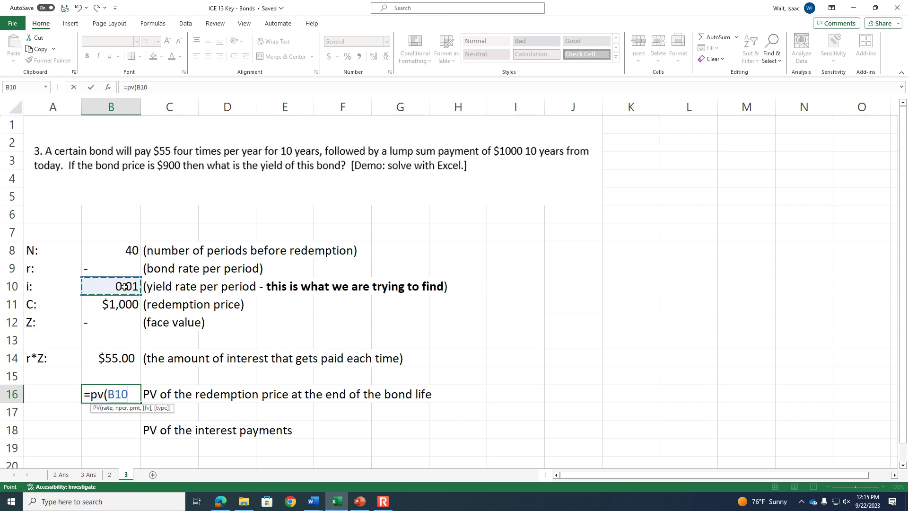
type(",")
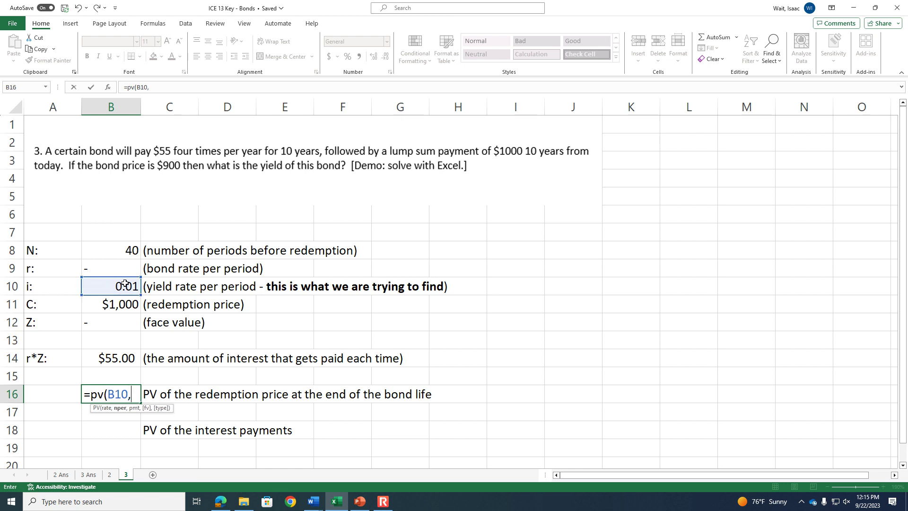
left_click(127, 249)
type(",")
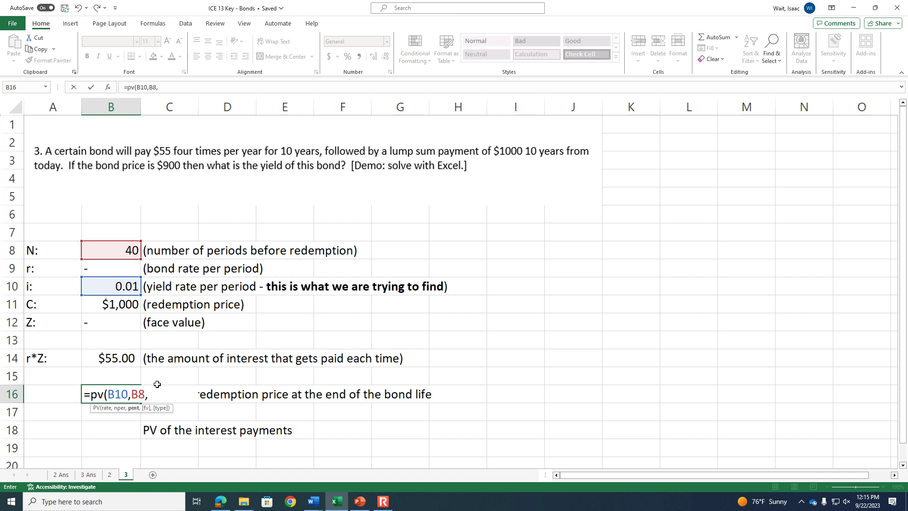
type(",-")
left_click(129, 305)
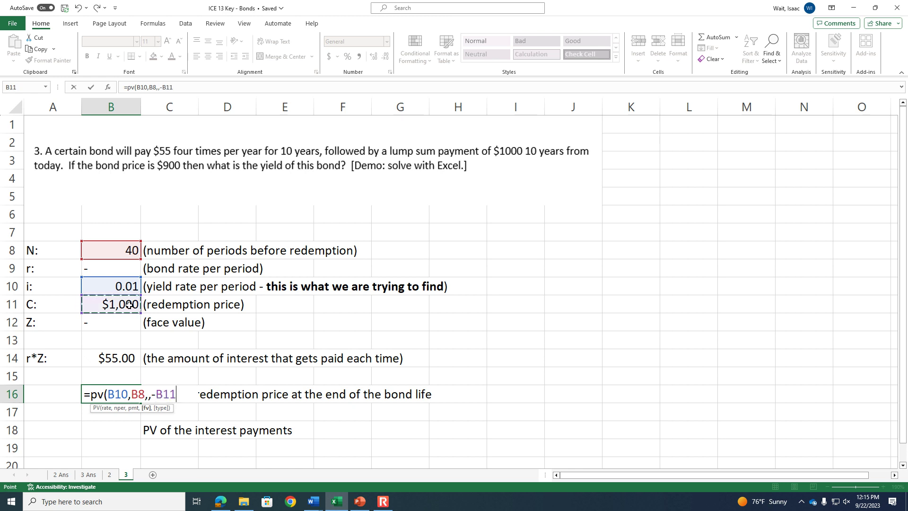
type(")")
key("Return")
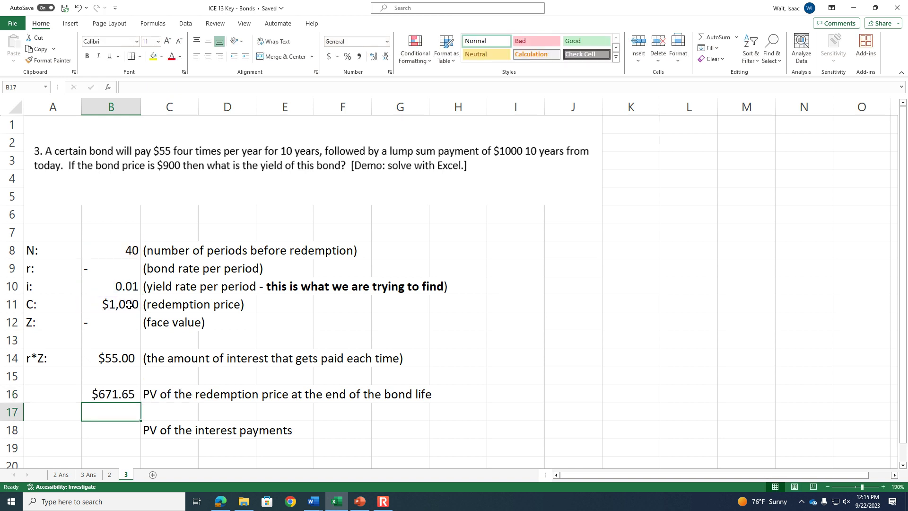
- Highlight the trial yield rate in B10 with a light gold fill
left_click(118, 286)
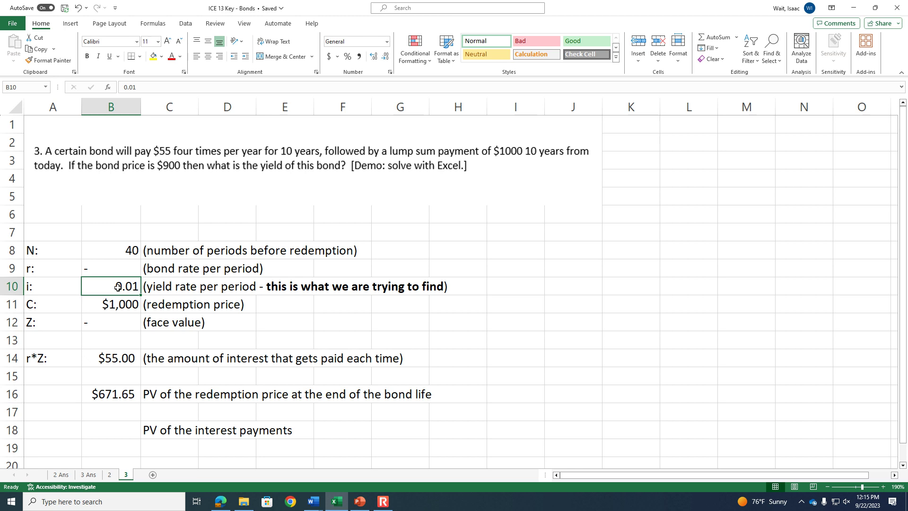
left_click(116, 311)
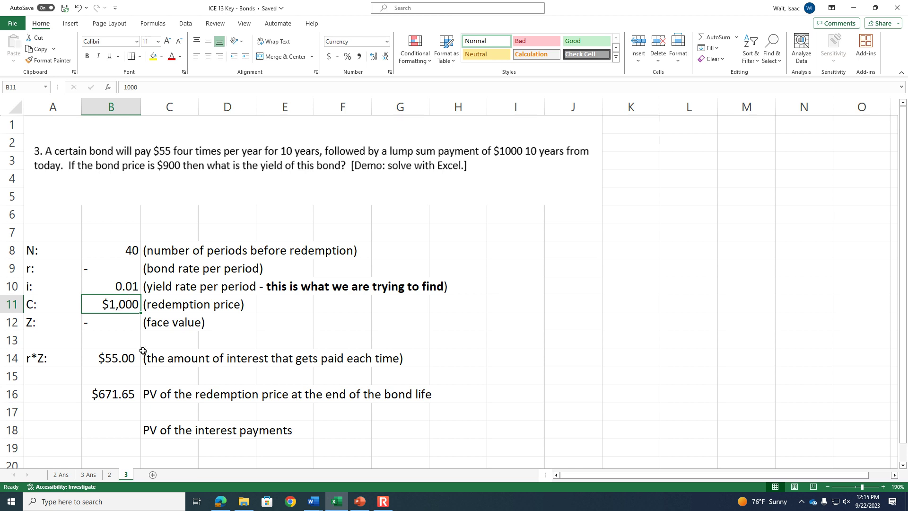
left_click(111, 394)
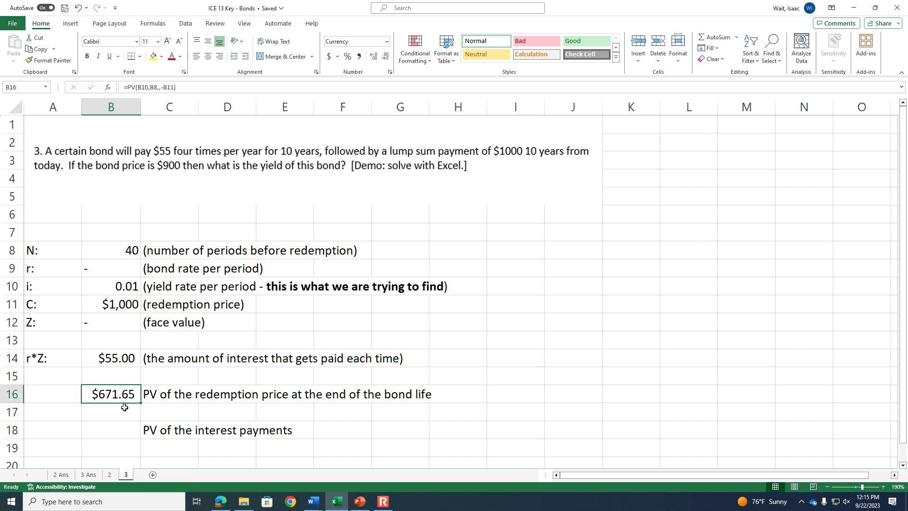
left_click(126, 432)
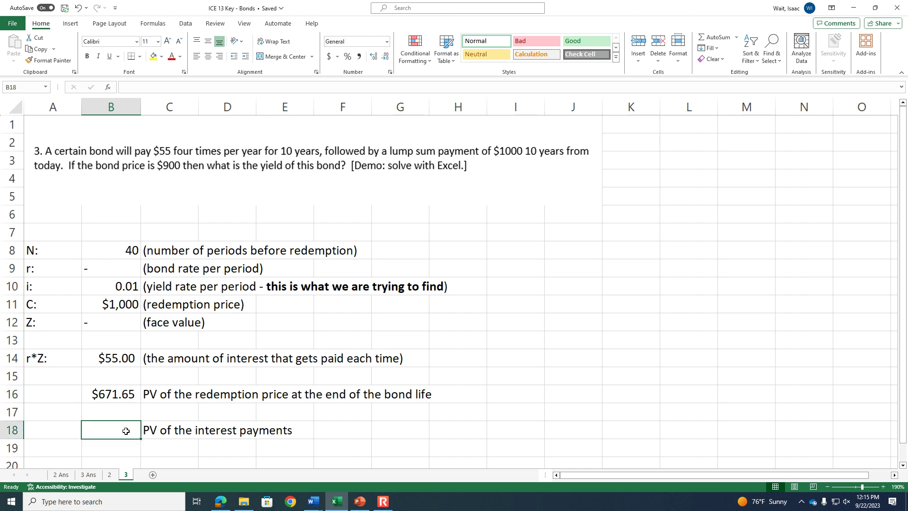
left_click(125, 289)
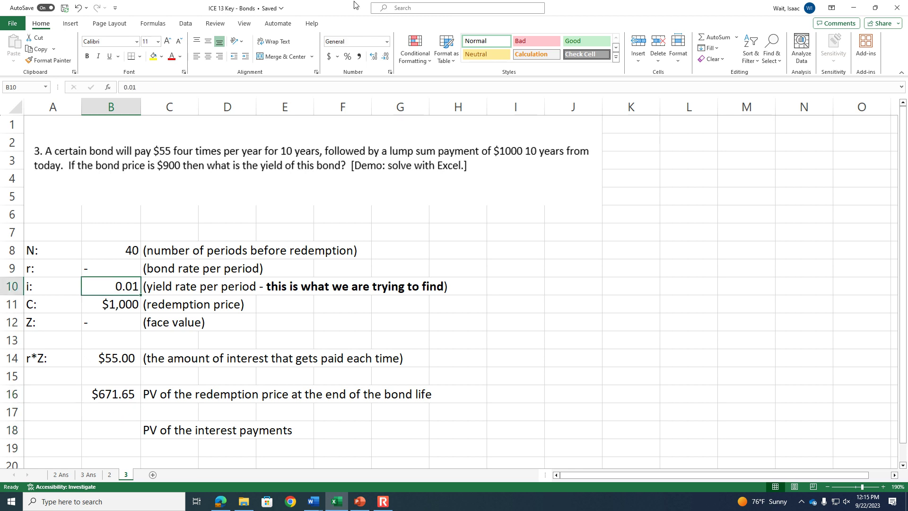
left_click(161, 56)
left_click(209, 91)
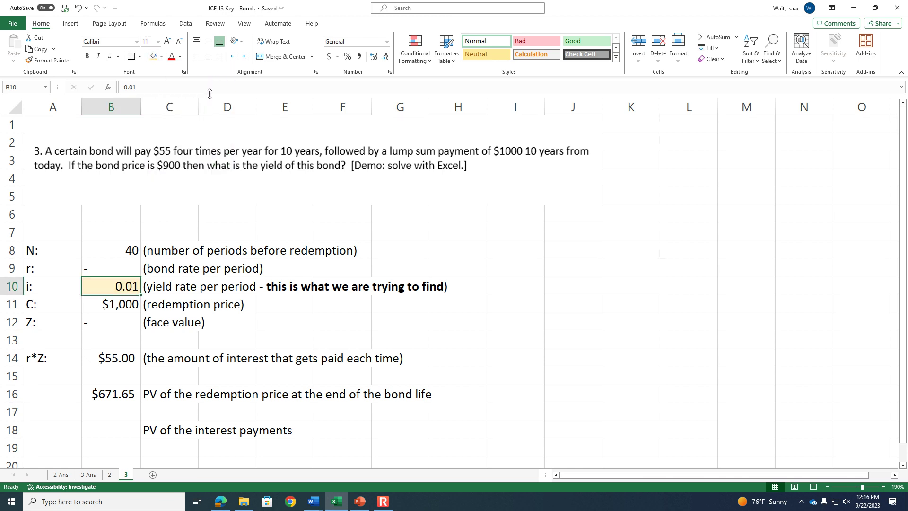
- Calculate the present value of the interest payments in B18 with =PV(B10,B8,-B14)
left_click(101, 290)
left_click(123, 397)
left_click(123, 430)
left_click(124, 398)
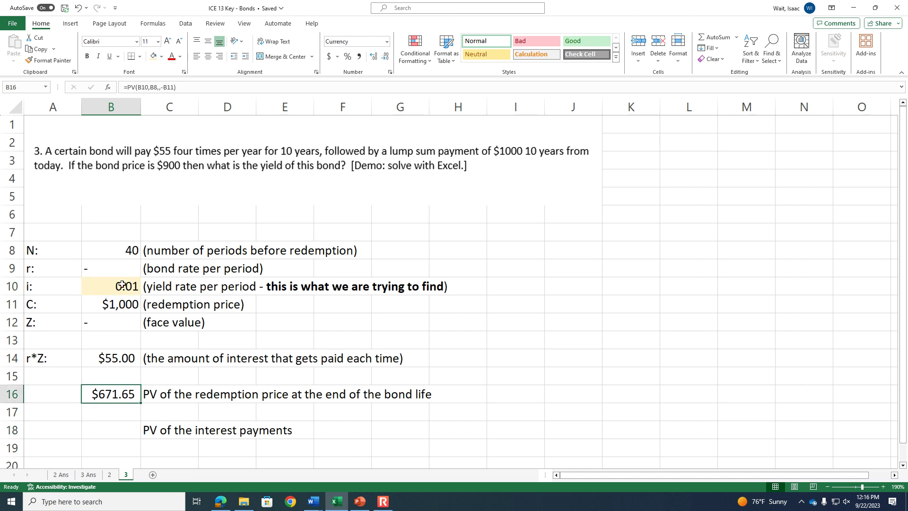
left_click(123, 282)
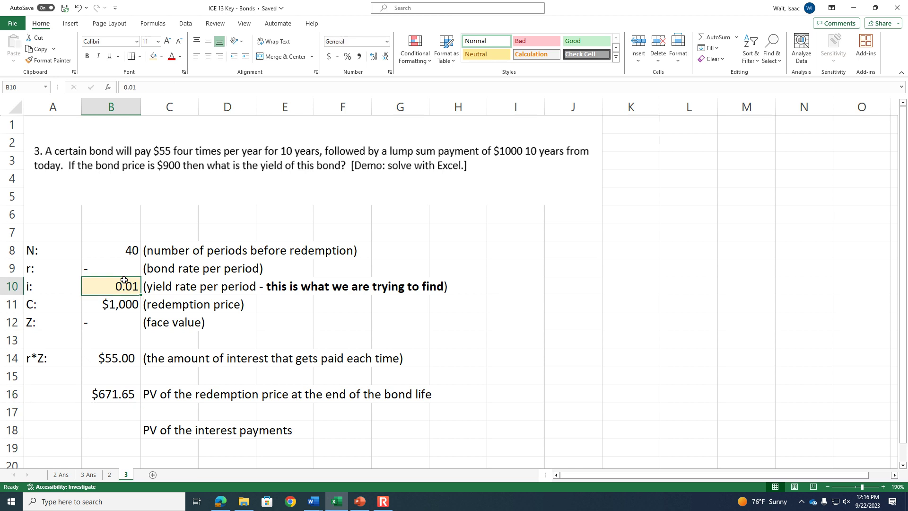
left_click(126, 431)
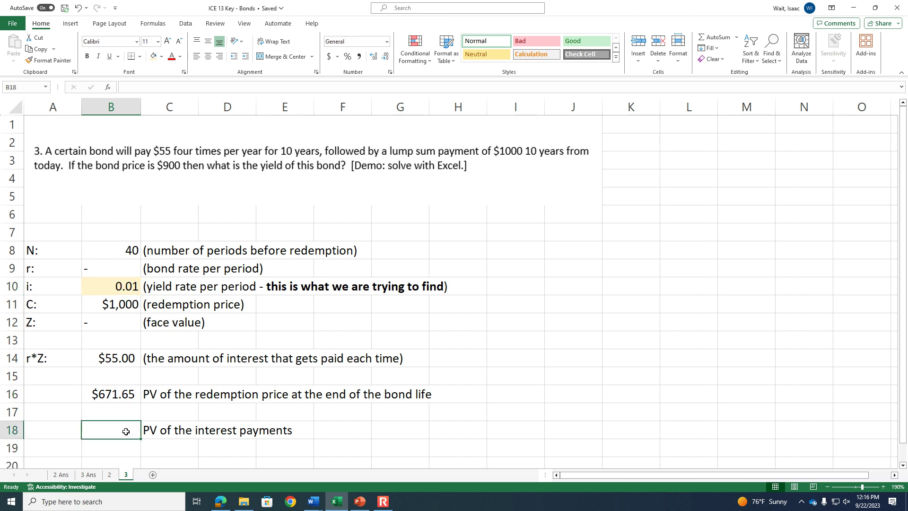
type("=pv(")
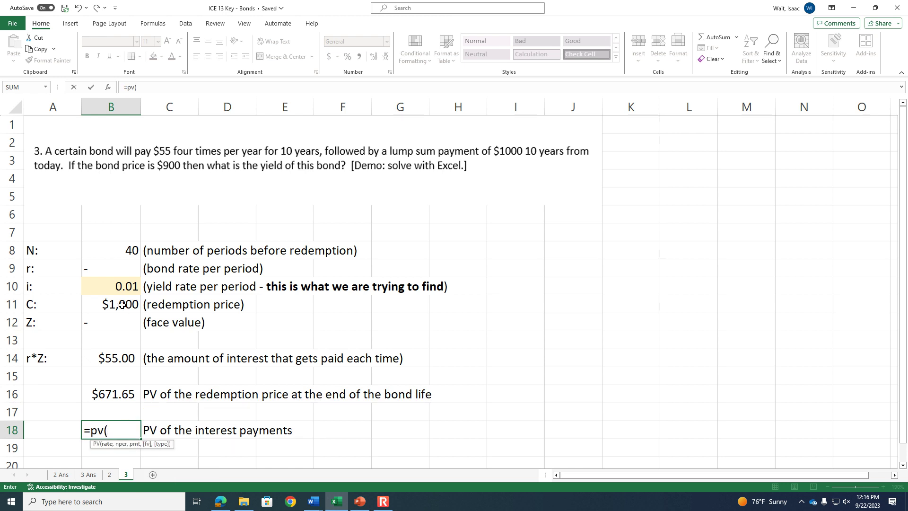
left_click(126, 286)
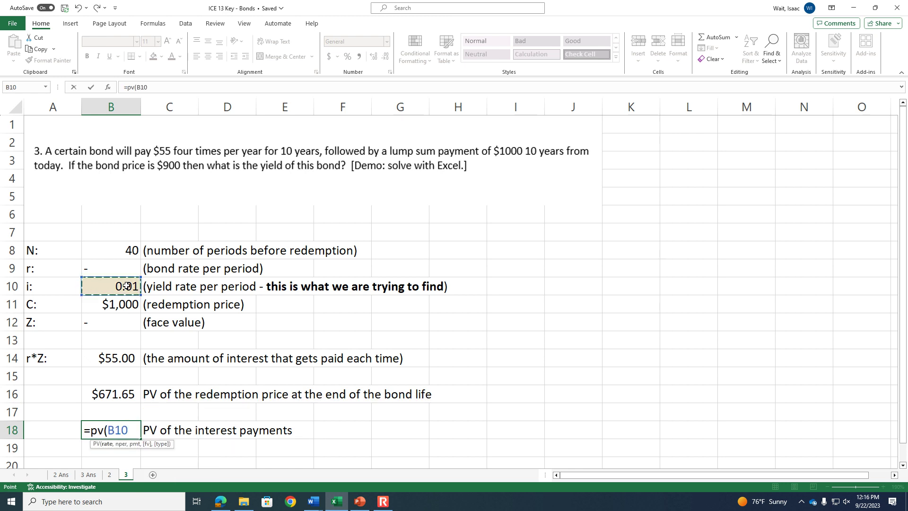
type(",")
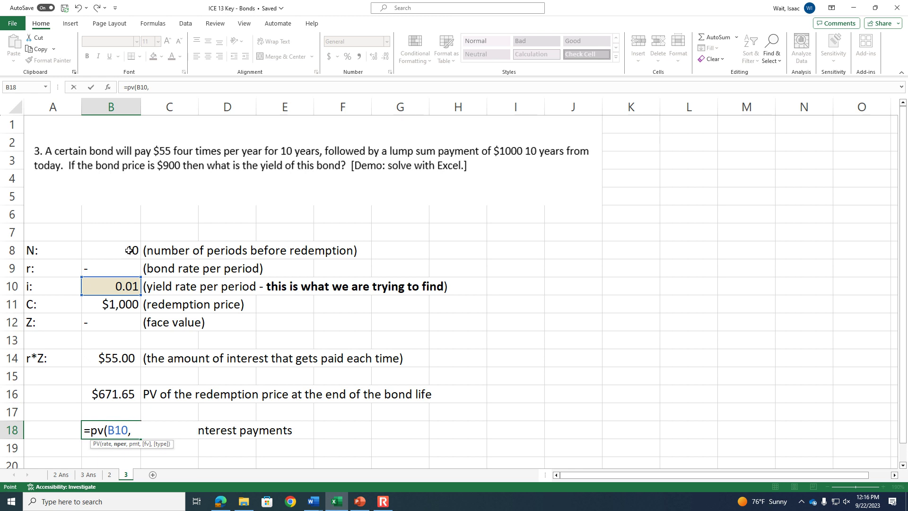
left_click(129, 251)
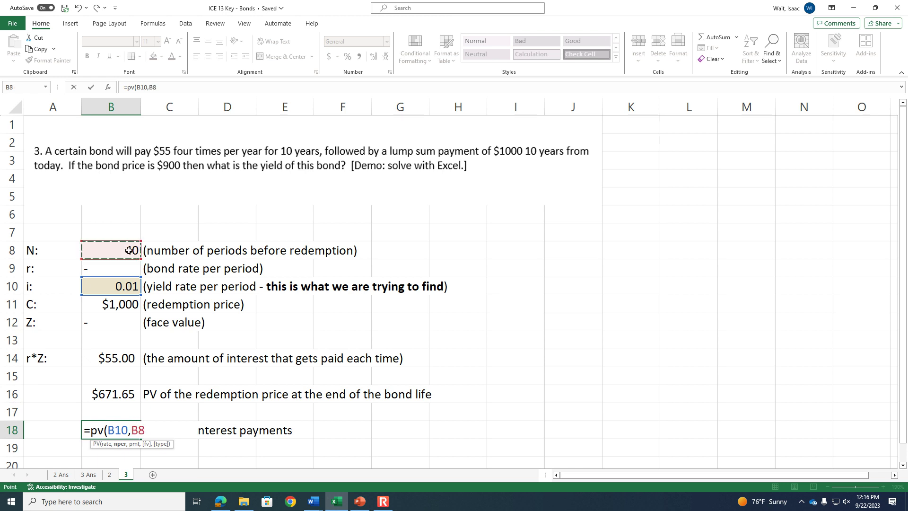
type(",")
type("-")
left_click(119, 358)
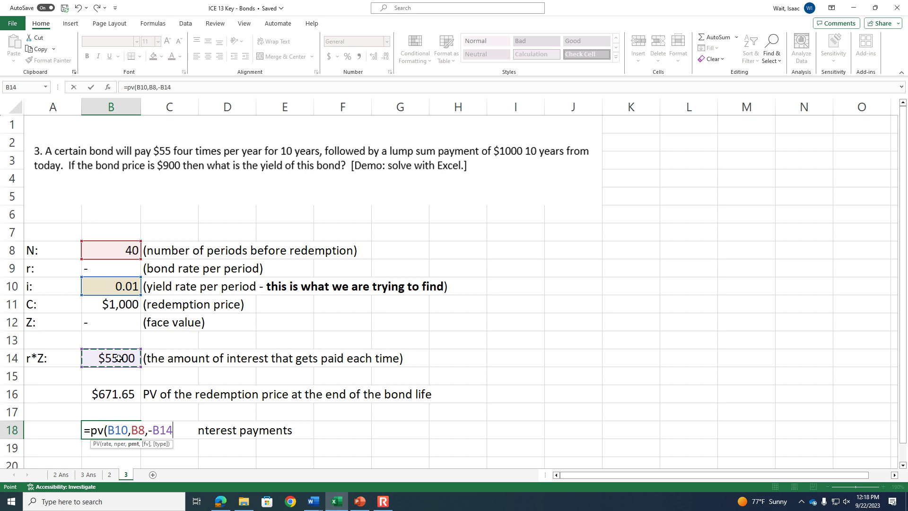
type(")")
key("Return")
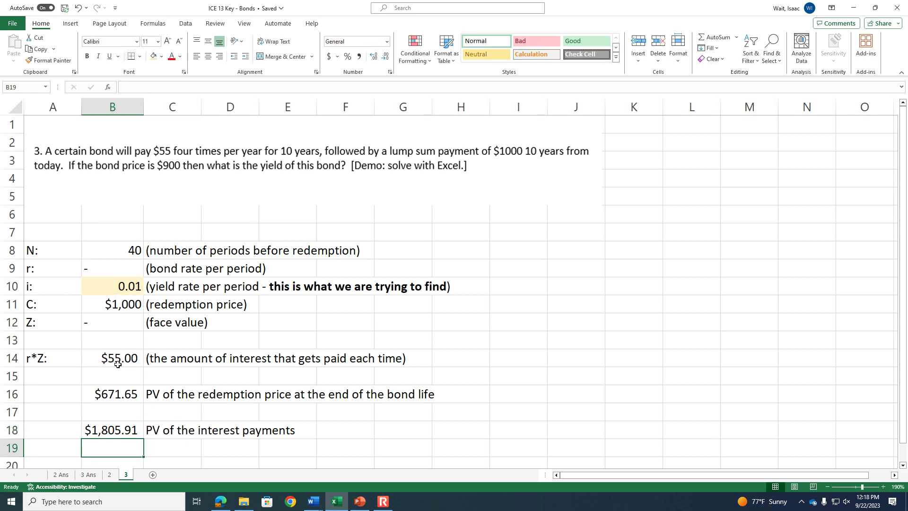
- Enter the label "Total present value of the bond" in C20
left_click(131, 394)
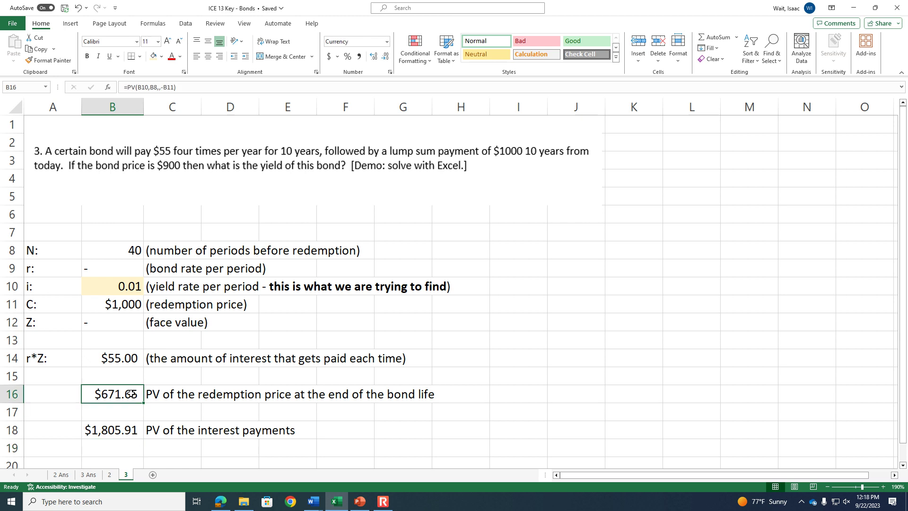
left_click(124, 432)
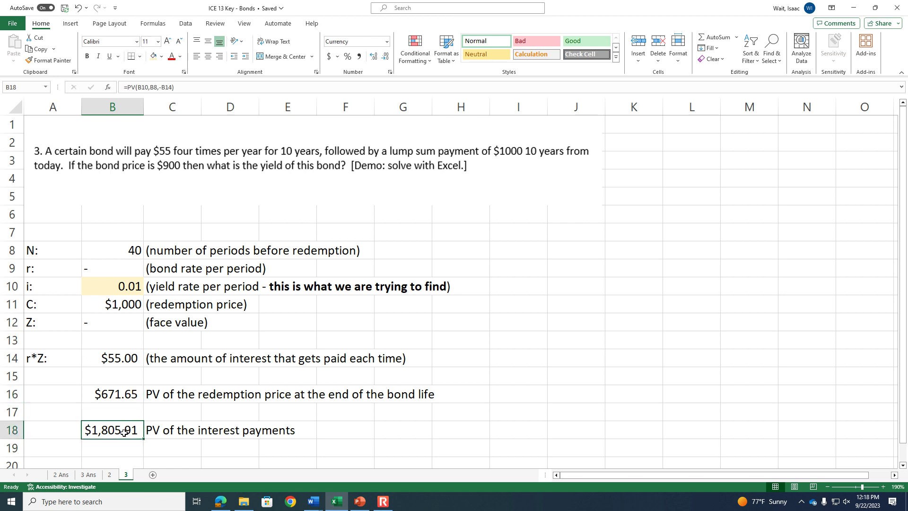
left_click(827, 486)
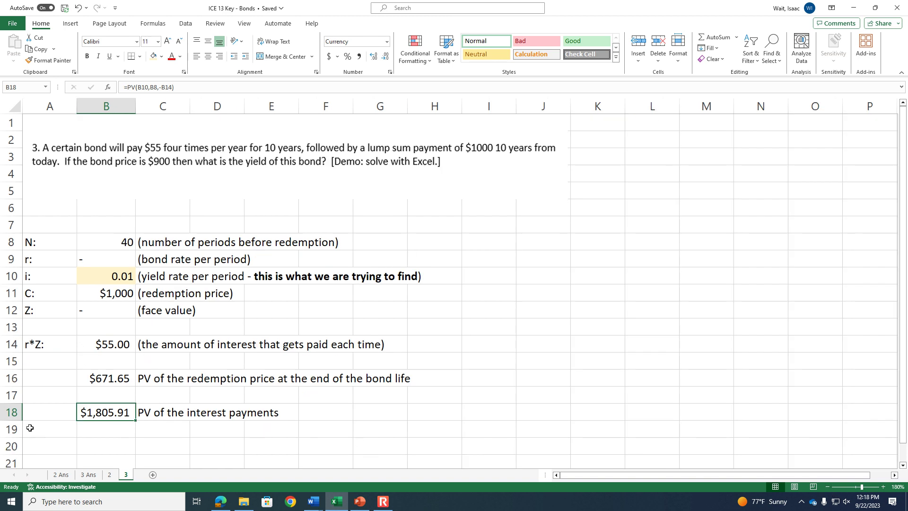
left_click(106, 448)
key("Tab")
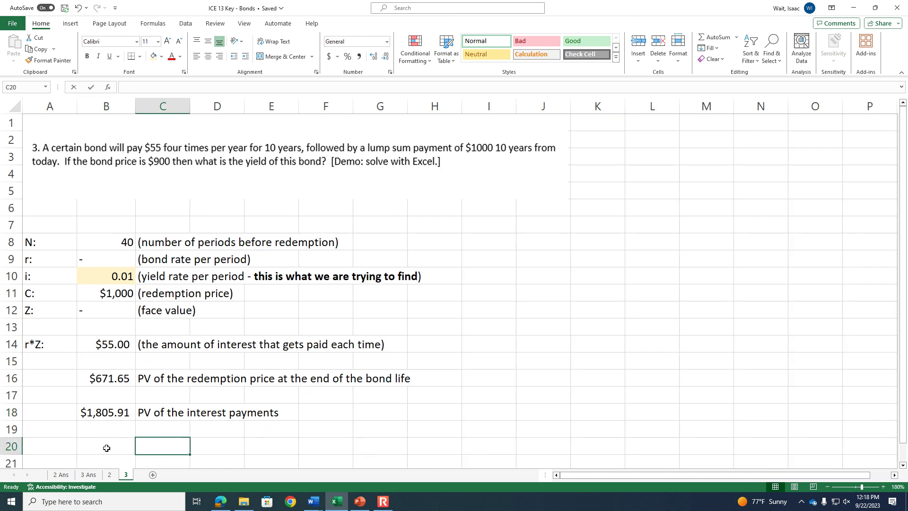
type("Total present value of the bond")
- Add the two present values in B20 with the formula =B16+B18
left_click(106, 448)
type("=")
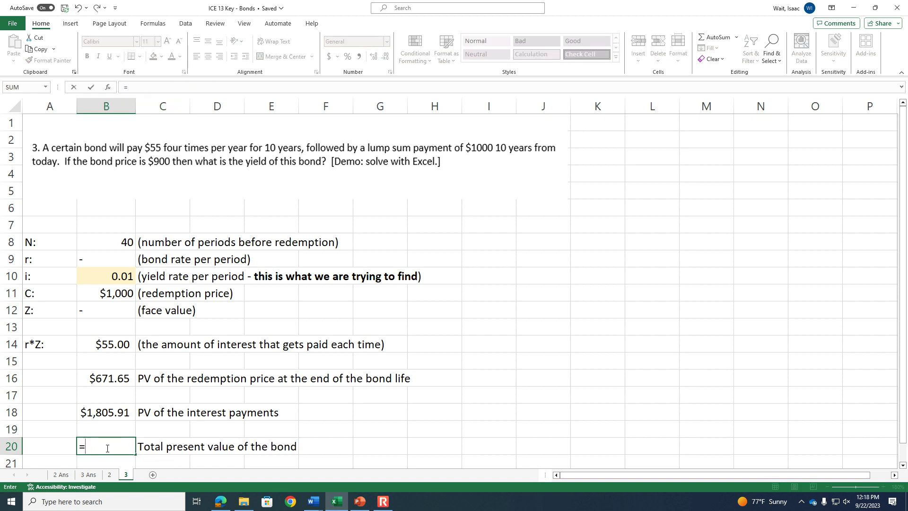
left_click(120, 377)
type("+")
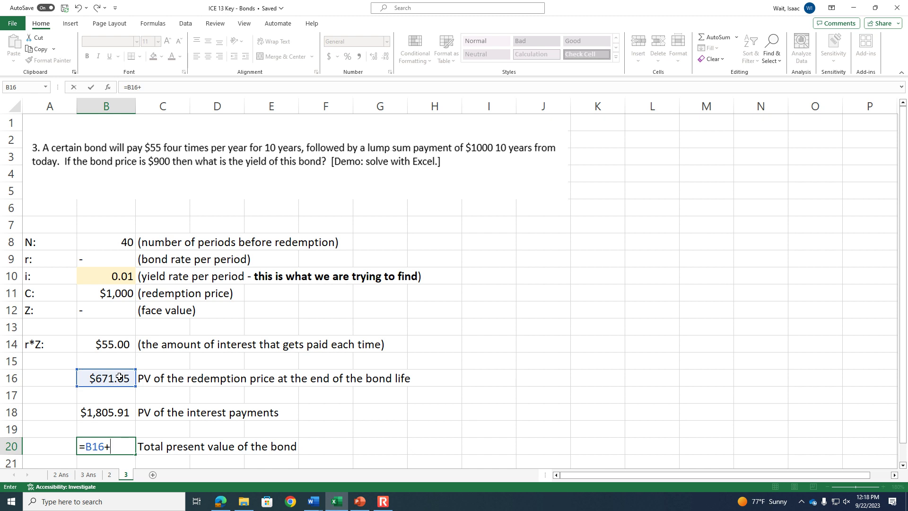
left_click(127, 412)
key("Return")
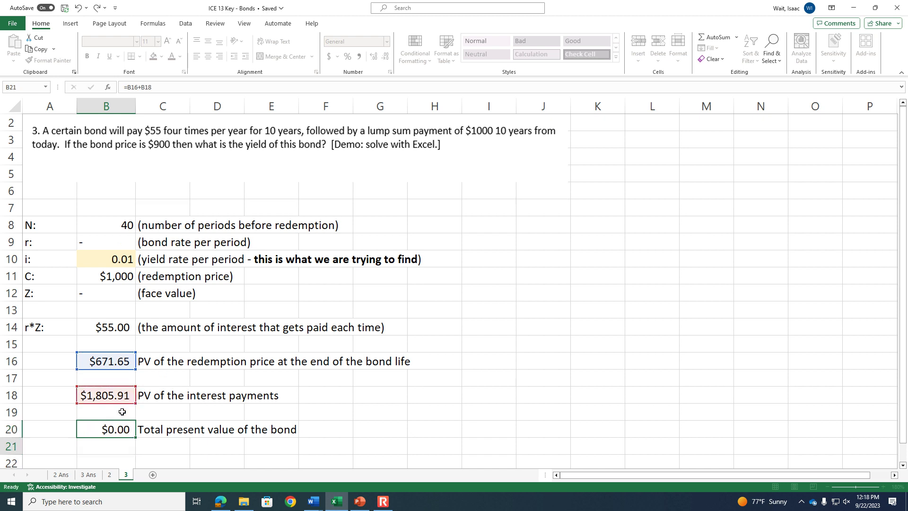
left_click(109, 427)
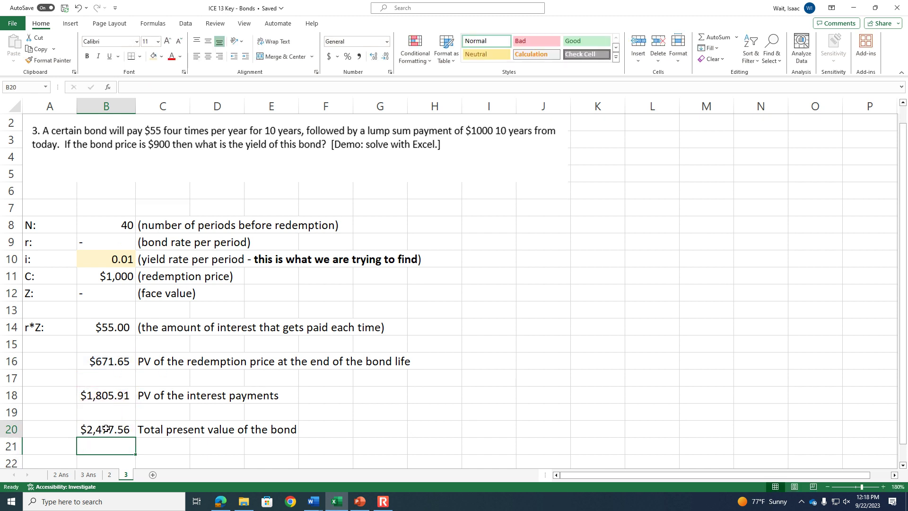
- Extend the label in C20 with "(we want to know what I give this total value = $900)"
left_click(151, 433)
left_click(287, 89)
type("(we")
type(" wean")
key("BackSpace")
key("BackSpace")
key("BackSpace")
type("ant to know what i")
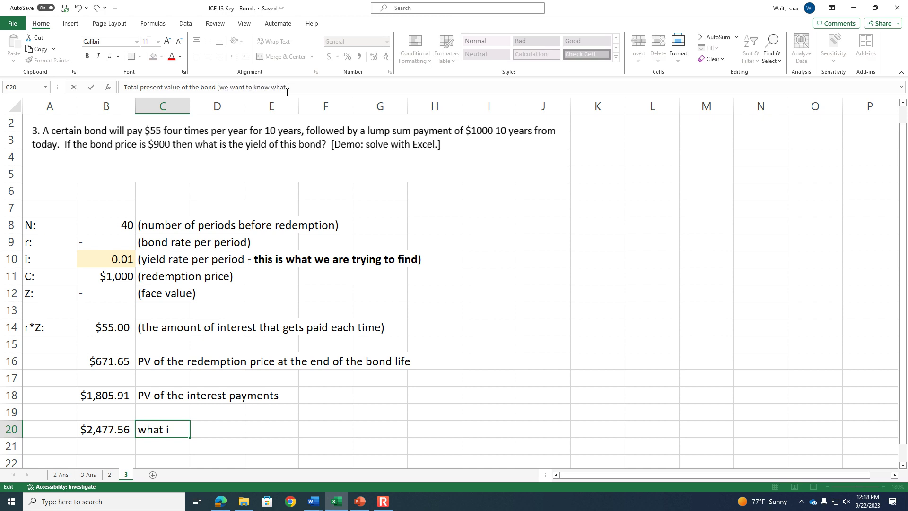
type(" give")
type(" this total value")
type(" =")
type("00)")
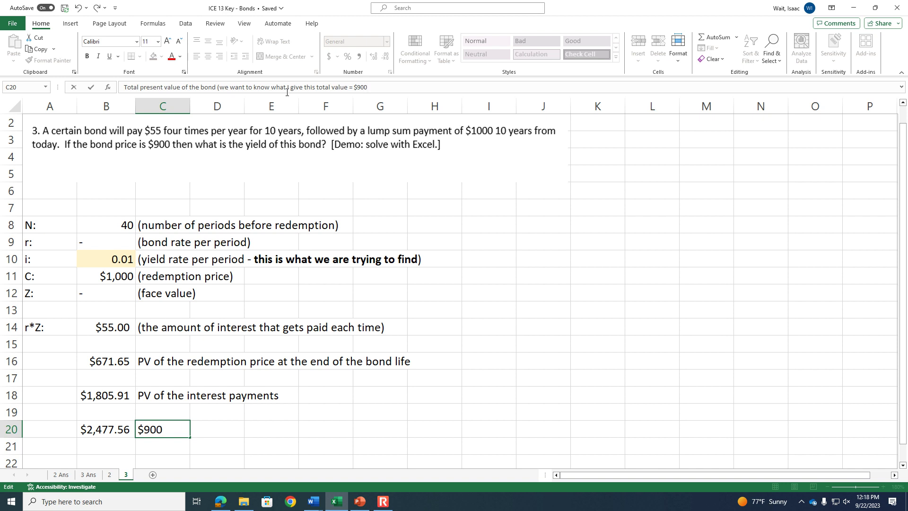
key("Return")
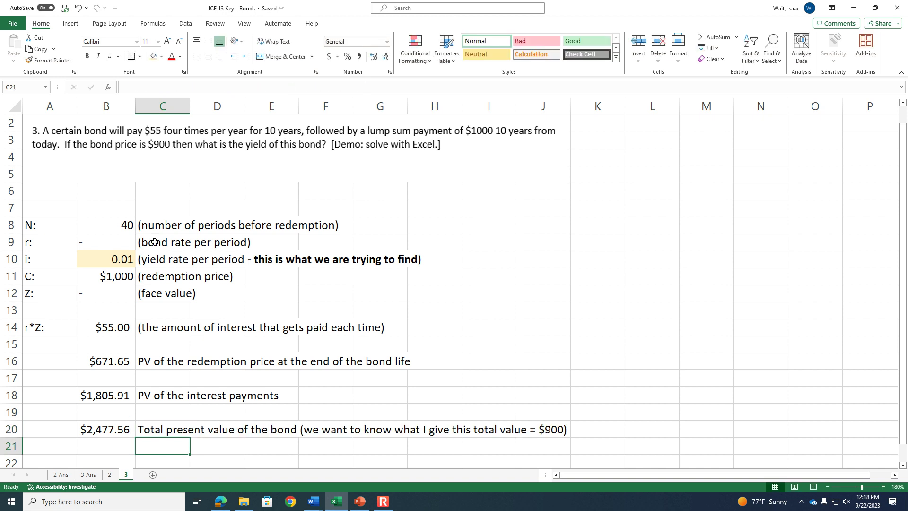
- Highlight the total present value in B20 with a light green fill
left_click(107, 261)
left_click(102, 431)
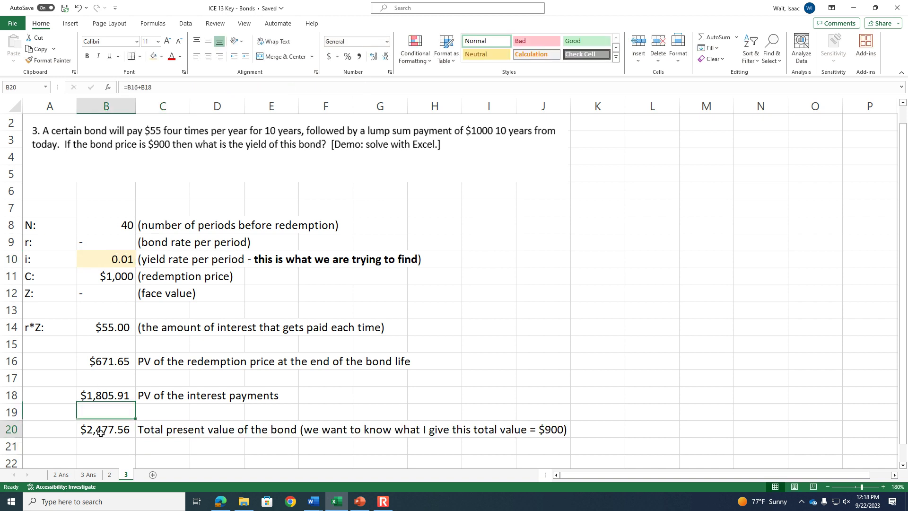
left_click(162, 57)
left_click(225, 93)
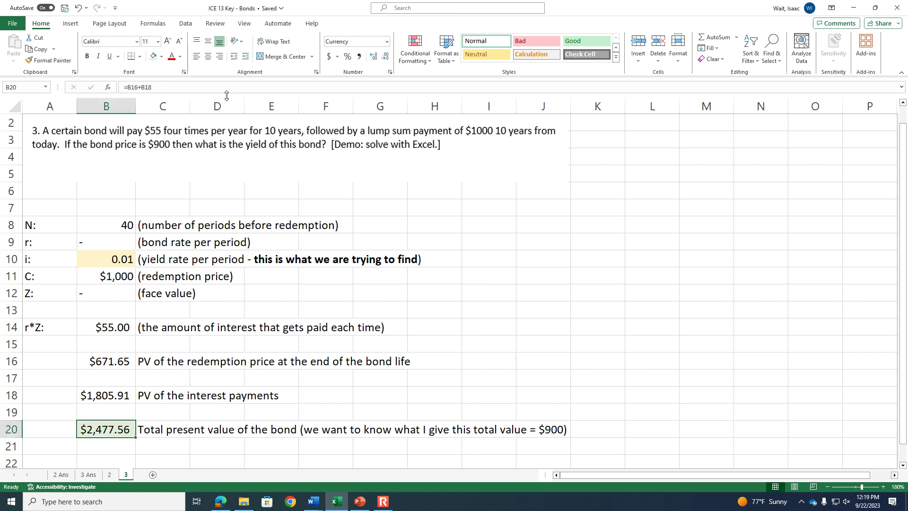
left_click(456, 344)
- Try yield rates of .02, .03, .04, .05 and .06 in B10 to bring the total present value towards $900
left_click(108, 256)
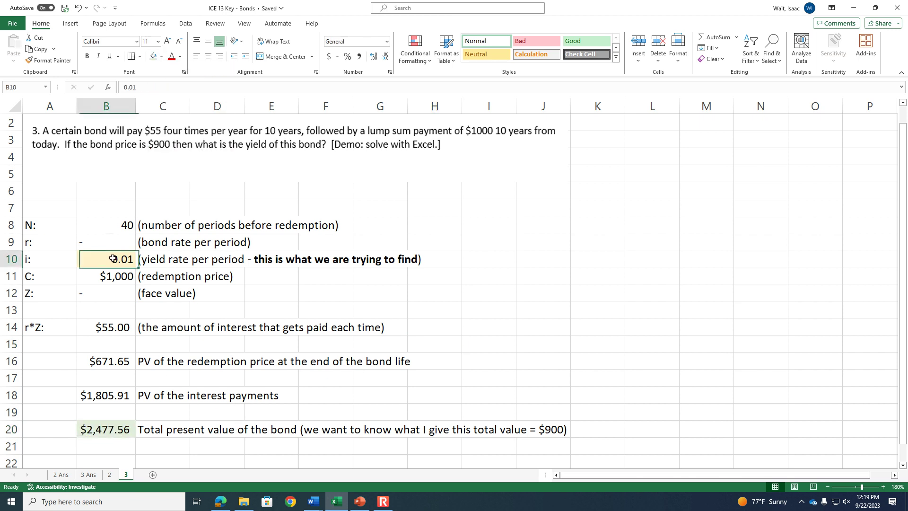
type(".02")
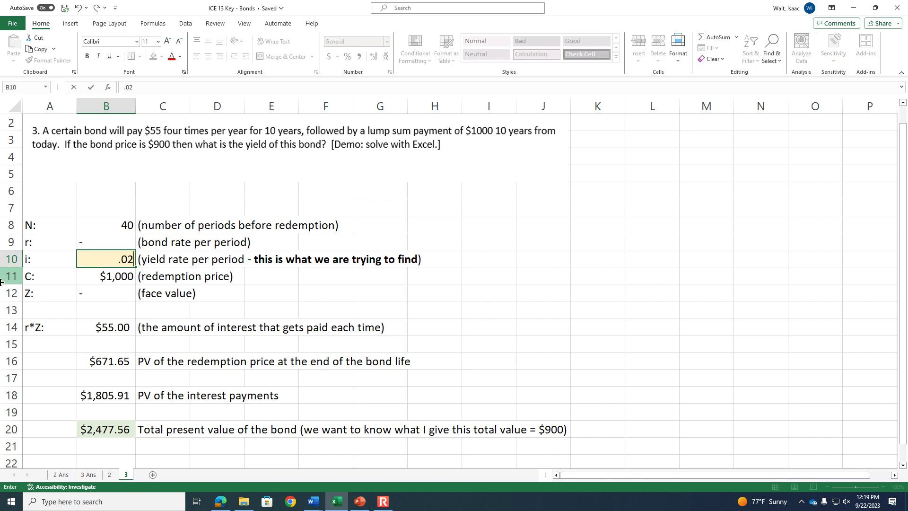
key("Return")
key("Up")
type(".03")
key("Return")
key("Up")
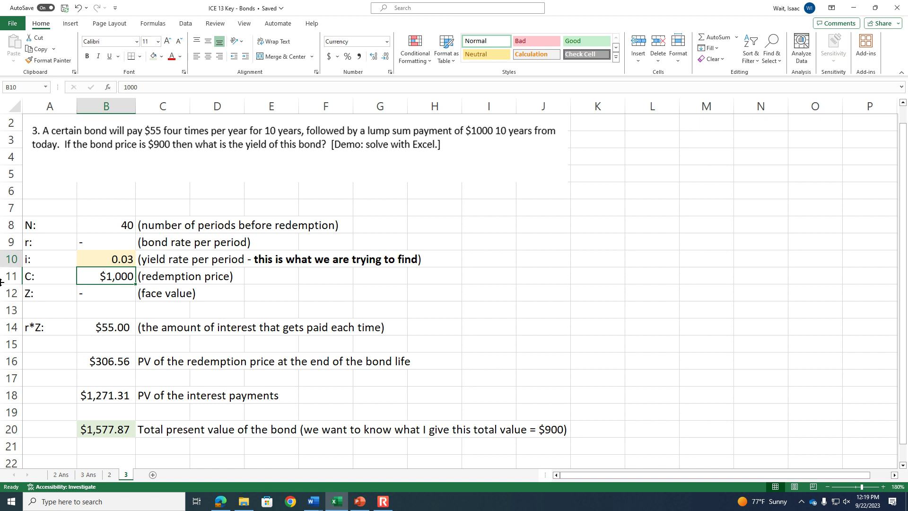
type(".04")
key("Return")
key("Up")
type(".05")
key("Return")
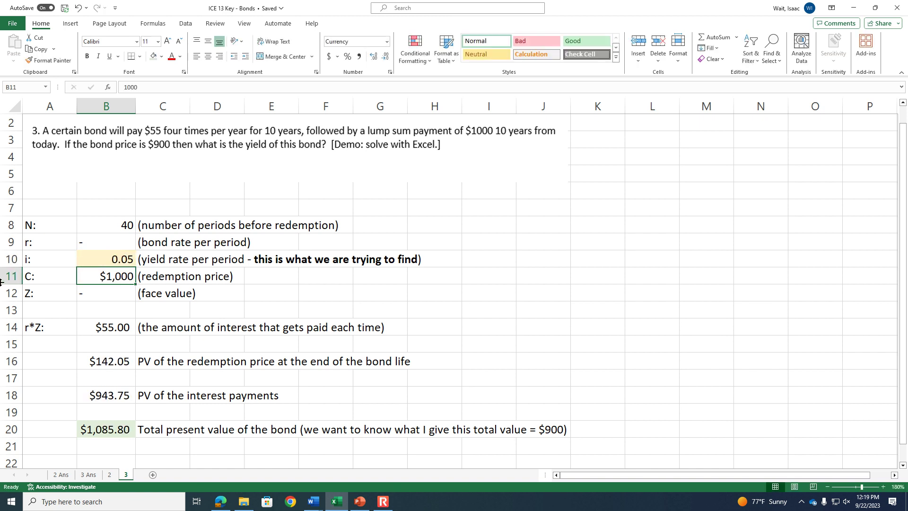
key("Up")
type(".06")
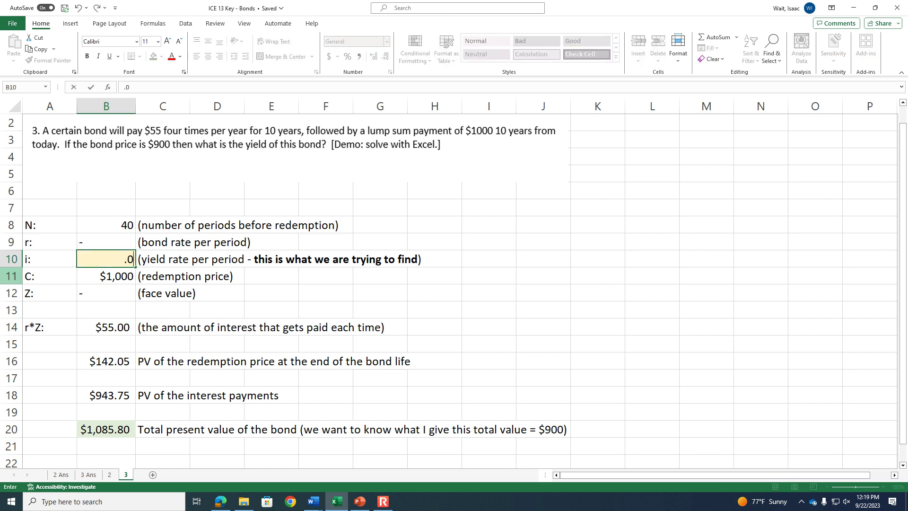
key("Return")
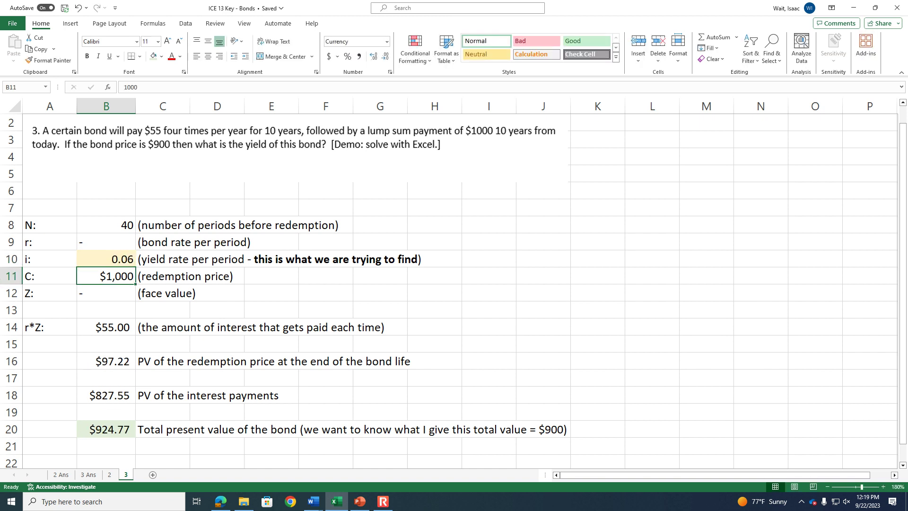
- Refine the trial yield rate in B10 by trying 0.061, 0.062 and 0.0615
left_click(116, 259)
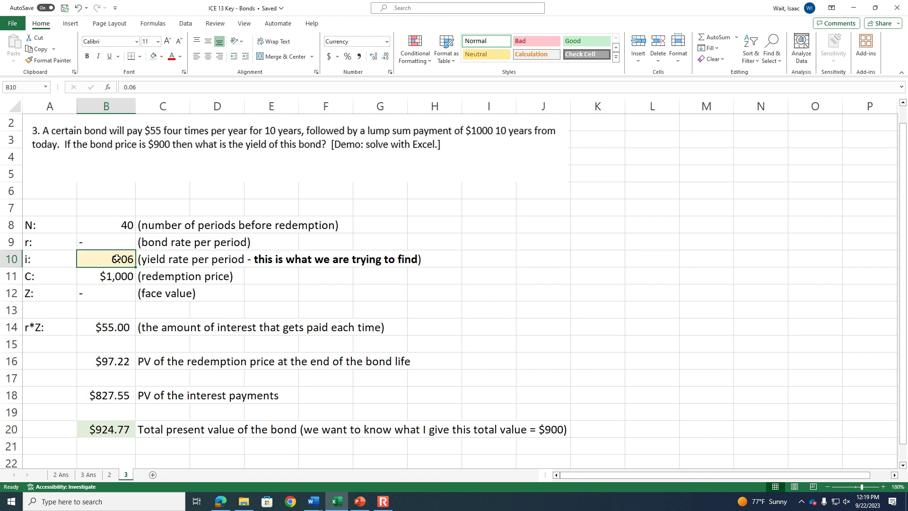
left_click(160, 83)
type("1")
key("Return")
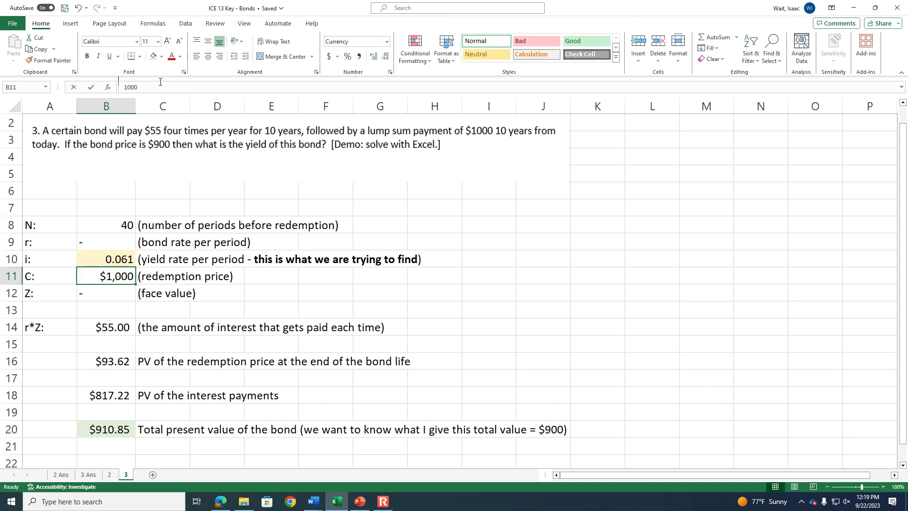
left_click(160, 83)
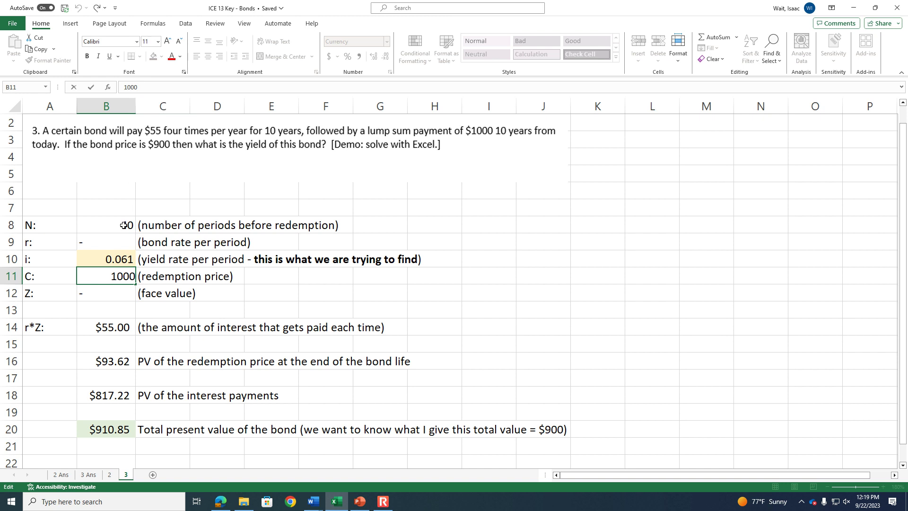
left_click(117, 256)
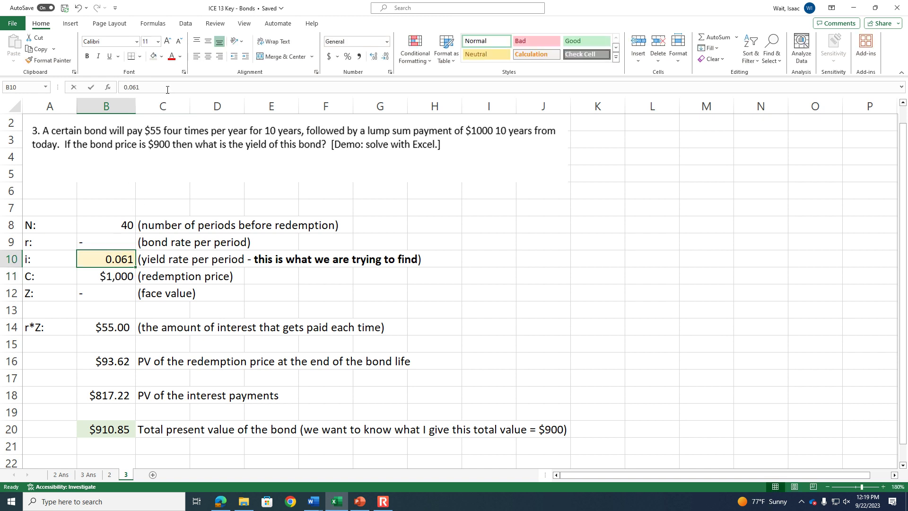
left_click(167, 89)
key("BackSpace")
type("2")
key("Return")
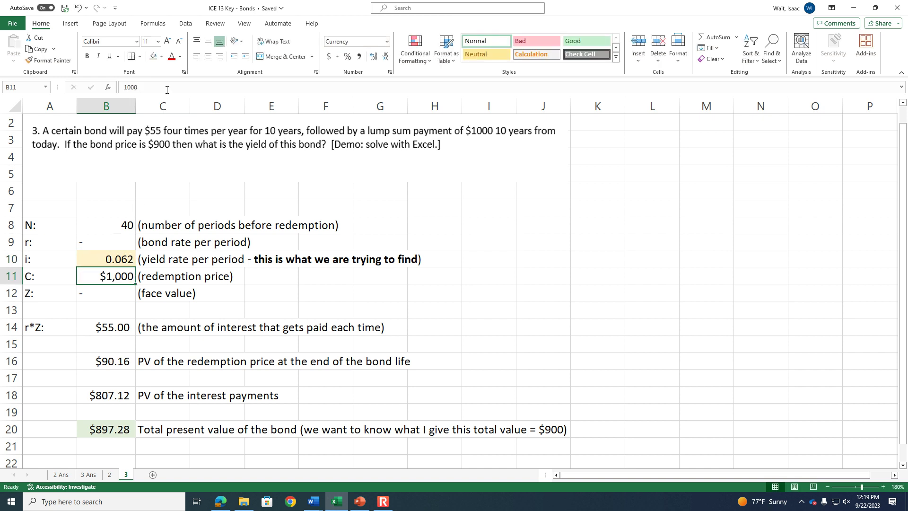
left_click(144, 89)
left_click(125, 261)
left_click(161, 88)
key("BackSpace")
type("15")
key("Return")
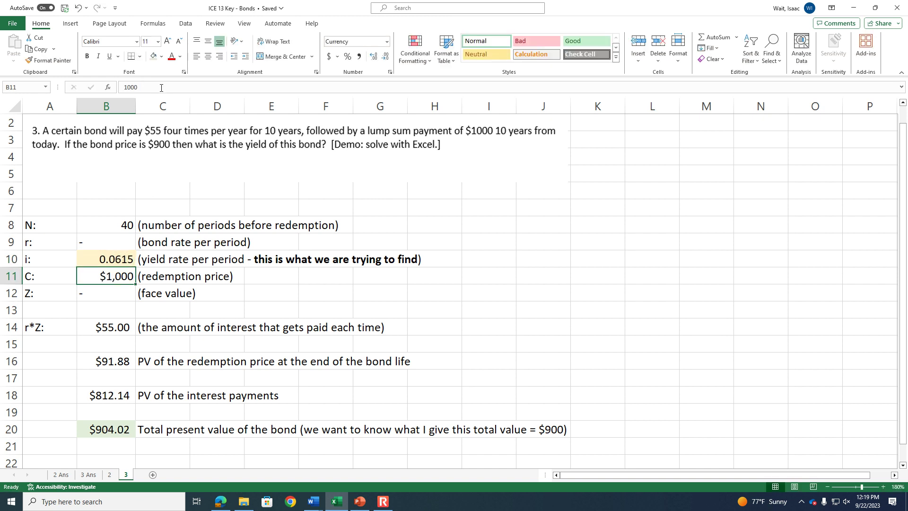
- Run Goal Seek to set B20 to 900 by changing the yield rate in B10, and keep the solution
left_click(101, 434)
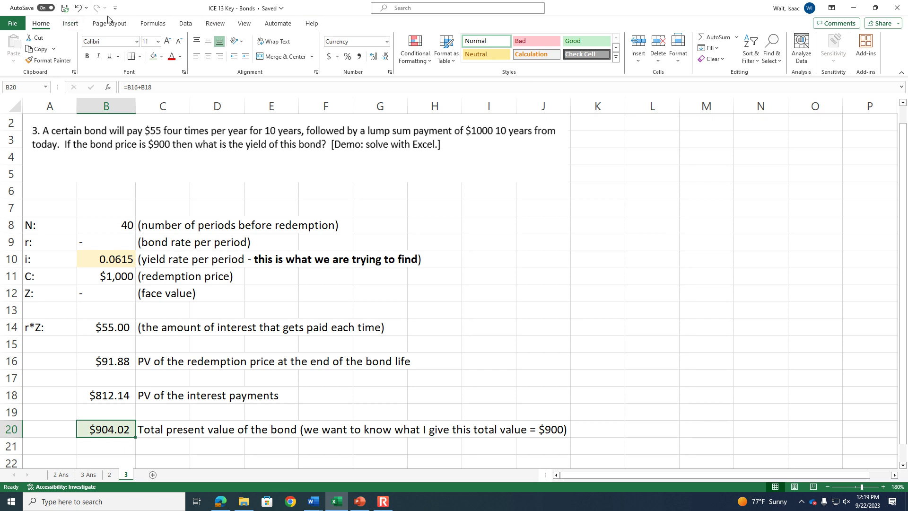
left_click(186, 24)
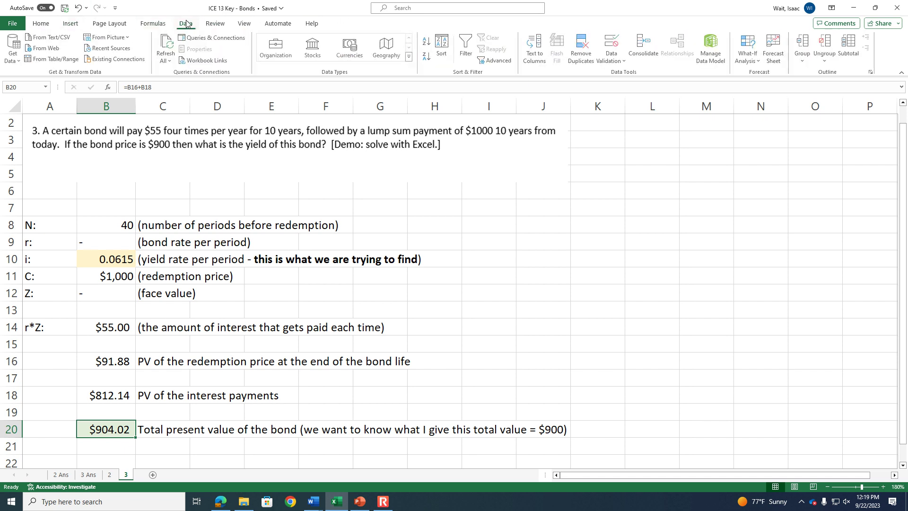
left_click(753, 51)
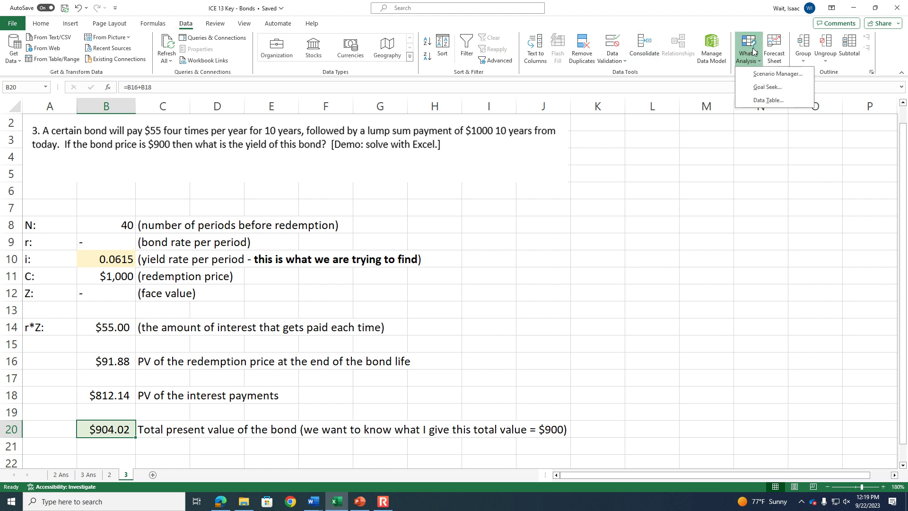
left_click(763, 88)
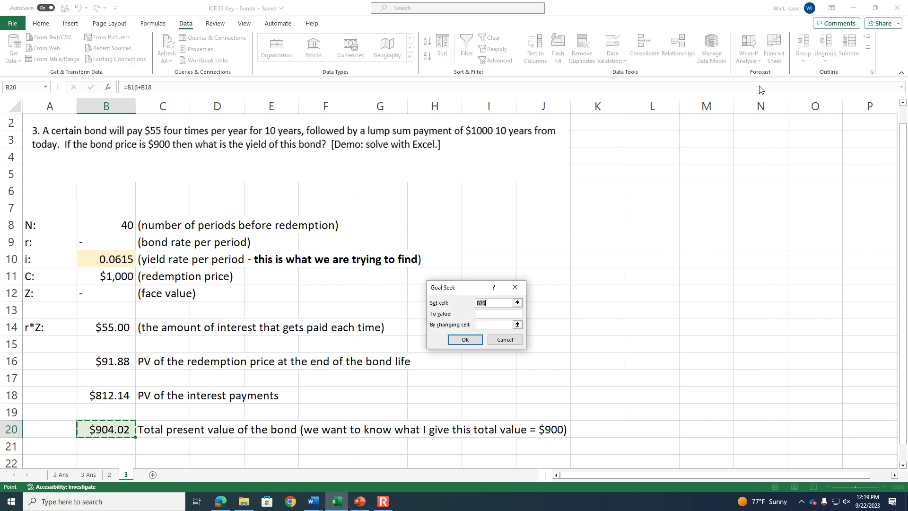
left_click(109, 429)
left_click(498, 315)
type("900")
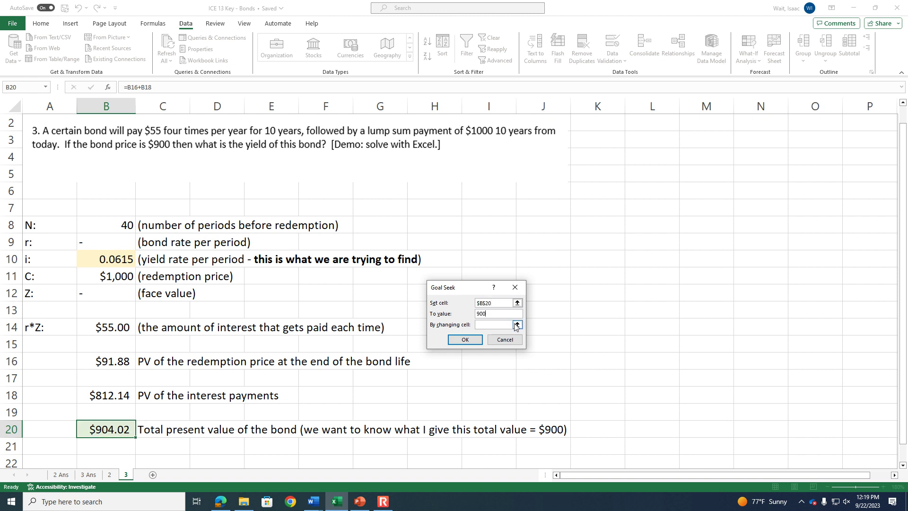
left_click(518, 324)
left_click(124, 260)
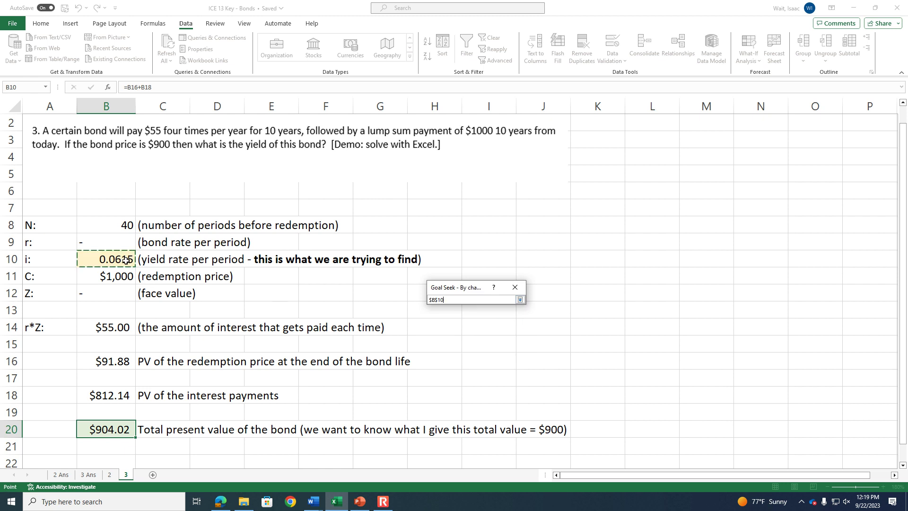
left_click(520, 300)
left_click(464, 339)
left_click(464, 340)
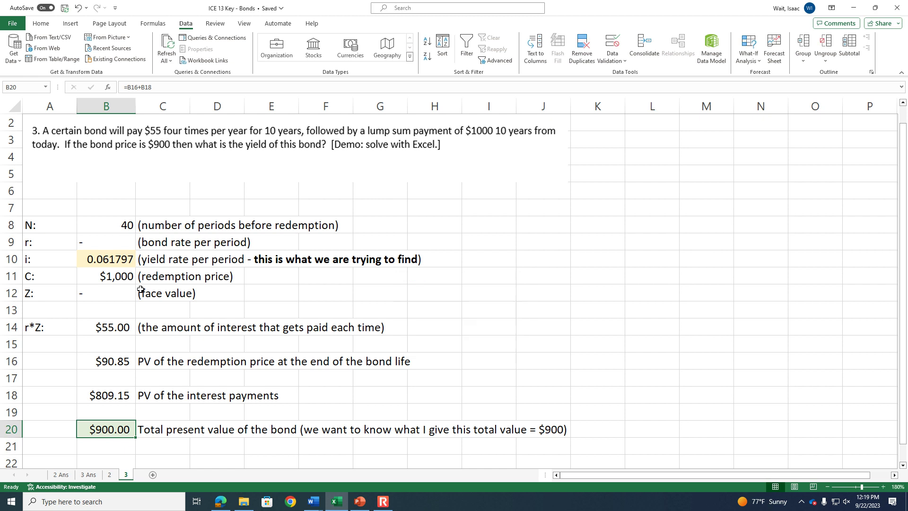
- Examine the solved yield rate in B10 against the problem statement, the redemption price and the present value formulas in B16, B18 and B20
left_click(121, 259)
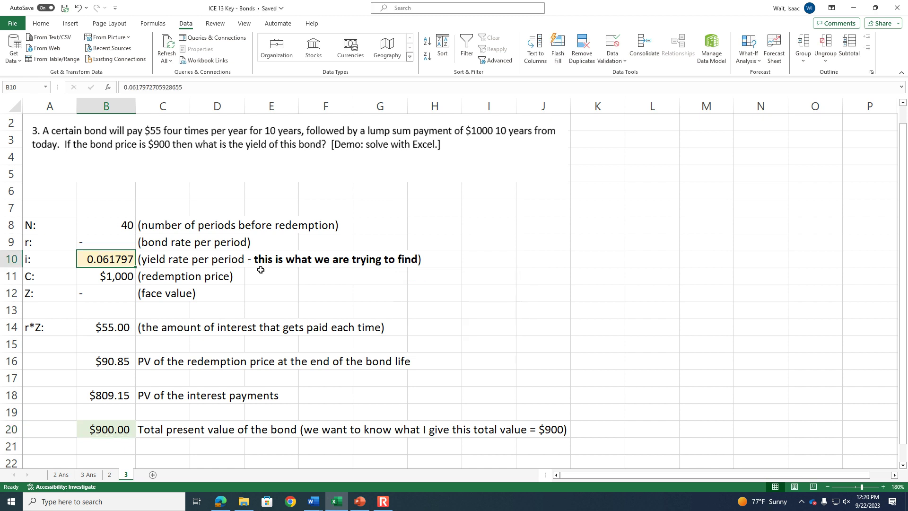
left_click(99, 427)
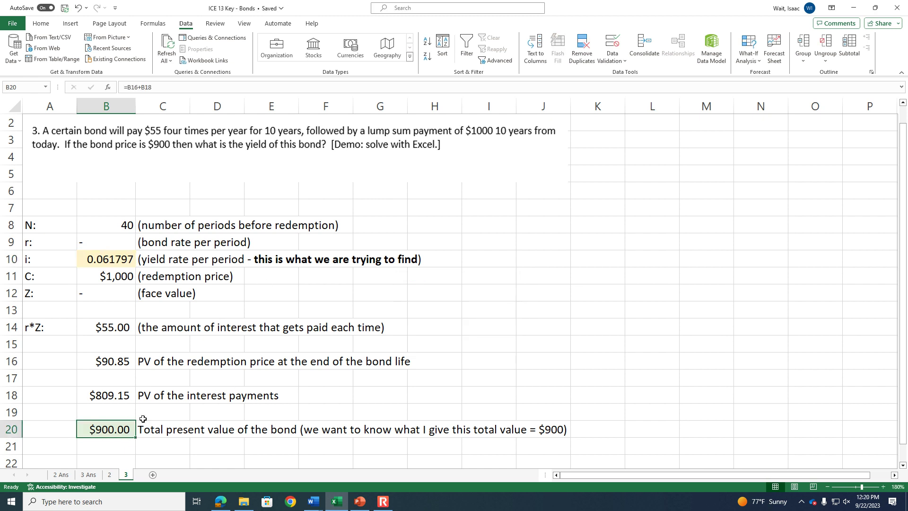
left_click(119, 262)
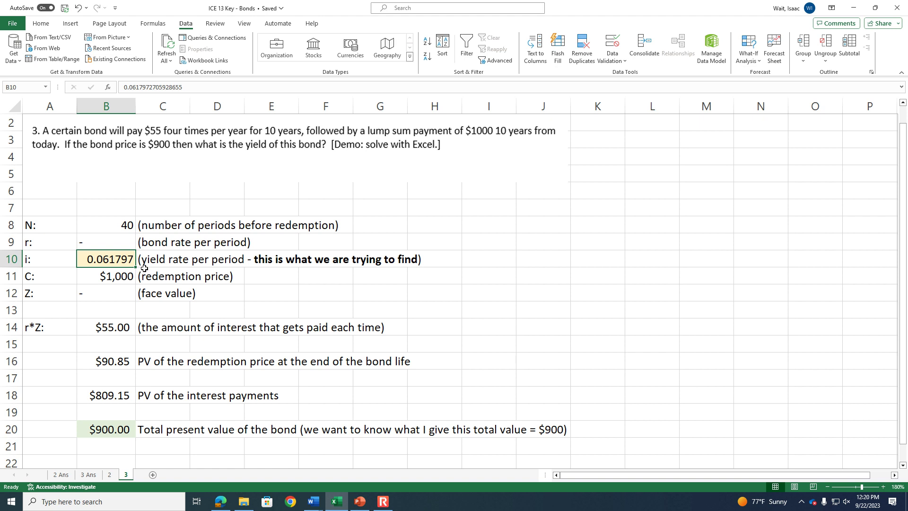
left_click(138, 158)
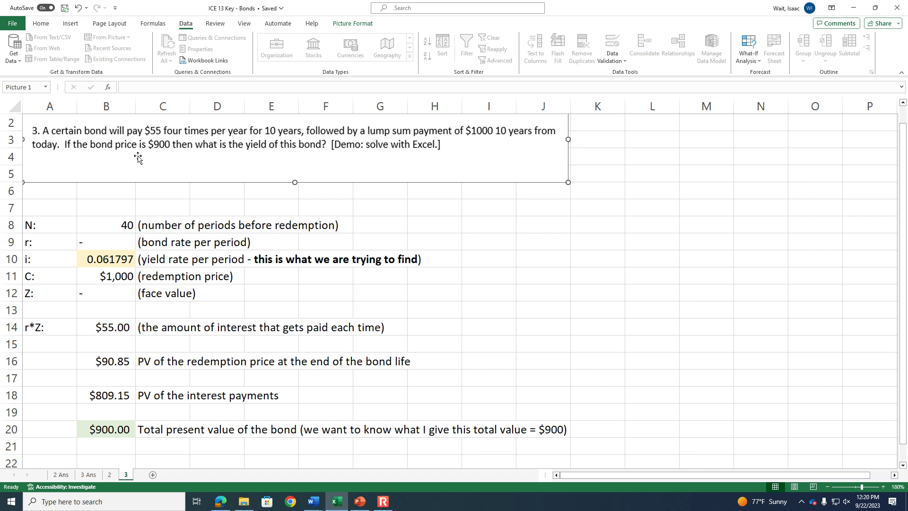
left_click(122, 277)
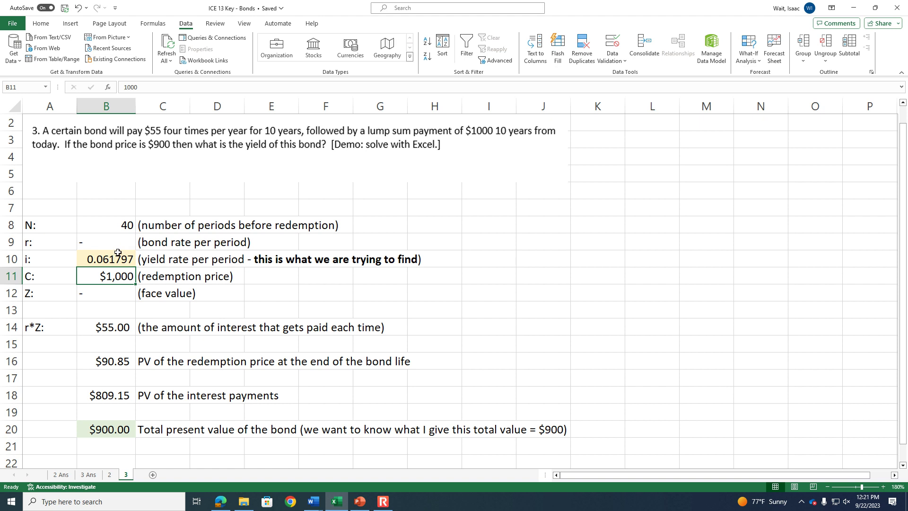
left_click(102, 260)
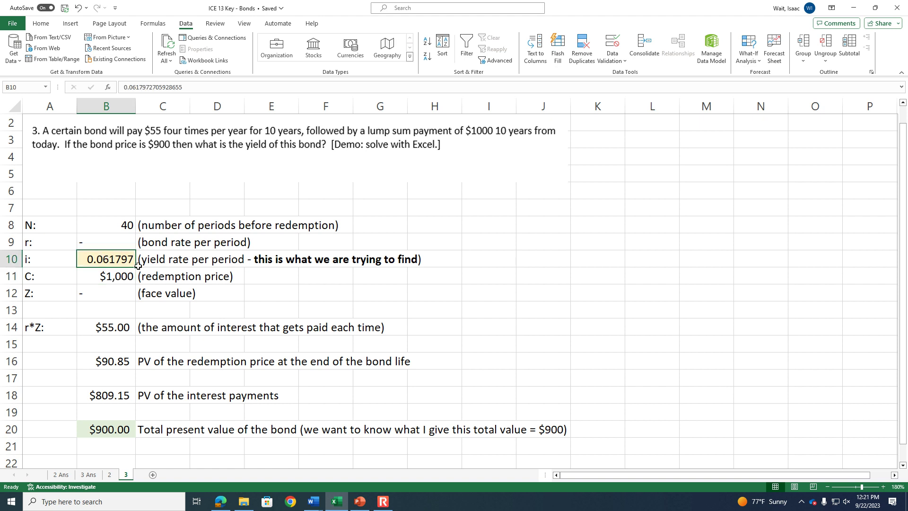
left_click(114, 362)
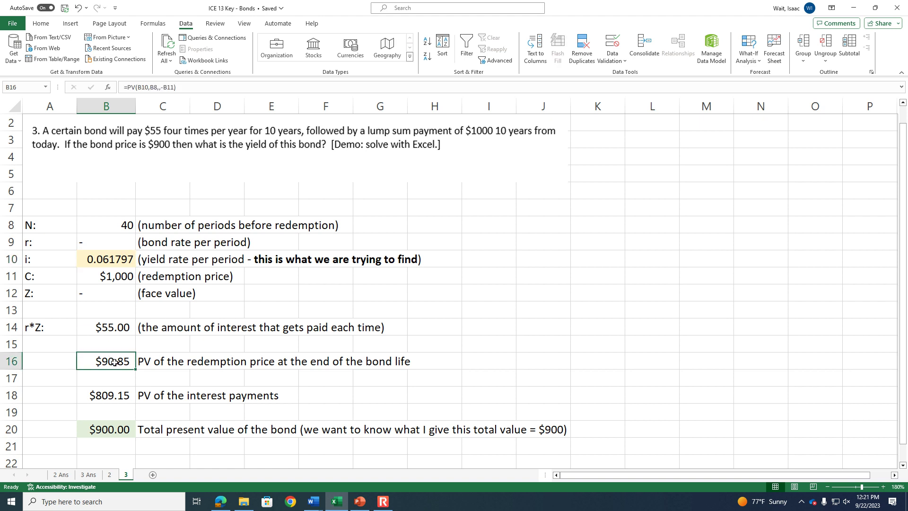
left_click(114, 395)
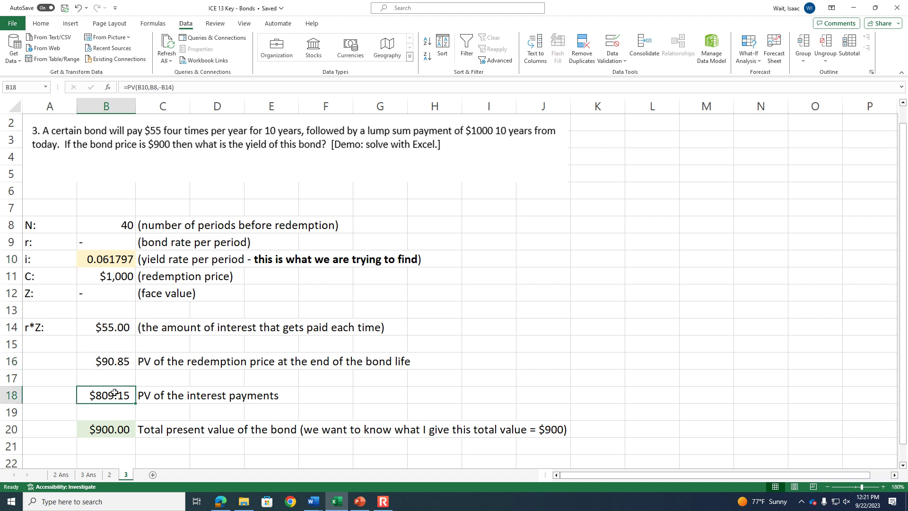
left_click(117, 430)
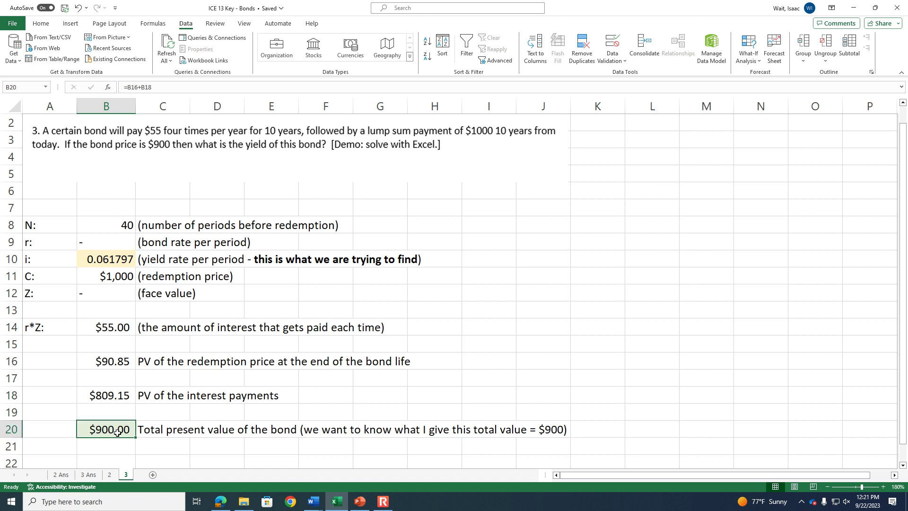
left_click(110, 265)
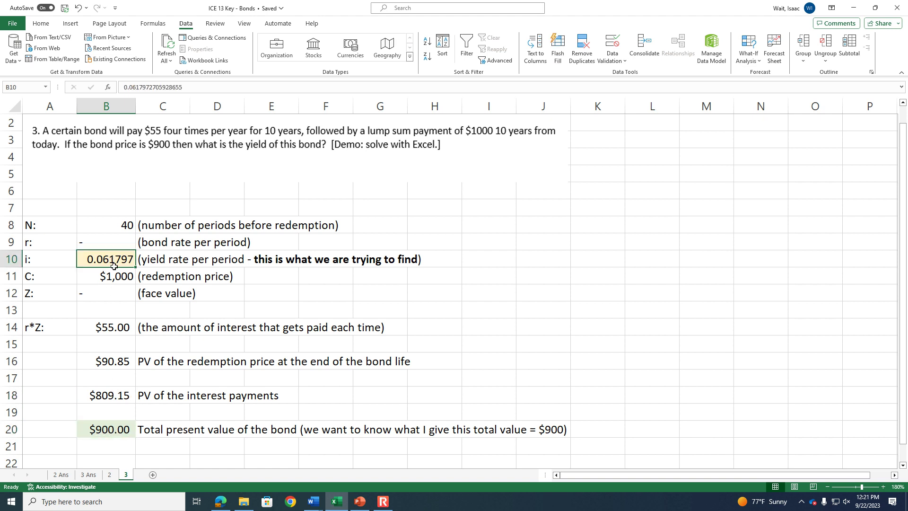
left_click(114, 427)
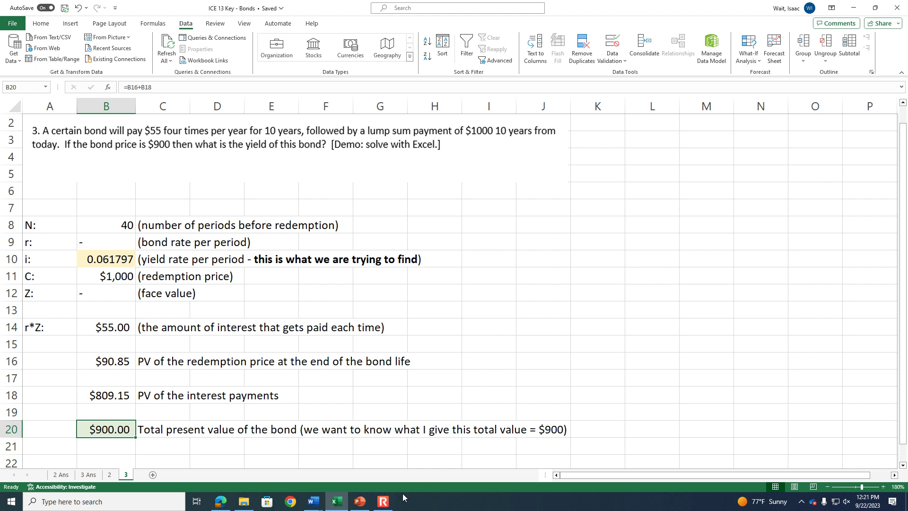
- Switch to the PowerPoint class notes and start the slide show from slide 207, the office cubicle photo
left_click(361, 502)
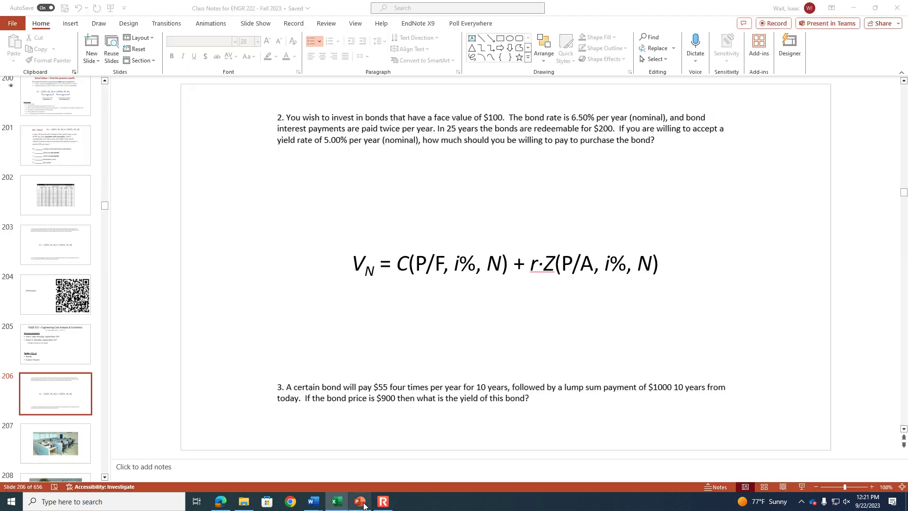
left_click(84, 438)
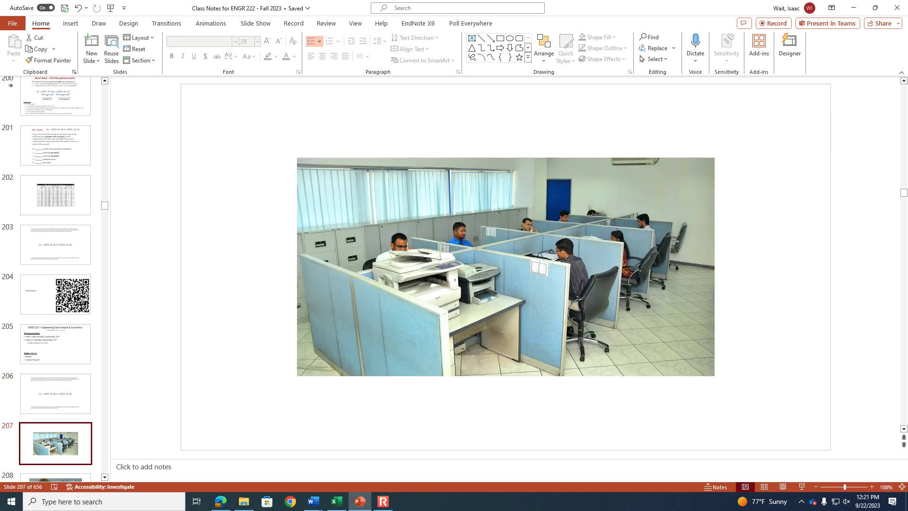
left_click(801, 486)
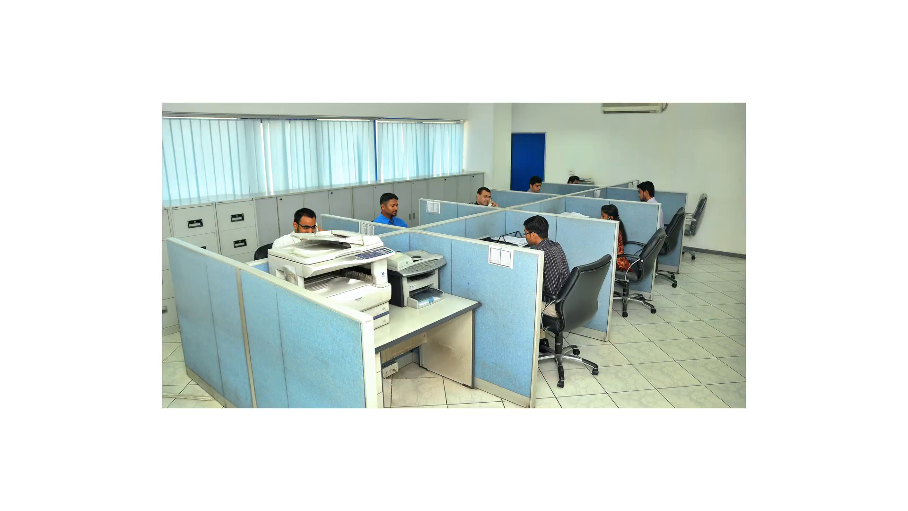
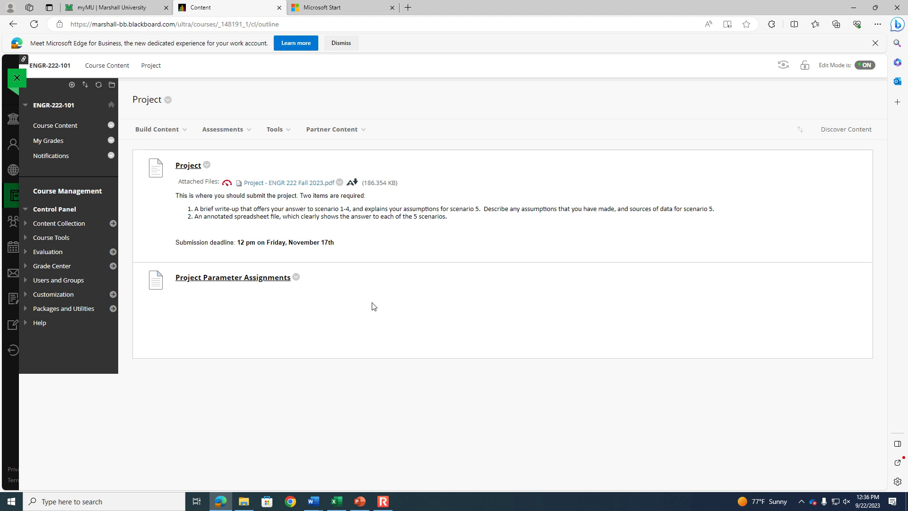
- Open the attached Project - ENGR 222 Fall 2023.pdf from the course's Project page and enlarge its pages for reading
left_click(318, 182)
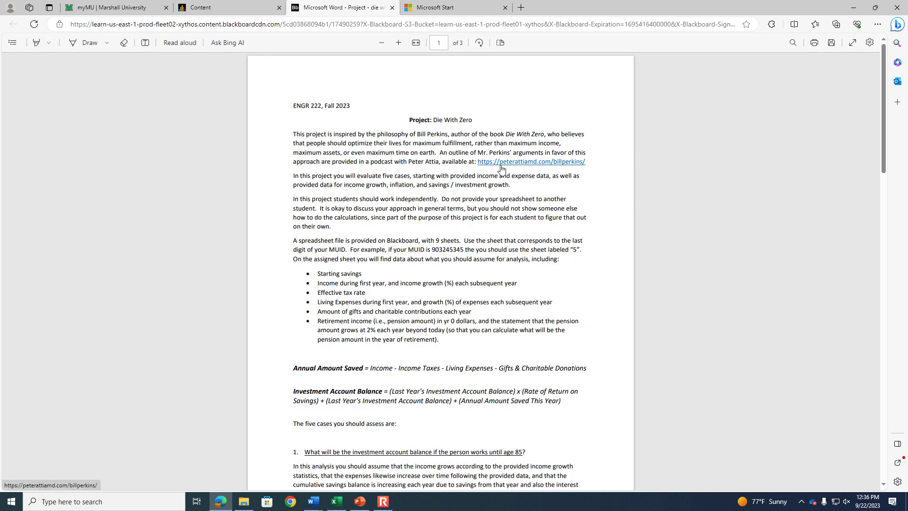
left_click(398, 43)
left_click(399, 43)
left_click(399, 43)
left_click(399, 42)
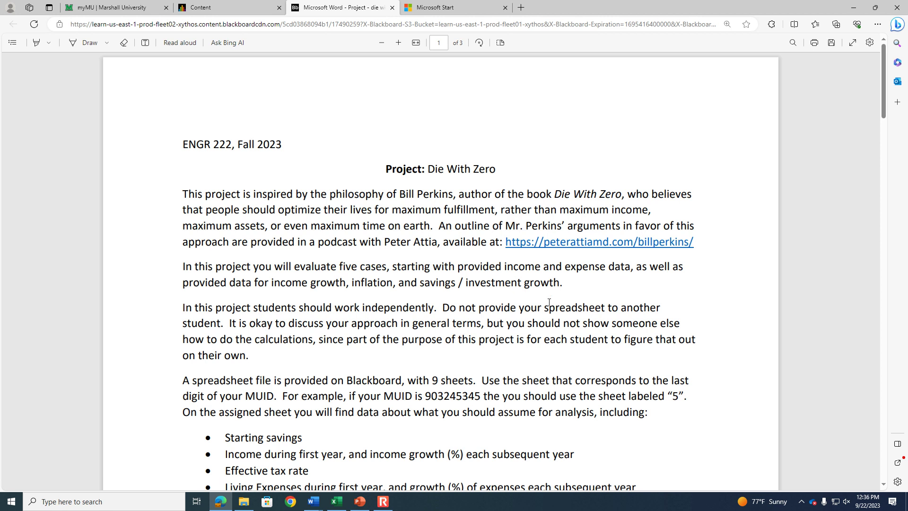
- Read through the Die With Zero project's five cases and its submission requirements, including the write-up for scenarios 1-4 and the annotated spreadsheet
scroll(549, 302, "down", 5)
scroll(549, 301, "down", 7)
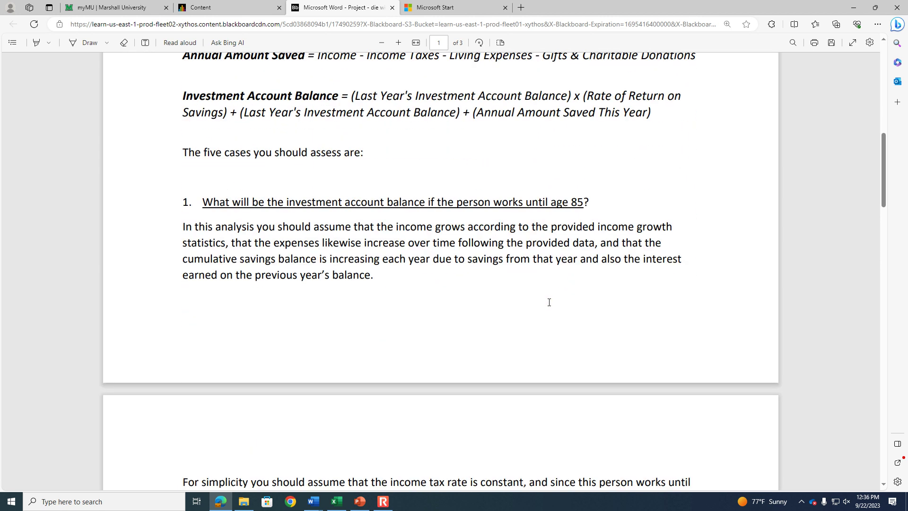
scroll(550, 305, "down", 4)
scroll(548, 306, "down", 20)
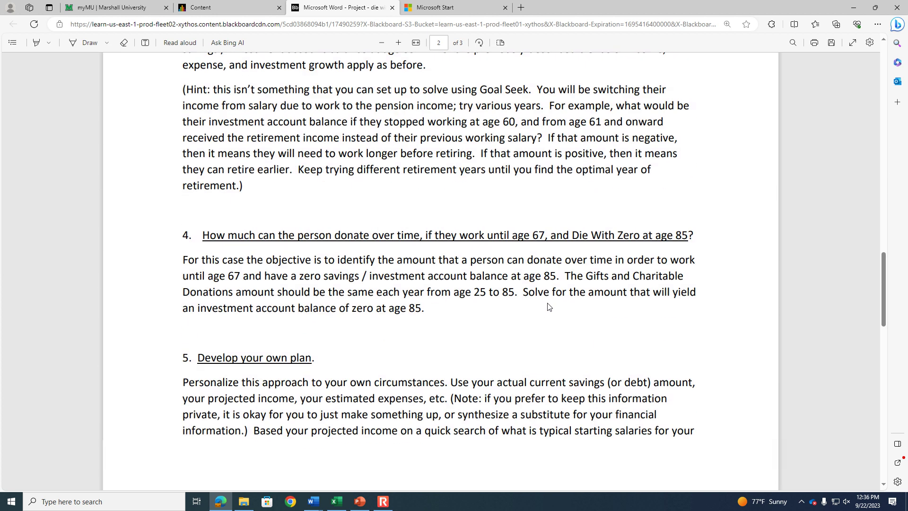
scroll(549, 306, "up", 10)
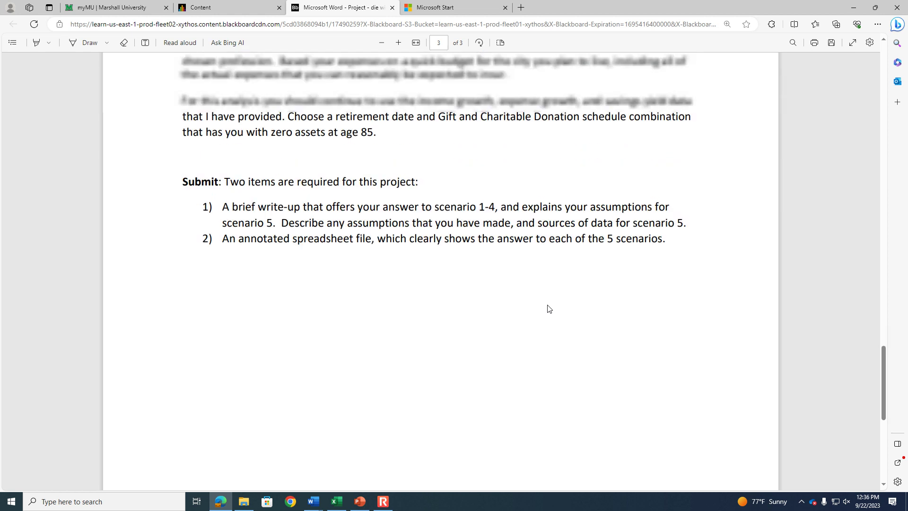
scroll(548, 307, "down", 6)
scroll(549, 308, "down", 4)
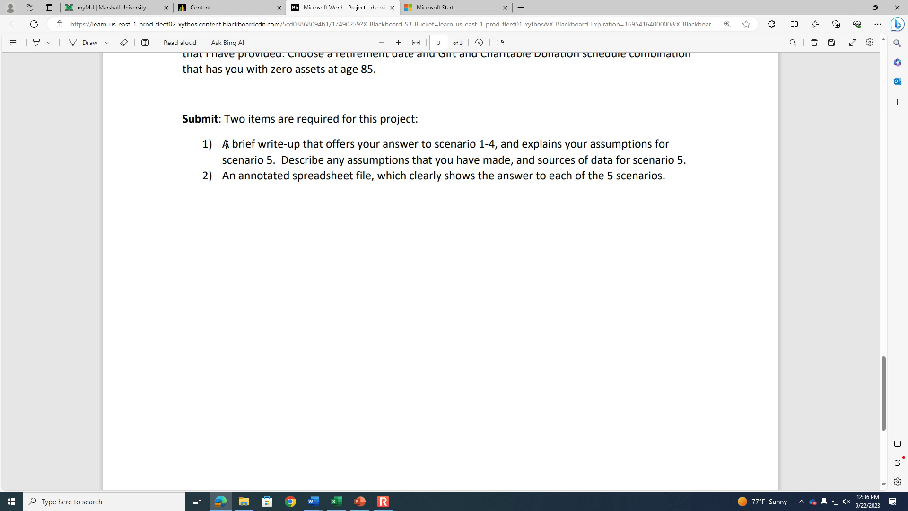
left_click_drag(226, 145, 494, 144)
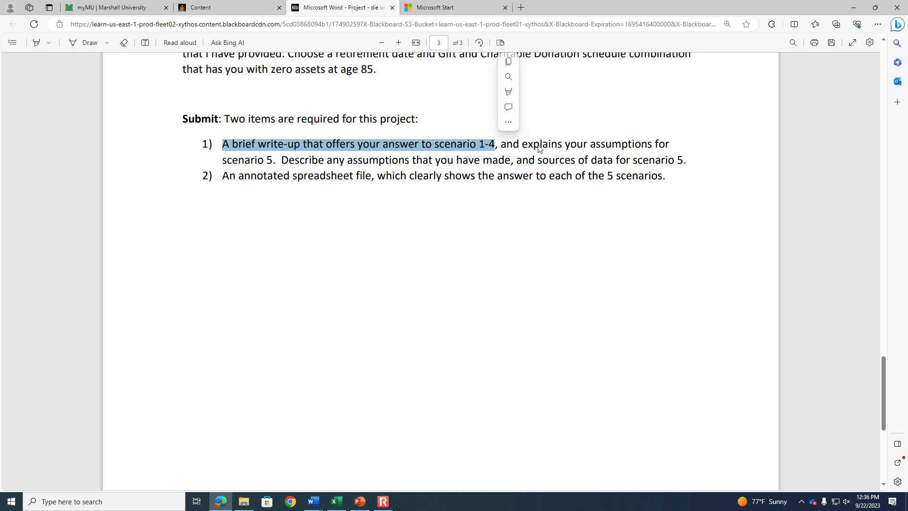
left_click(558, 146)
scroll(160, 165, "down", 2)
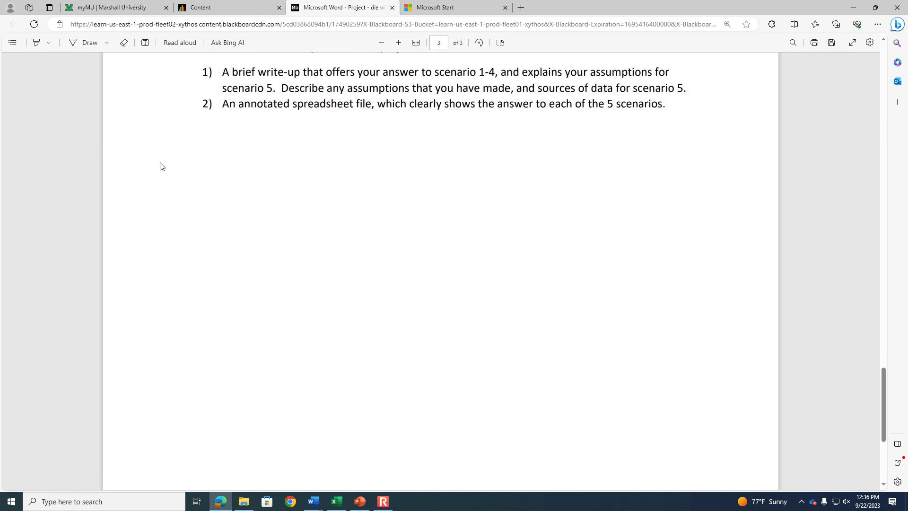
scroll(161, 166, "up", 2)
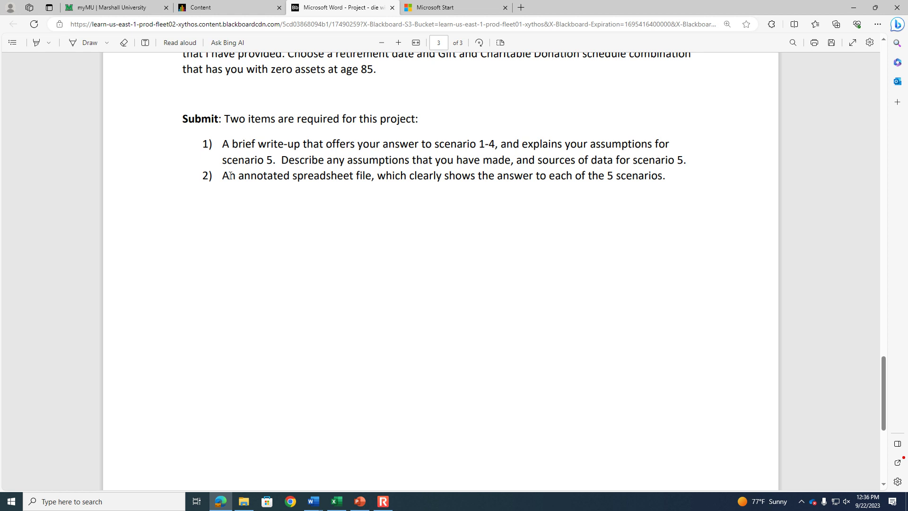
scroll(261, 193, "up", 9)
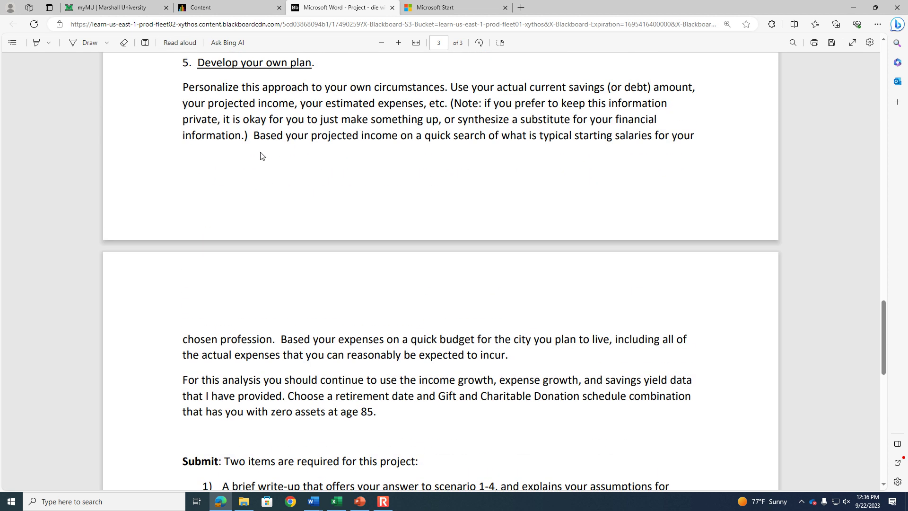
- Return to the course's Project page, download the Project Parameter Assignments file and open it in Excel
left_click(226, 8)
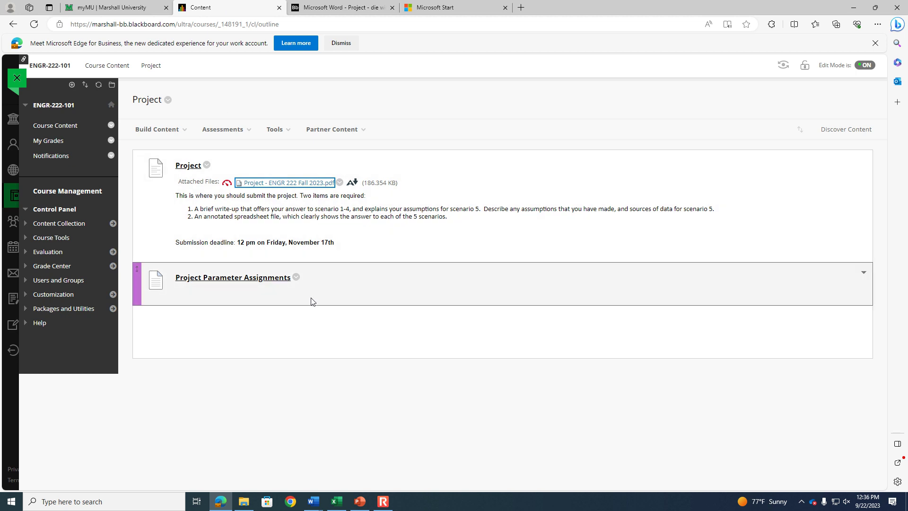
left_click(245, 283)
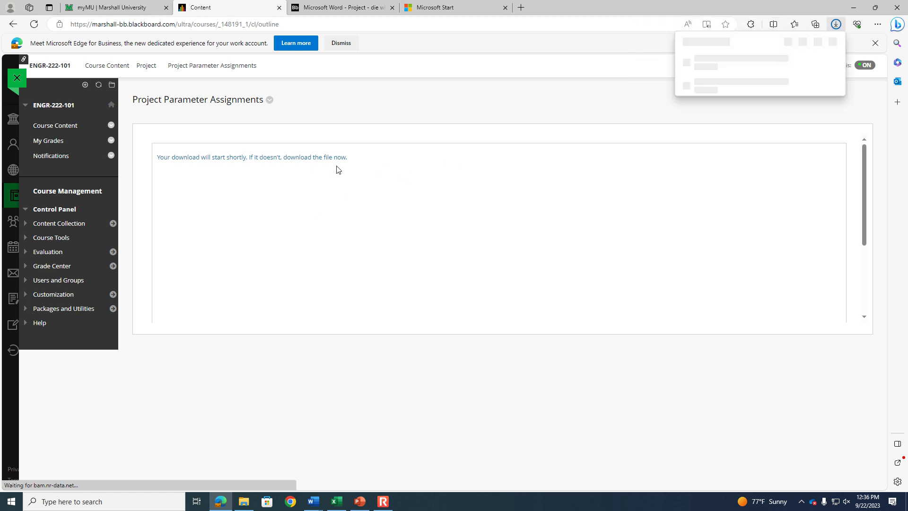
left_click(706, 67)
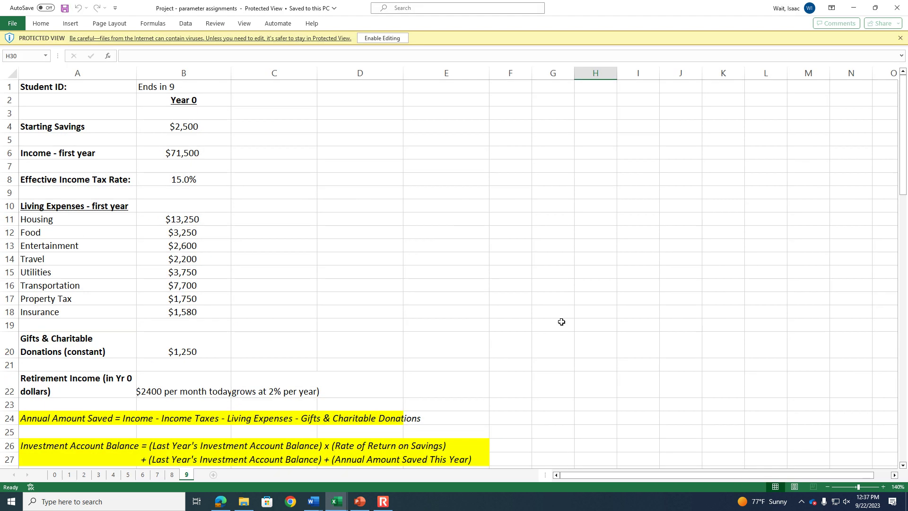
- Look through parameter sheets 0, 1, 2 and 4, and examine sheet 0's savings, income, living expenses and yearly growth rates
left_click(54, 475)
left_click(69, 474)
left_click(84, 475)
left_click(114, 476)
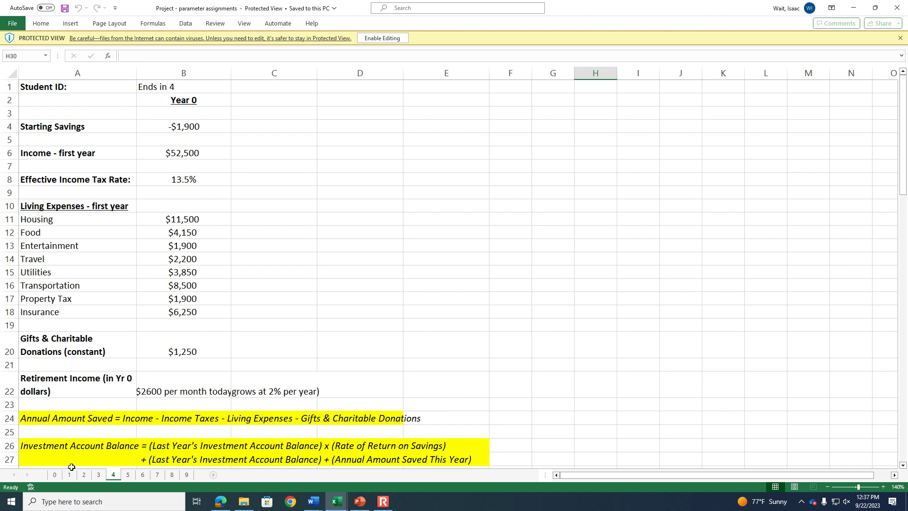
left_click(55, 478)
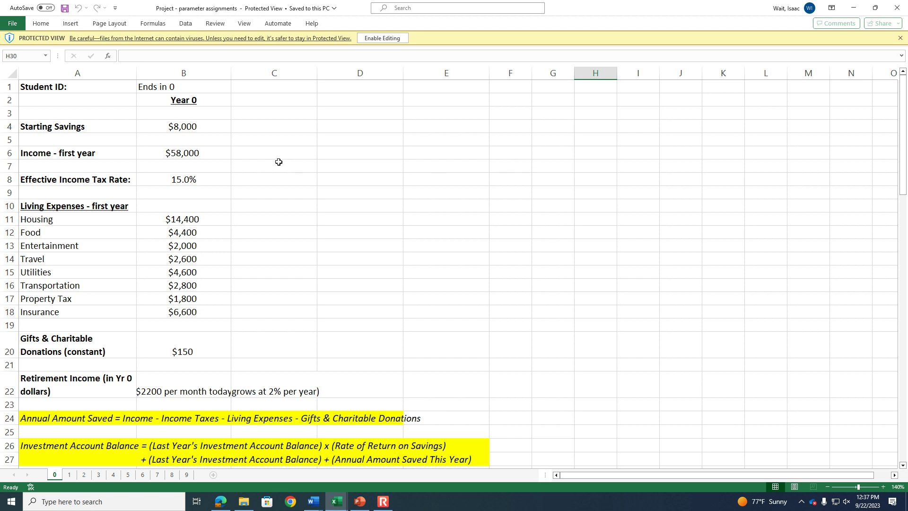
left_click(196, 122)
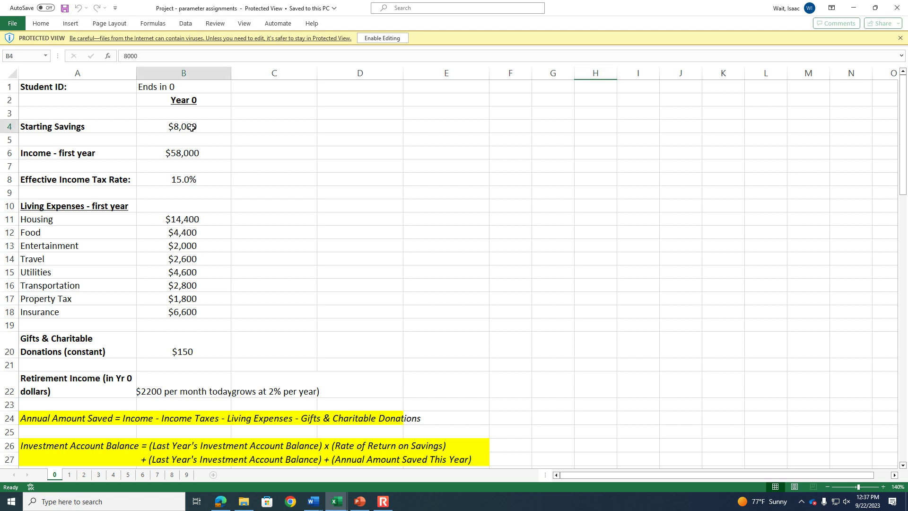
left_click(208, 153)
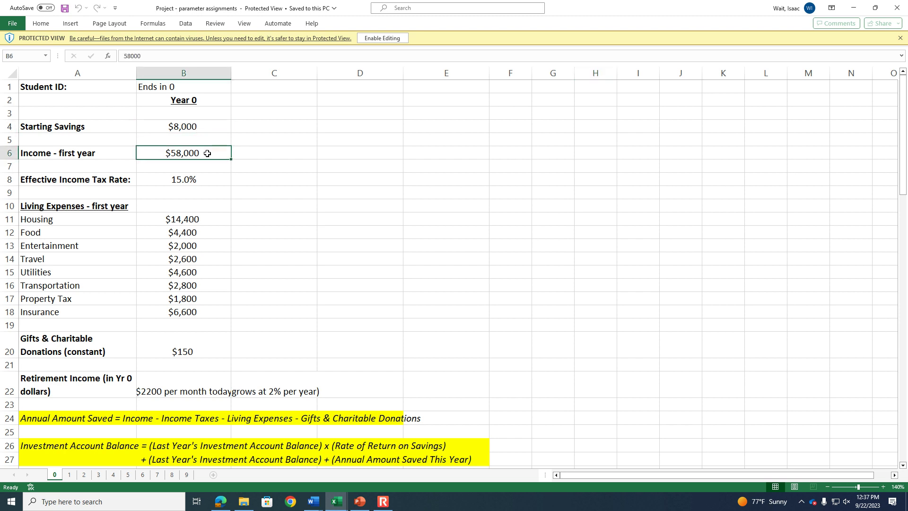
scroll(257, 201, "down", 2)
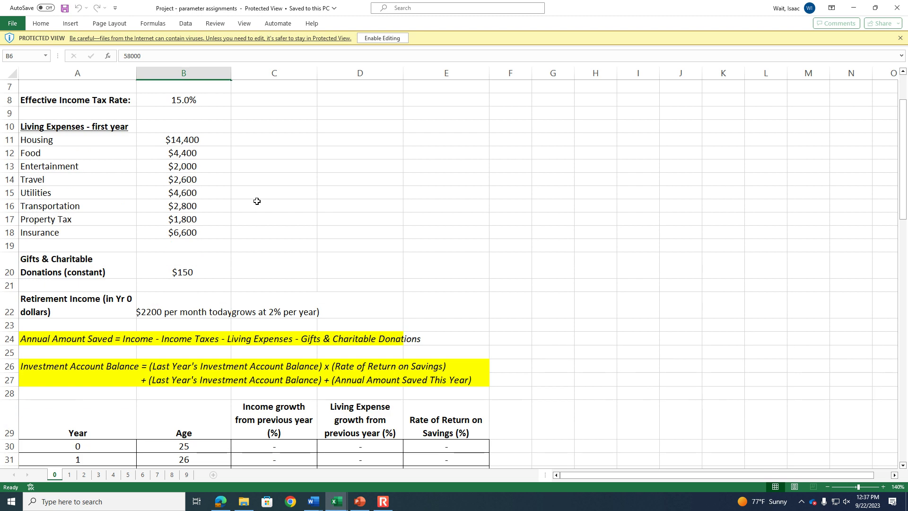
scroll(124, 153, "down", 5)
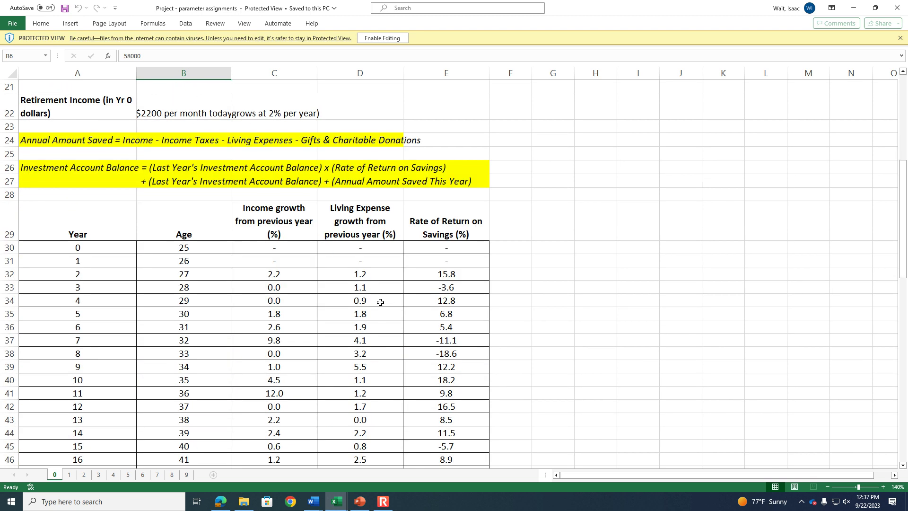
- Enable editing of the protected parameter assignments workbook and return to the beginning of sheet 0
left_click(385, 40)
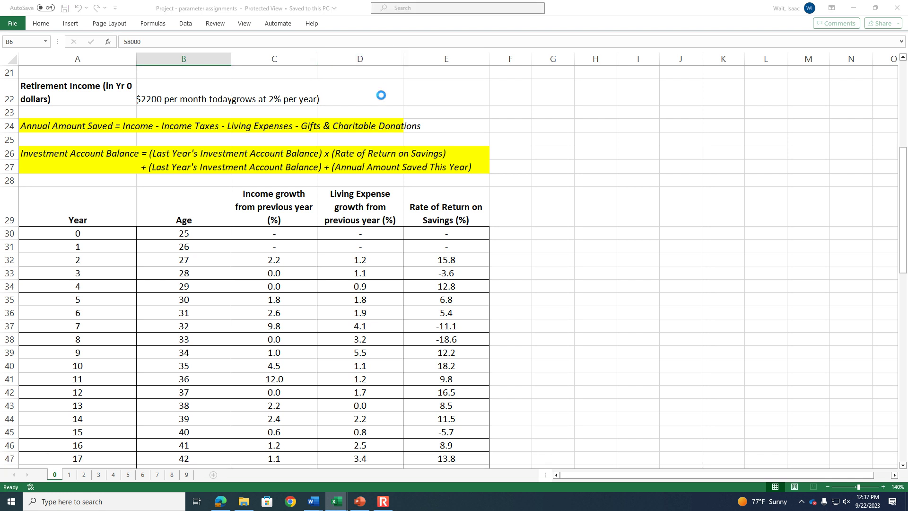
scroll(657, 266, "up", 6)
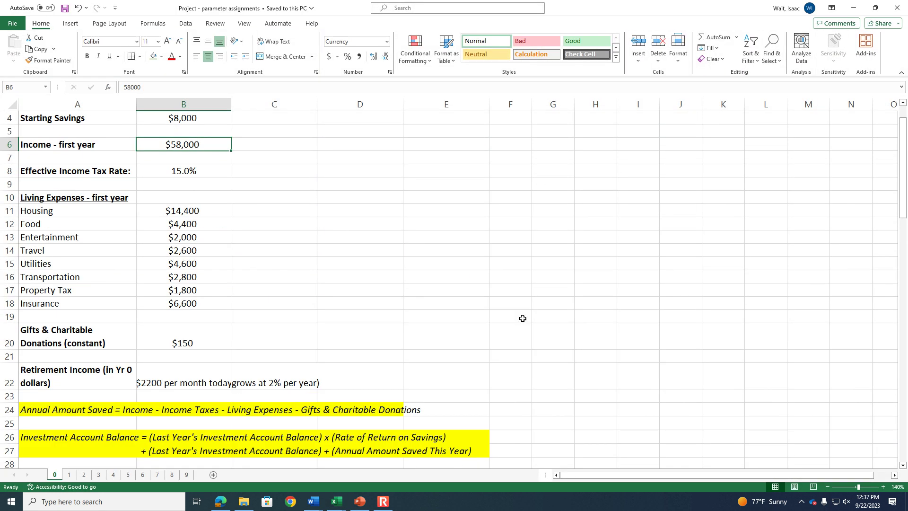
scroll(61, 475, "up", 1)
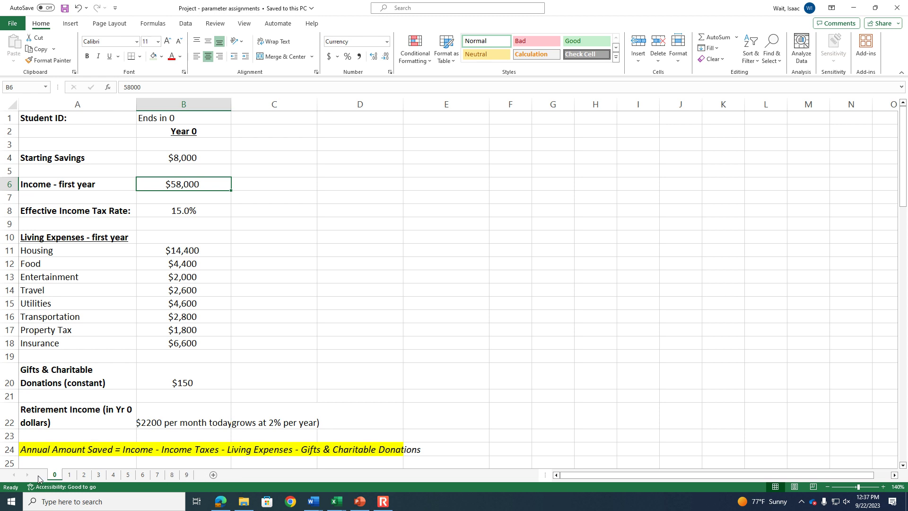
- Check that sheet 1 is for student IDs ending in 1, and delete sheet 0 from the workbook
left_click(69, 475)
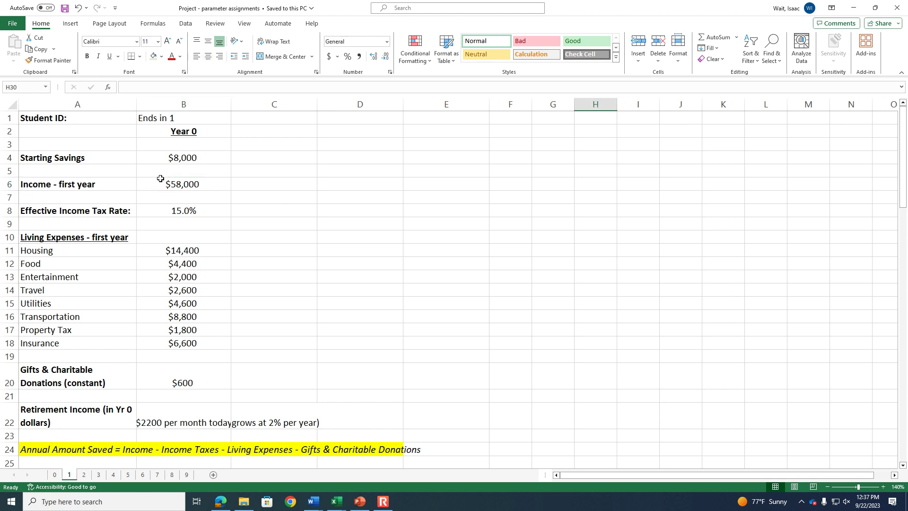
left_click(160, 119)
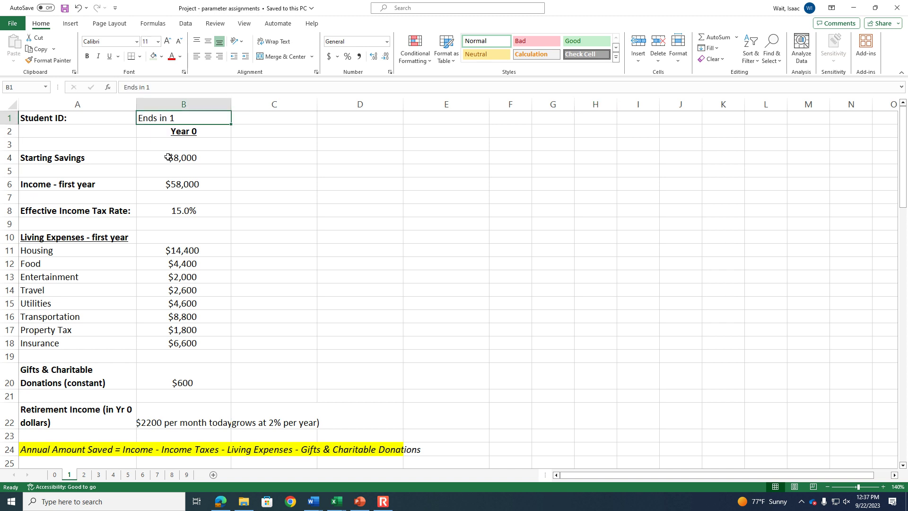
right_click(55, 475)
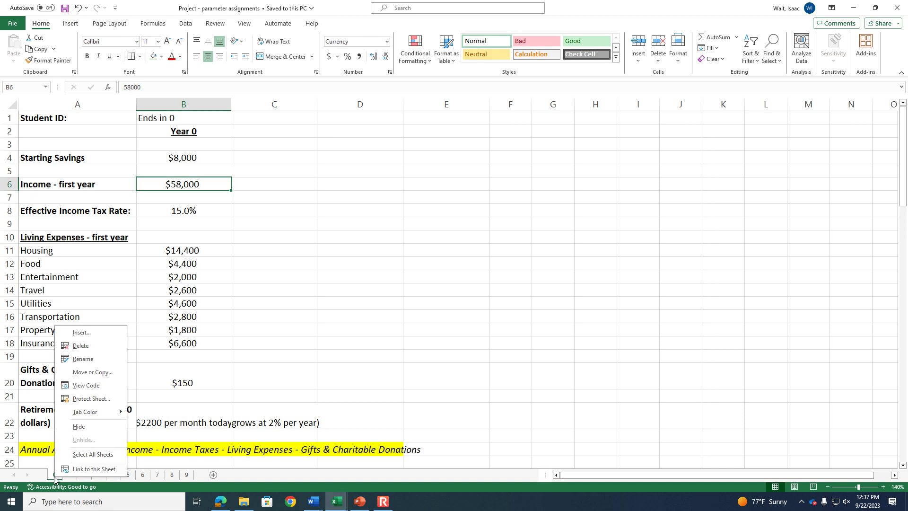
left_click(78, 352)
left_click(438, 277)
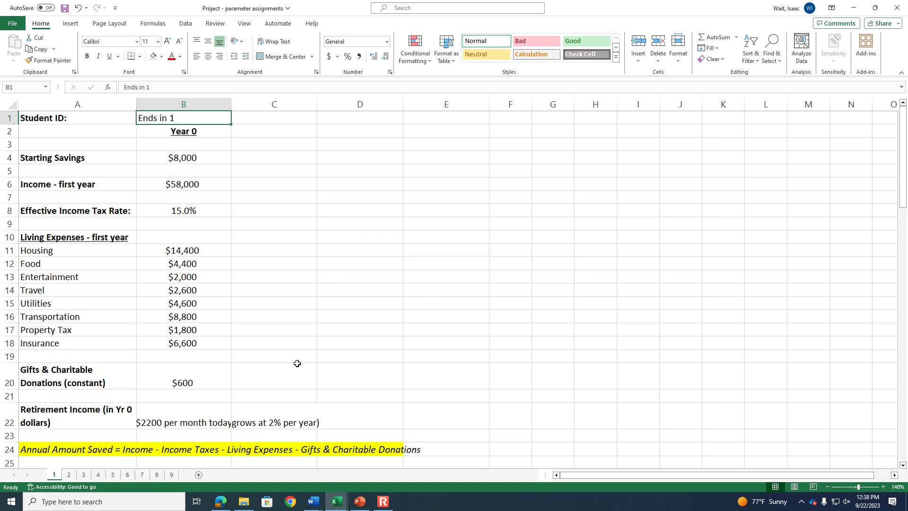
- Delete sheets 2 through 9 together so that only sheet 1 remains in the workbook
left_click(69, 475)
left_click(173, 475, "shift")
right_click(173, 475)
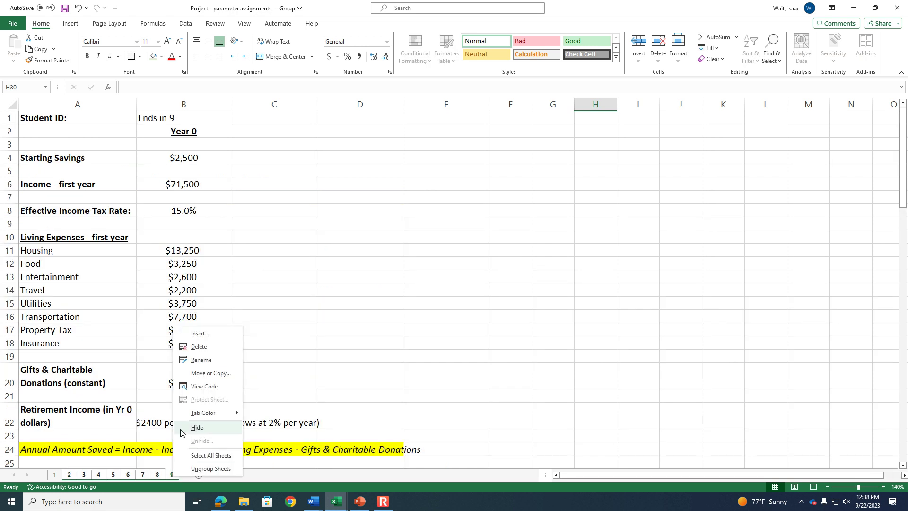
left_click(215, 347)
left_click(438, 278)
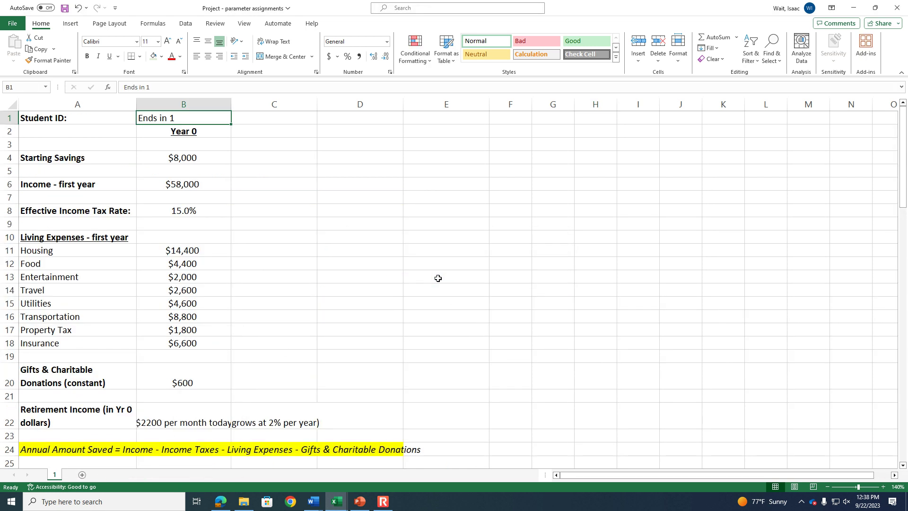
- Zoom the worksheet to 160% and select the Starting Savings value in B4
left_click(441, 276)
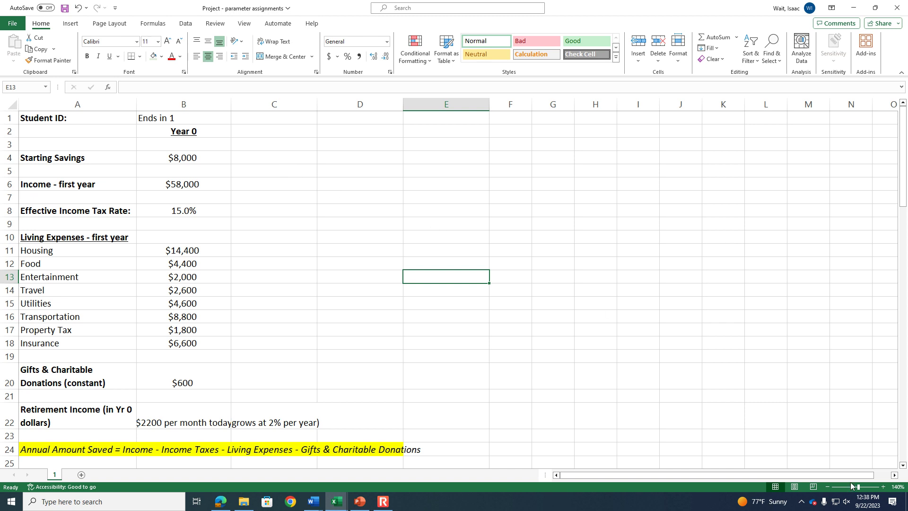
left_click(883, 487)
left_click(883, 488)
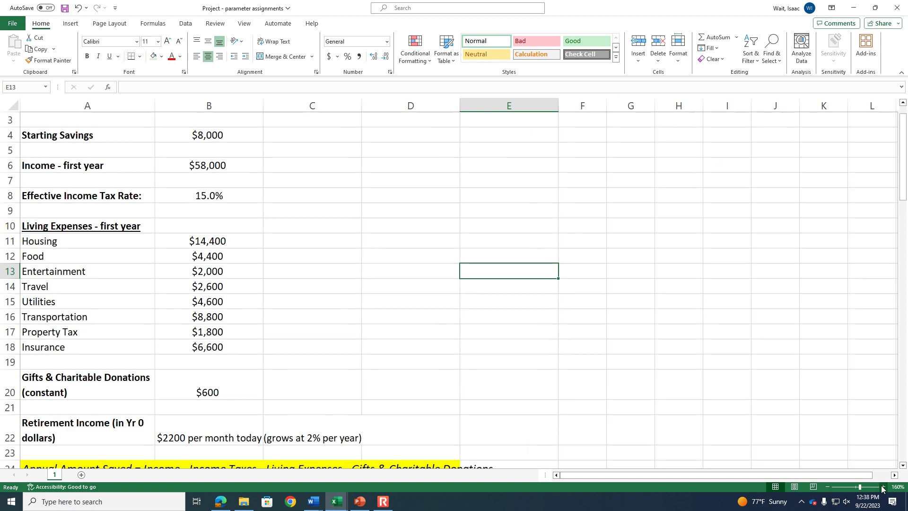
key("Up")
key("Up")
key("Up")
key("Up")
key("Up")
key("Up")
key("Up")
key("Up")
key("Up")
key("Left")
key("Left")
key("Left")
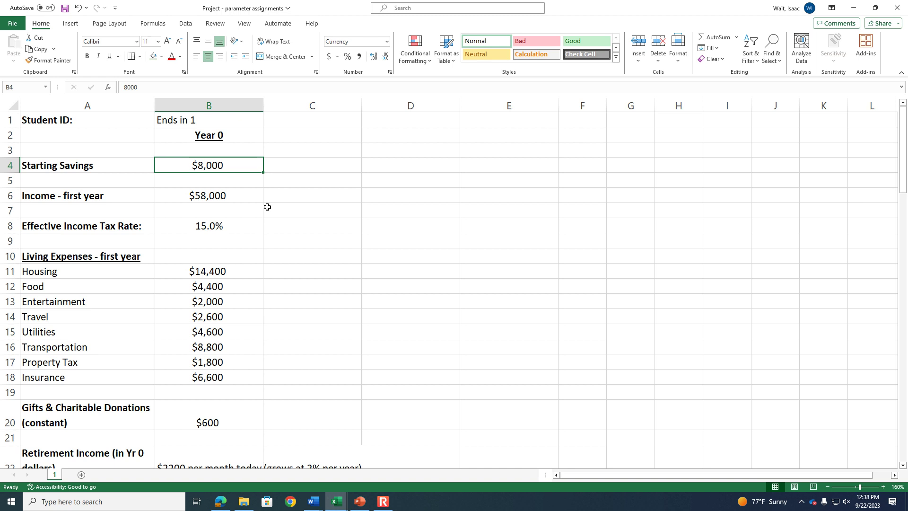
- Review the first-year income in B6 together with the effective income tax rate in B8
left_click(207, 198)
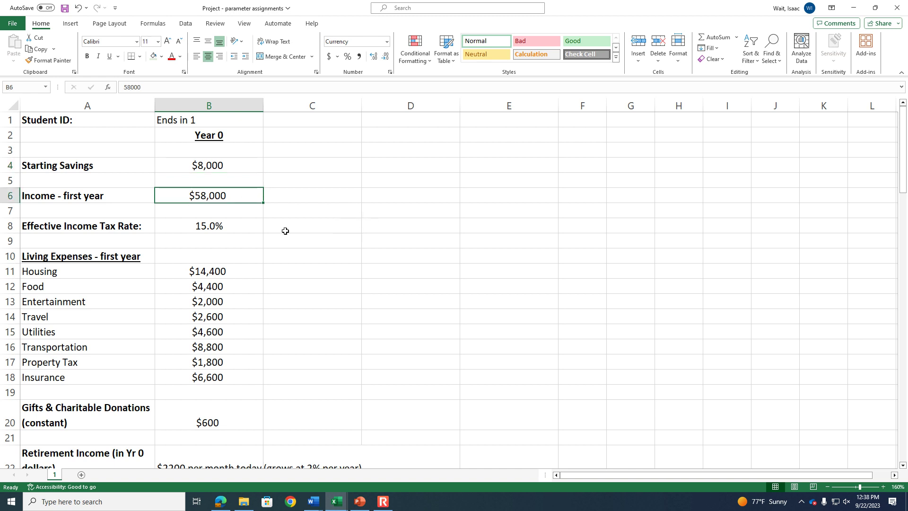
left_click(229, 224)
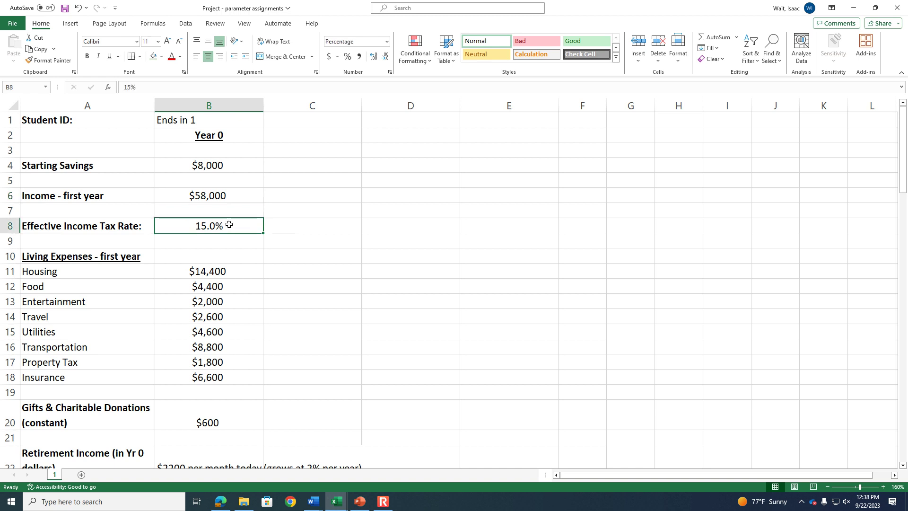
left_click(224, 195)
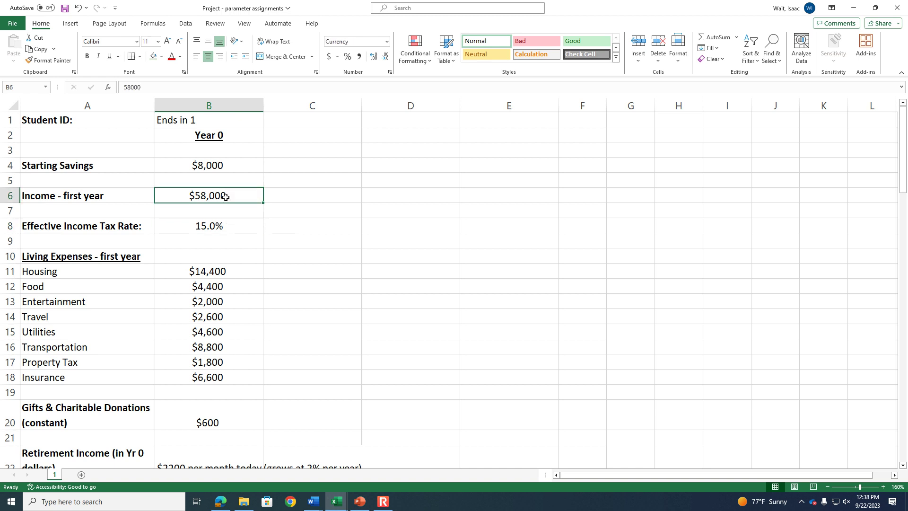
left_click(230, 228)
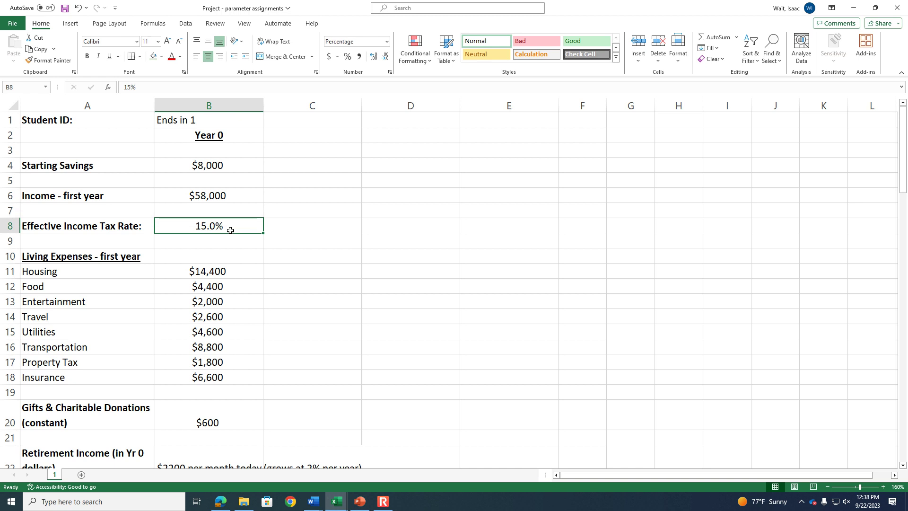
- Review the first-year living expense categories in column A and the Living Expense growth heading in D29
left_click(128, 274)
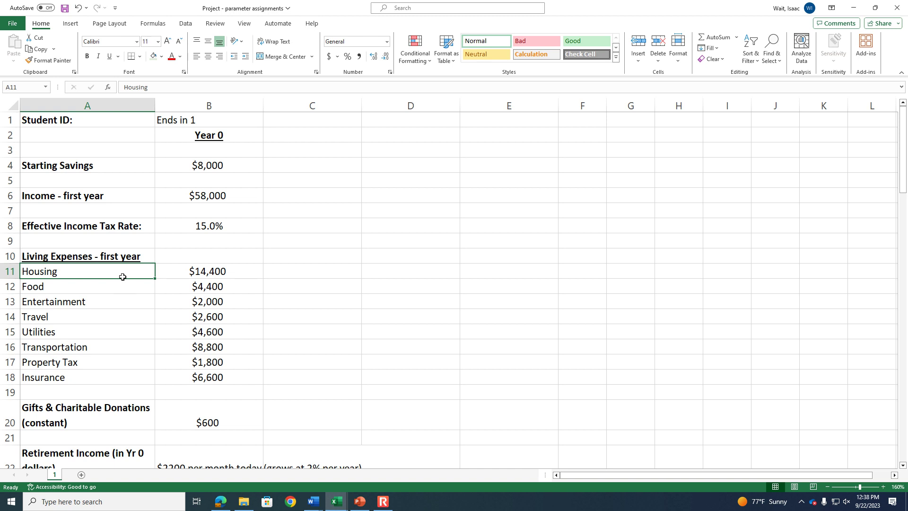
left_click(123, 287)
left_click(123, 299)
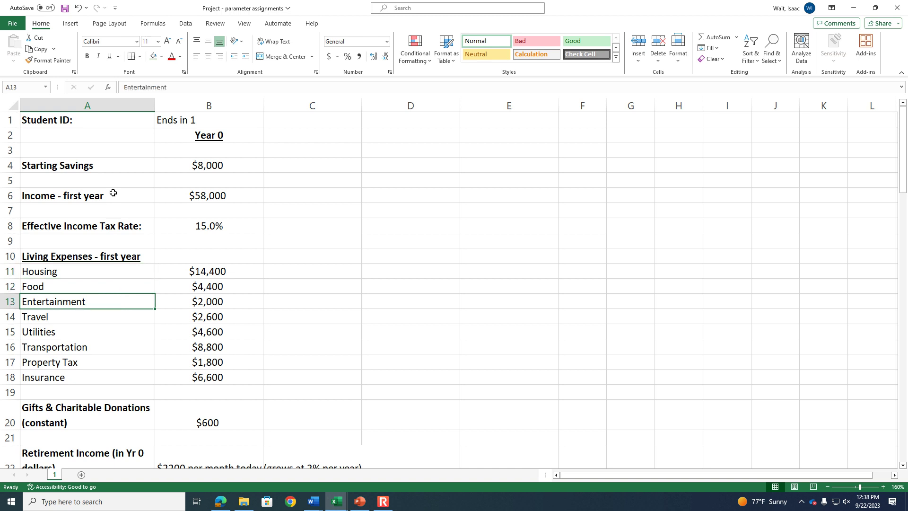
left_click(111, 255)
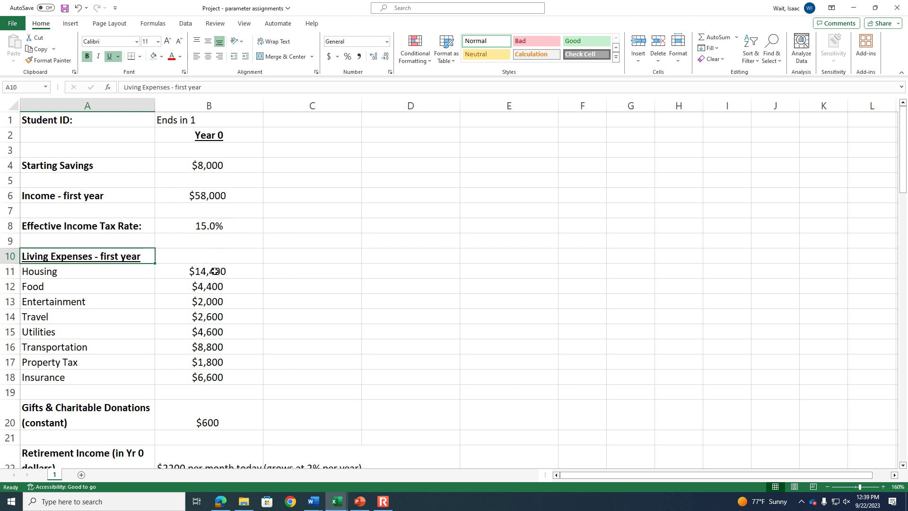
scroll(214, 271, "down", 6)
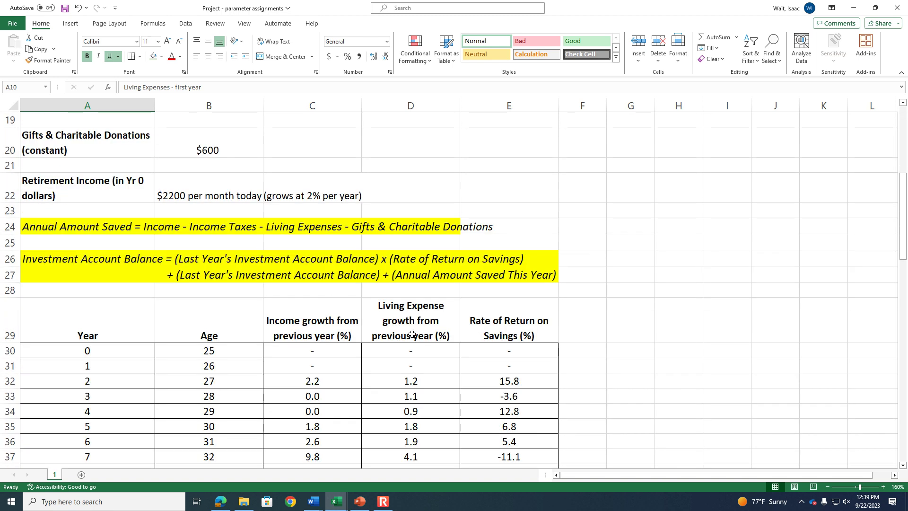
scroll(412, 333, "down", 1)
left_click(421, 279)
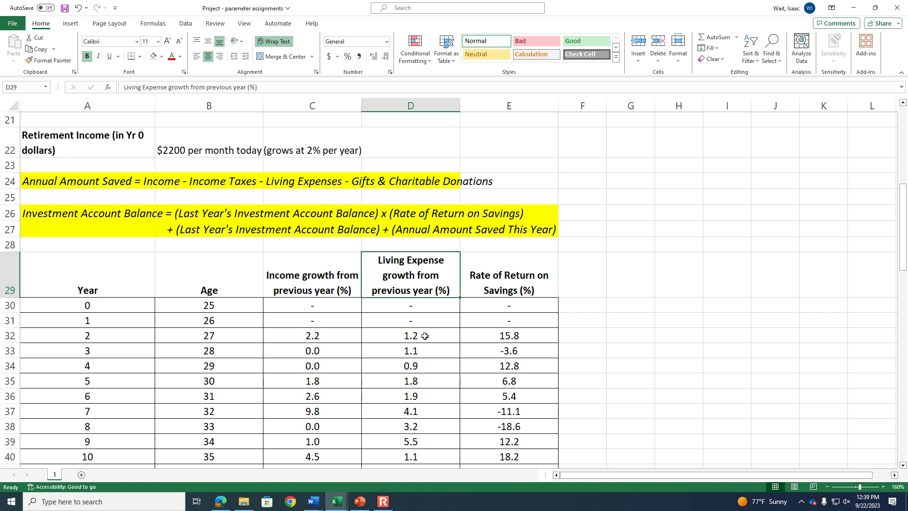
- Check the sum of the first-year living expenses in B11:B18 and snooze the system reboot alert for 15 minutes
scroll(424, 333, "up", 6)
scroll(425, 333, "up", 1)
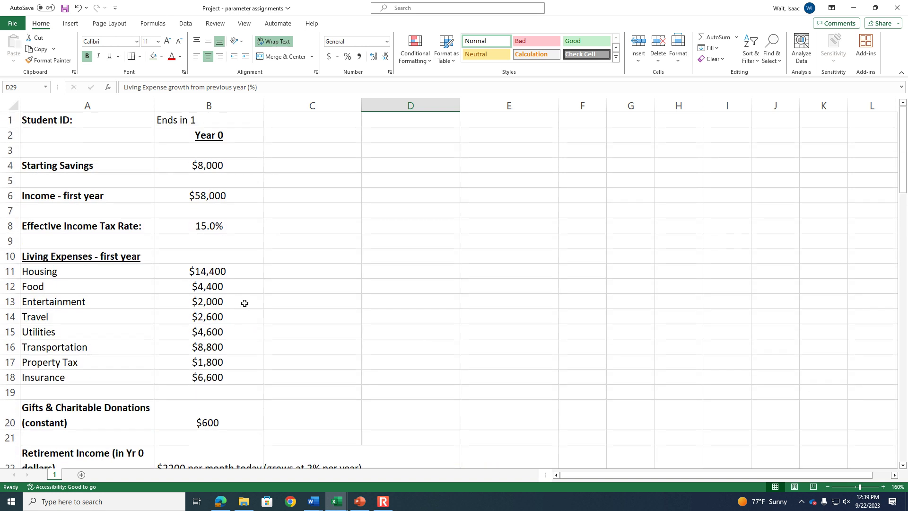
left_click_drag(220, 273, 223, 376)
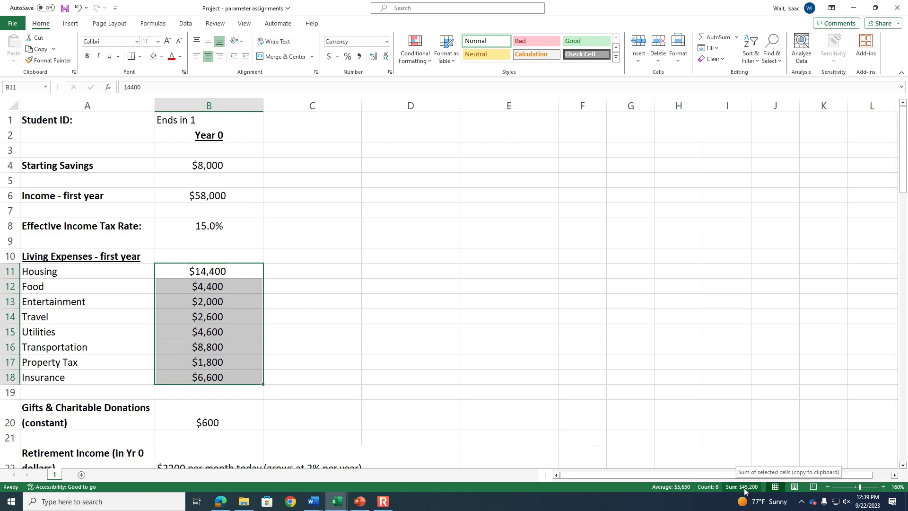
scroll(622, 403, "down", 2)
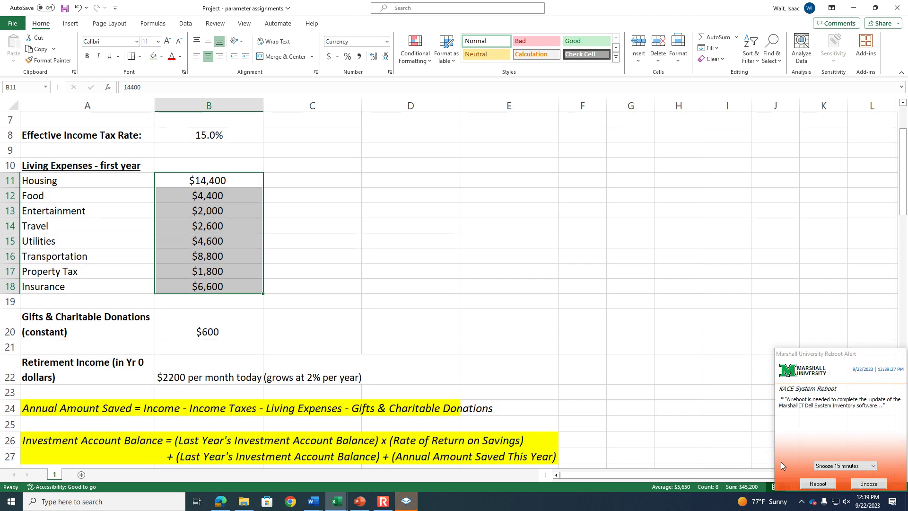
left_click(868, 483)
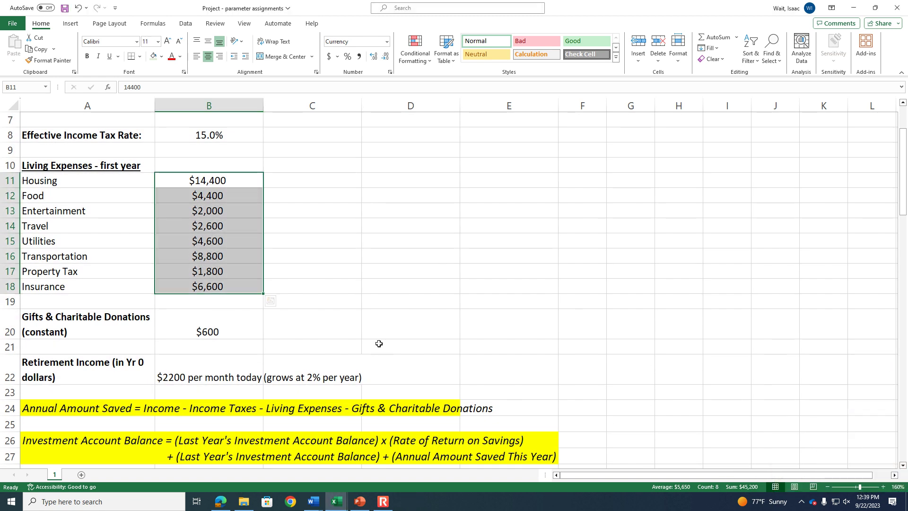
- Examine the yearly living expense growth percentages in column D, starting with years 2 and 3, against the first-year expenses
scroll(379, 343, "down", 5)
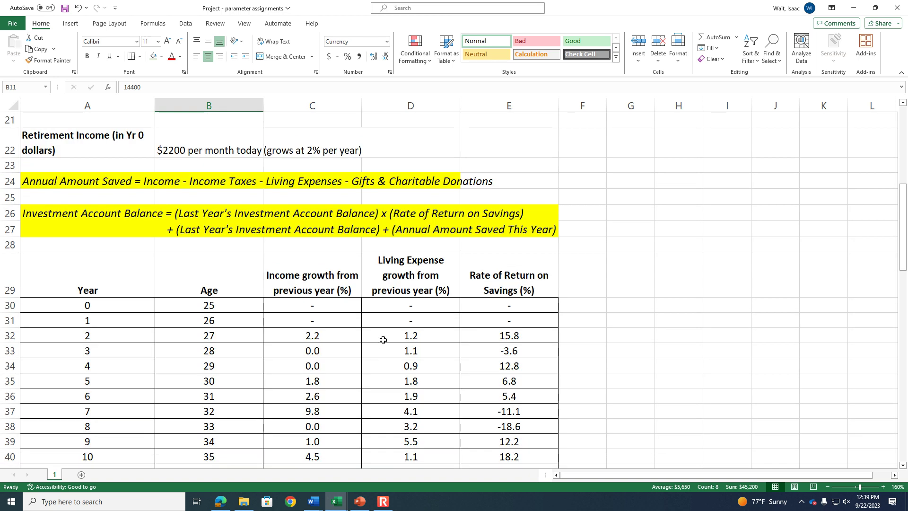
left_click(427, 339)
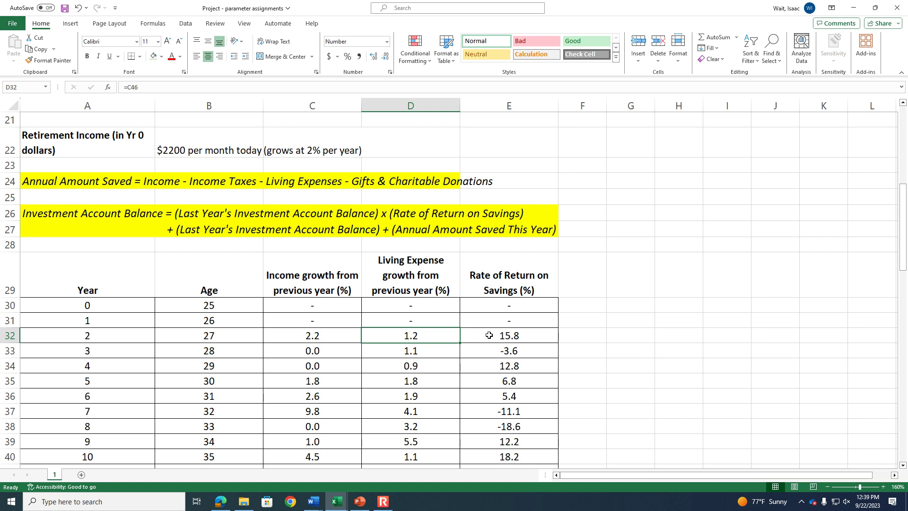
left_click(407, 354)
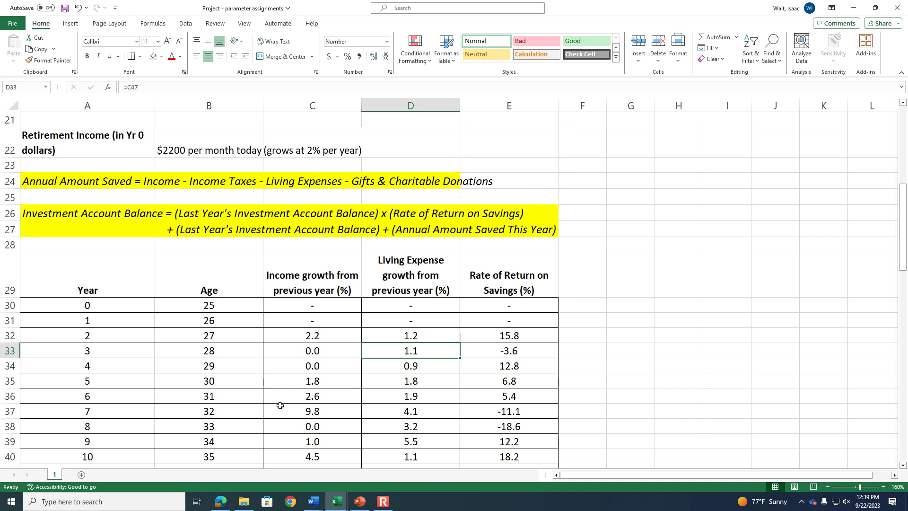
scroll(402, 343, "down", 4)
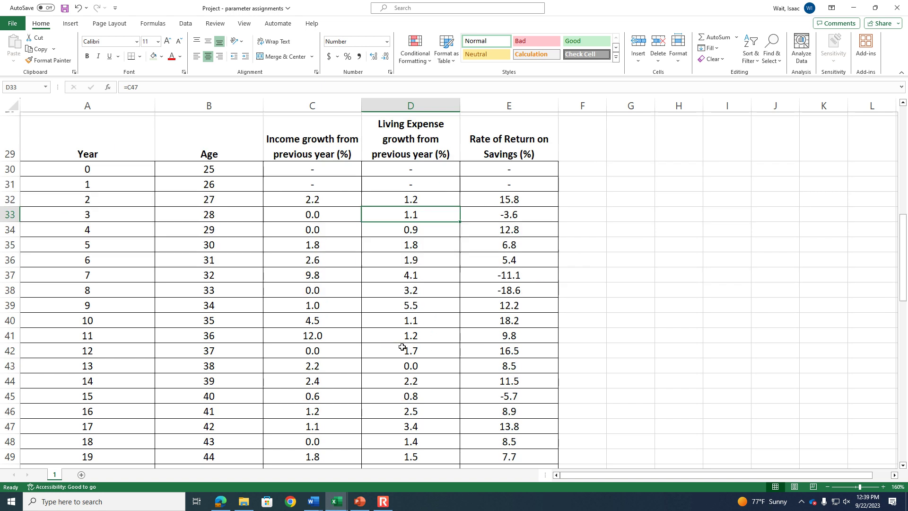
scroll(407, 331, "up", 3)
left_click(425, 221)
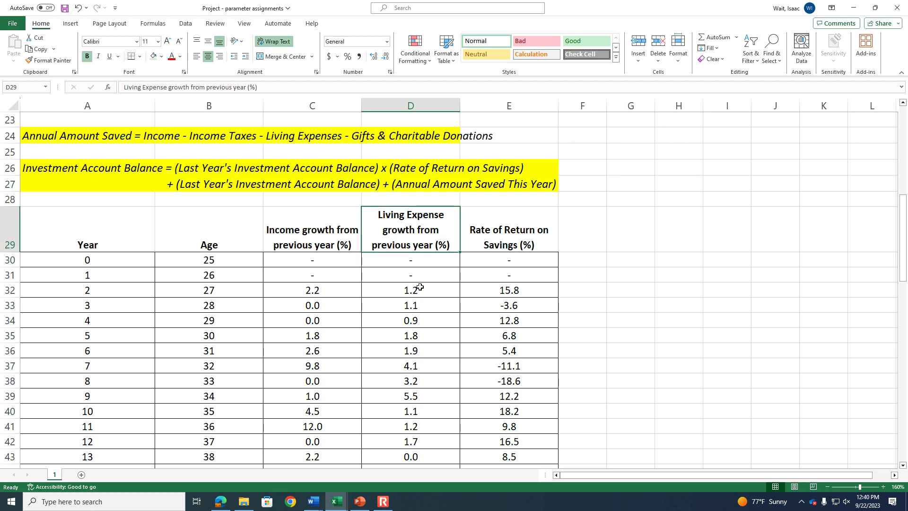
scroll(420, 317, "up", 7)
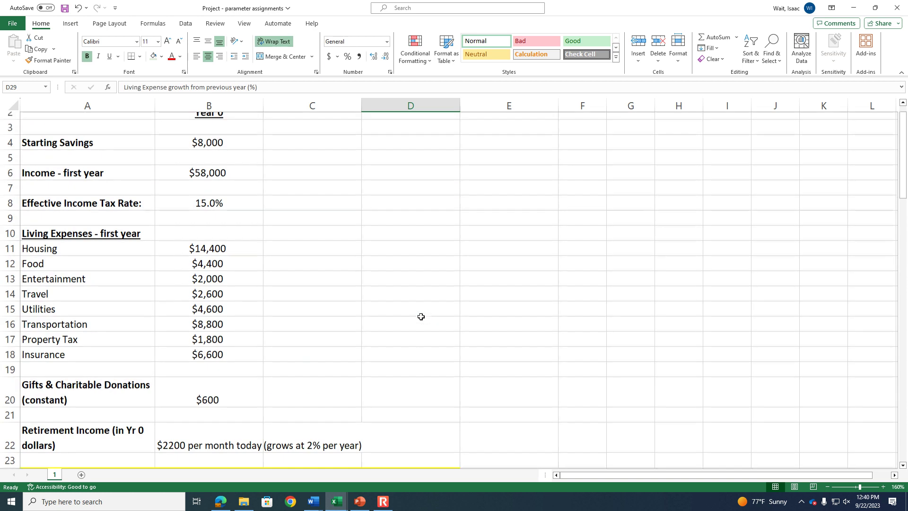
- Examine the yearly income growth percentages in column C and relate the year 2 rate to the first-year income in B6
scroll(314, 295, "down", 5)
left_click(336, 384)
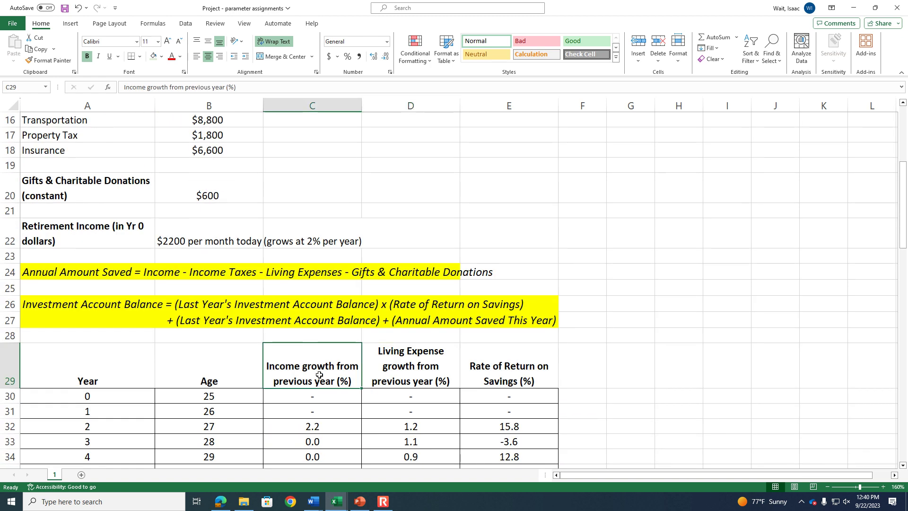
scroll(341, 381, "down", 2)
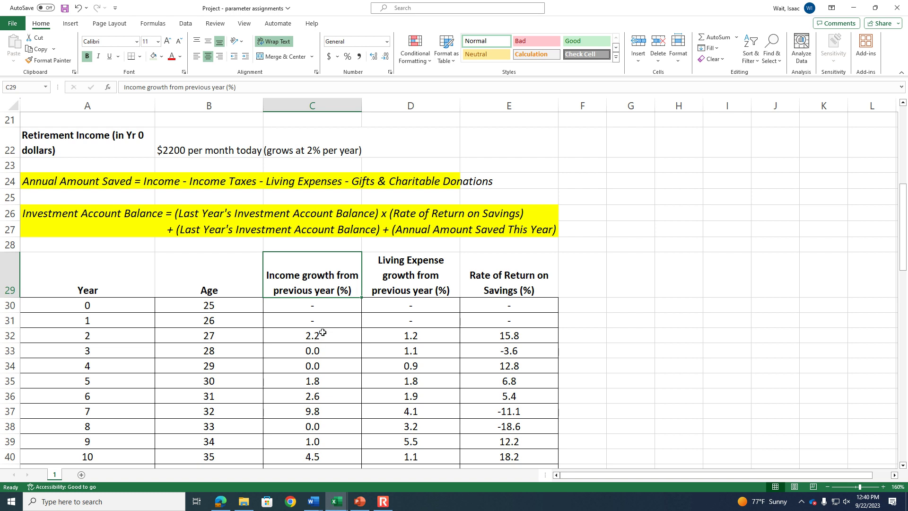
left_click(309, 390)
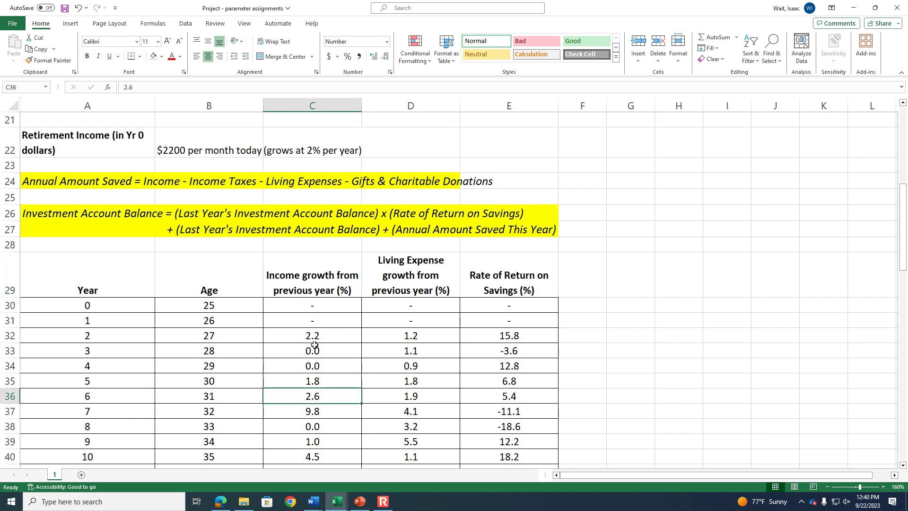
scroll(315, 345, "up", 7)
left_click(233, 194)
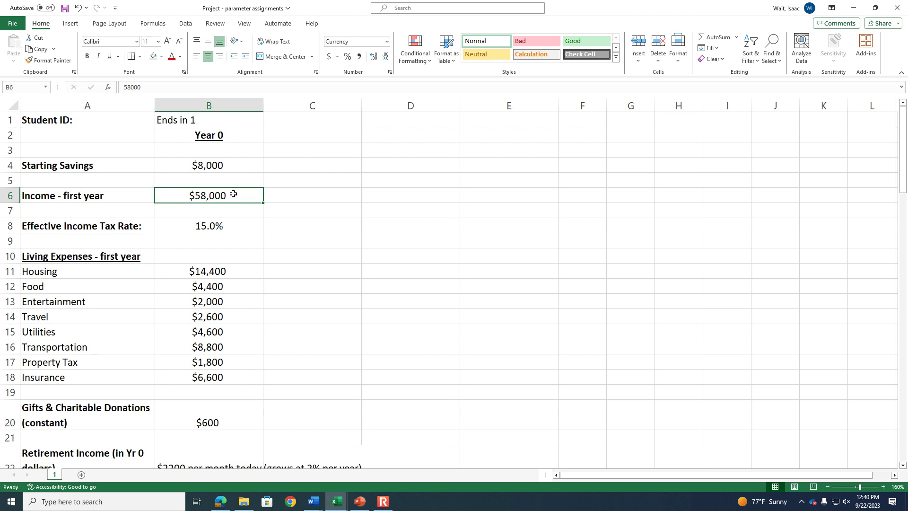
scroll(233, 194, "down", 7)
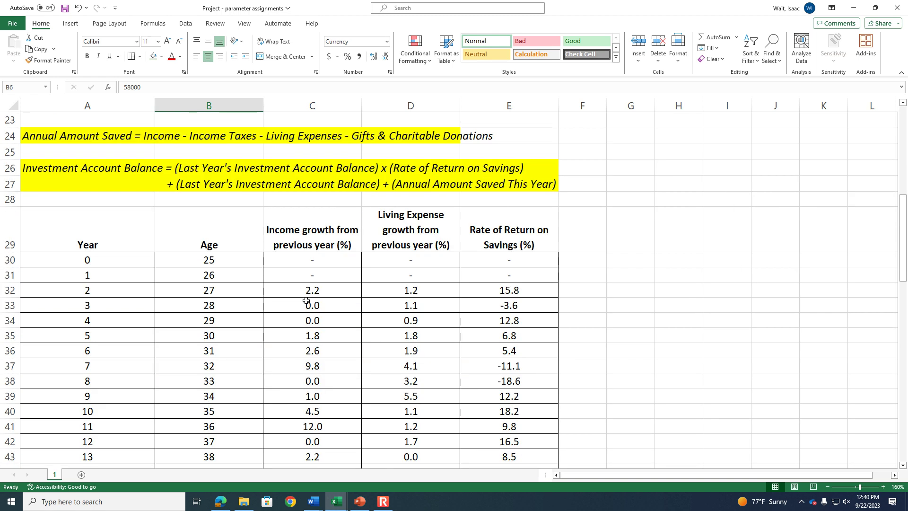
left_click(317, 295)
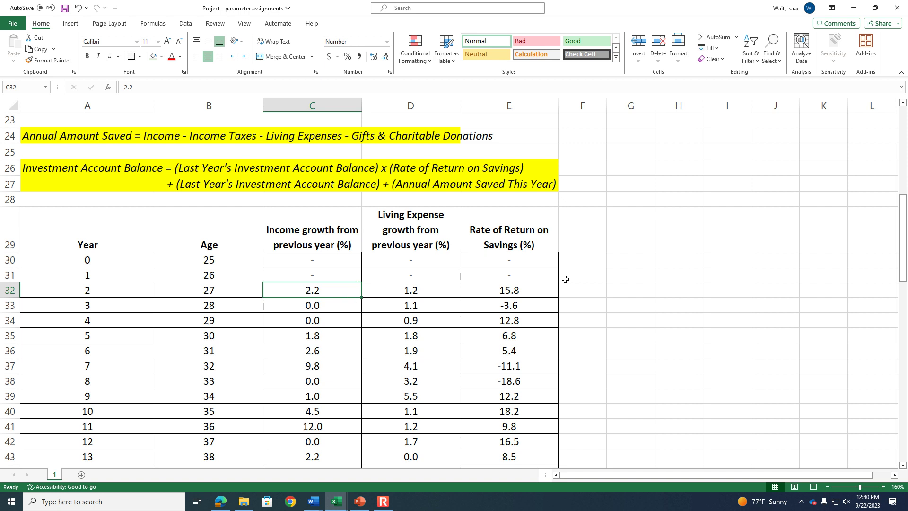
- Examine the Rate of Return on Savings column from year 2 down to year 8
left_click(540, 240)
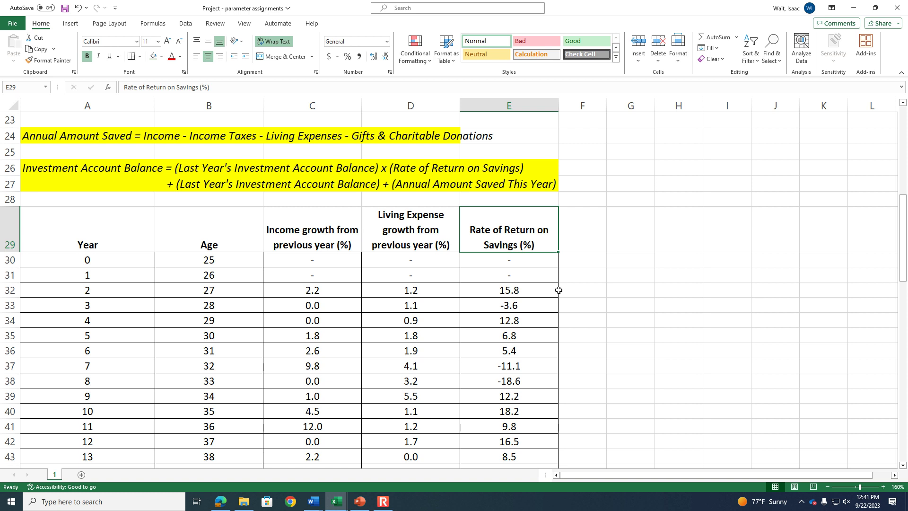
left_click(520, 290)
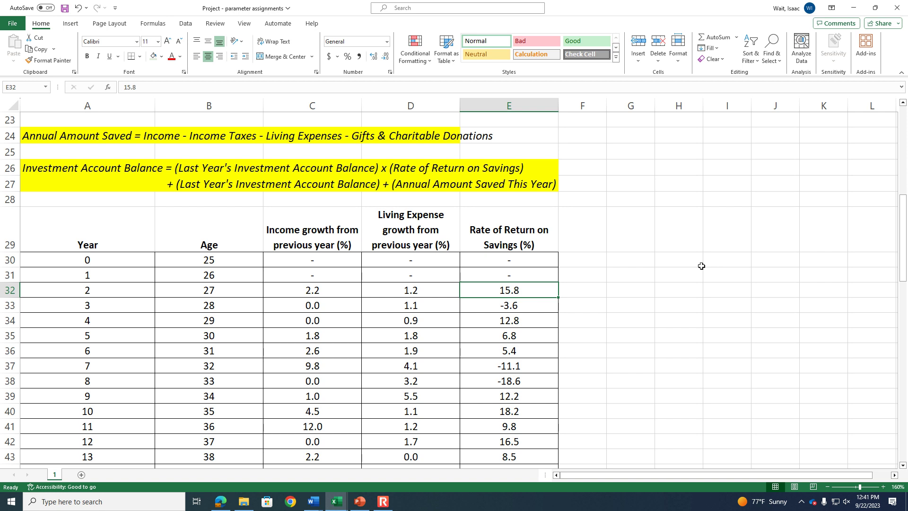
key("Down")
key("Down")
key("Down")
key("Down")
key("Down")
key("Down")
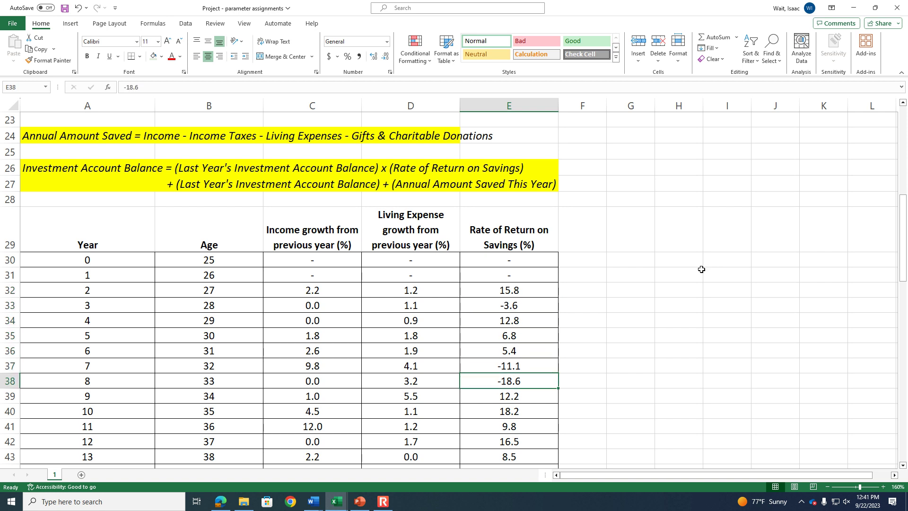
- Read the highlighted Annual Amount Saved formula in row 24 and the Investment Account Balance formula in row 26
scroll(701, 266, "up", 5)
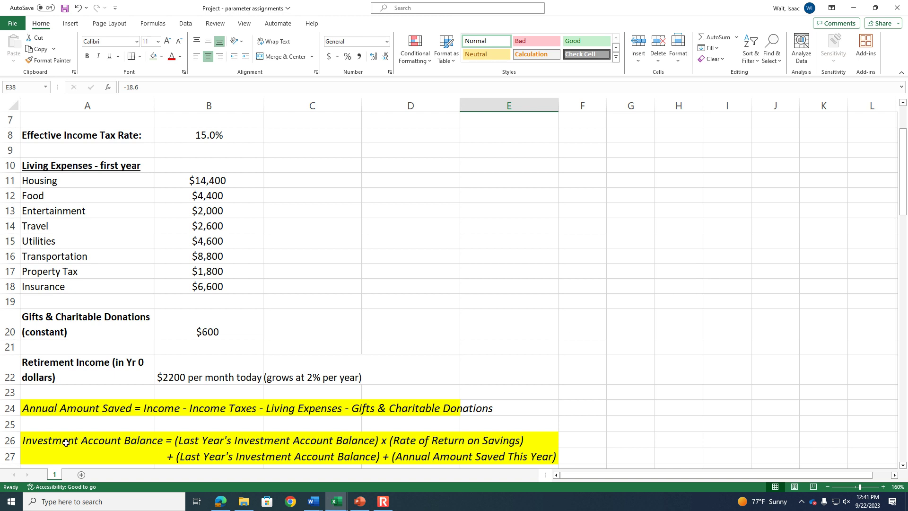
left_click(68, 442)
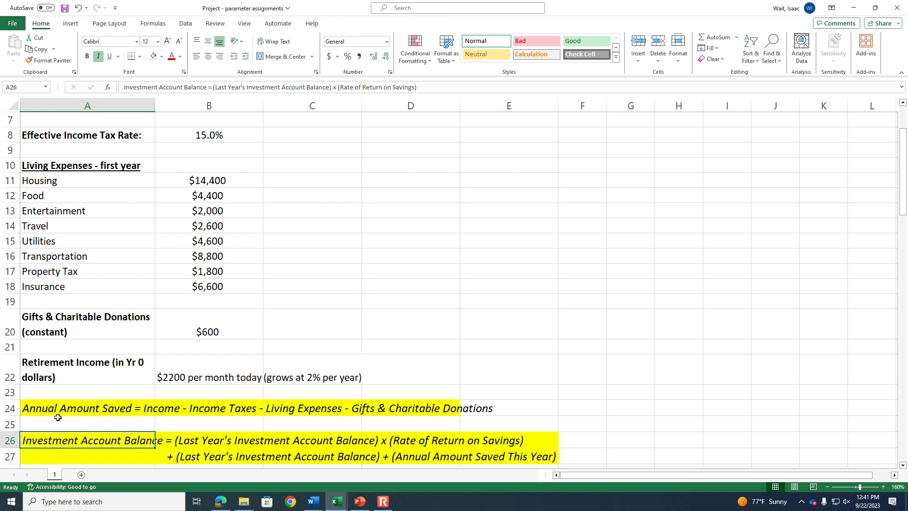
left_click(57, 403)
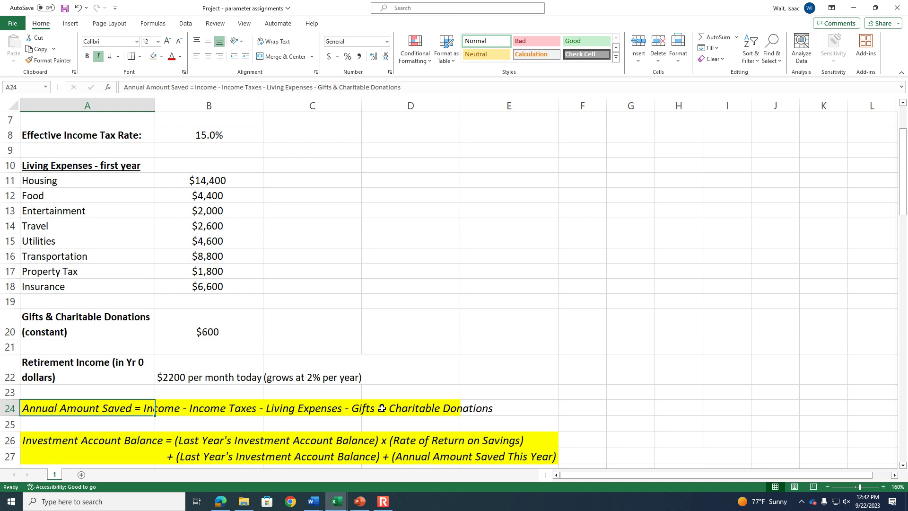
left_click(54, 441)
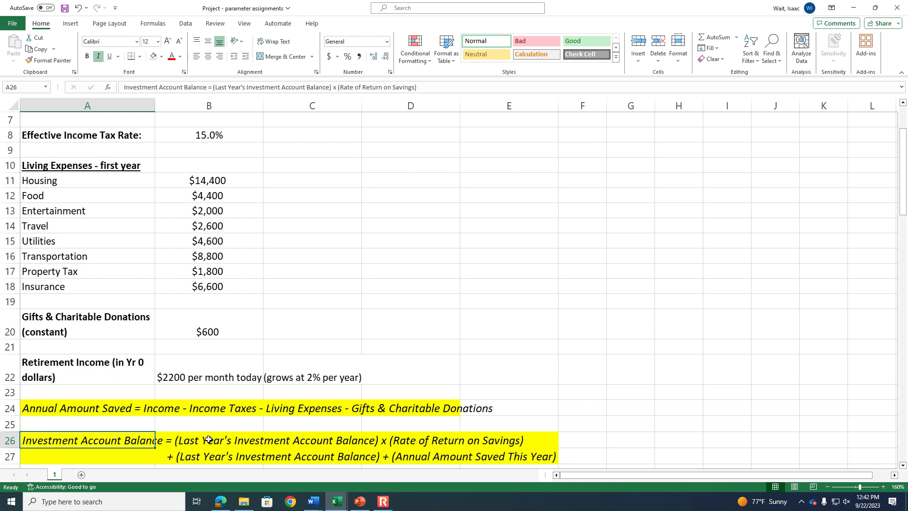
left_click(209, 439)
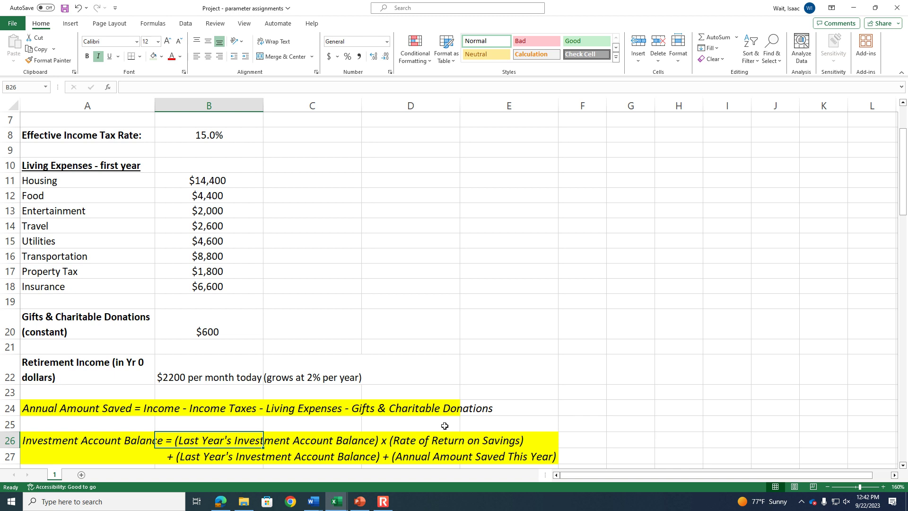
- Locate the year 2 rate of return in E32 that the Investment Account Balance formula uses
scroll(445, 426, "down", 4)
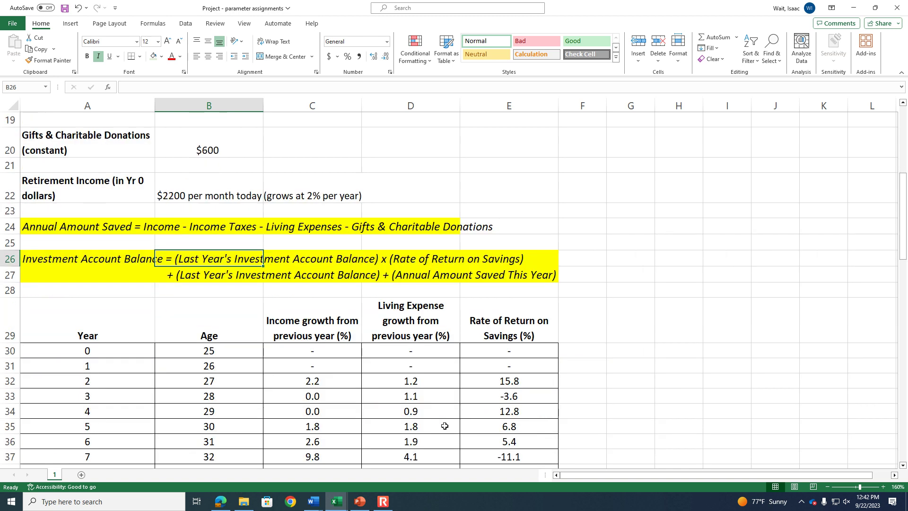
left_click(514, 337)
scroll(514, 340, "up", 2)
scroll(514, 340, "down", 1)
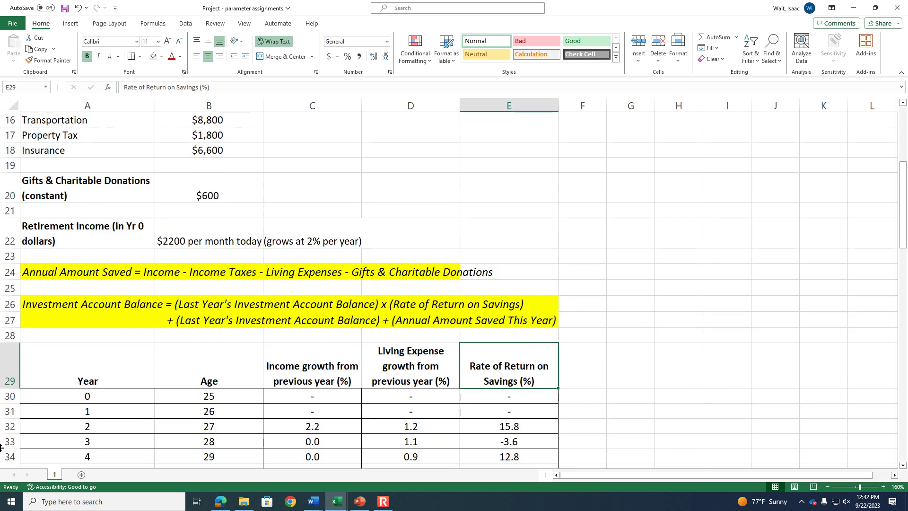
left_click(487, 422)
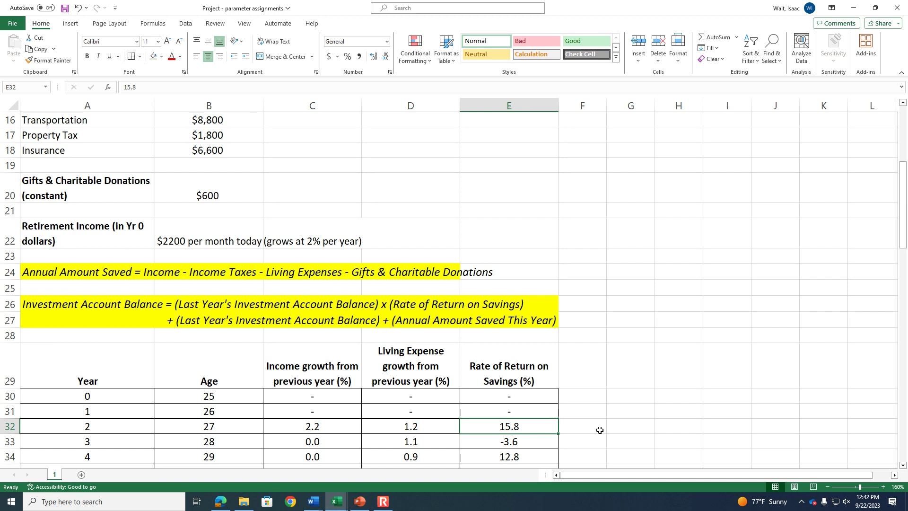
- Review the Investment Account Balance formula term by term, selecting its parts in B26:E26 and B27
scroll(600, 430, "up", 1)
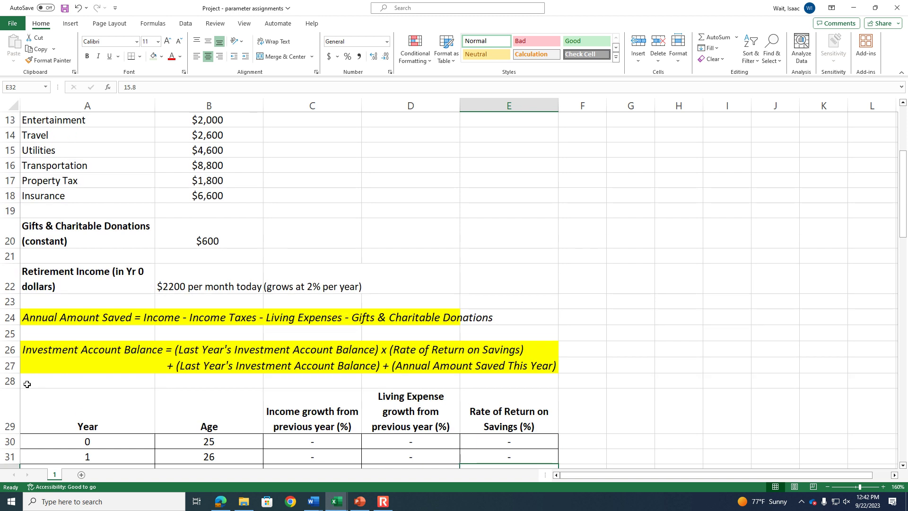
left_click(42, 351)
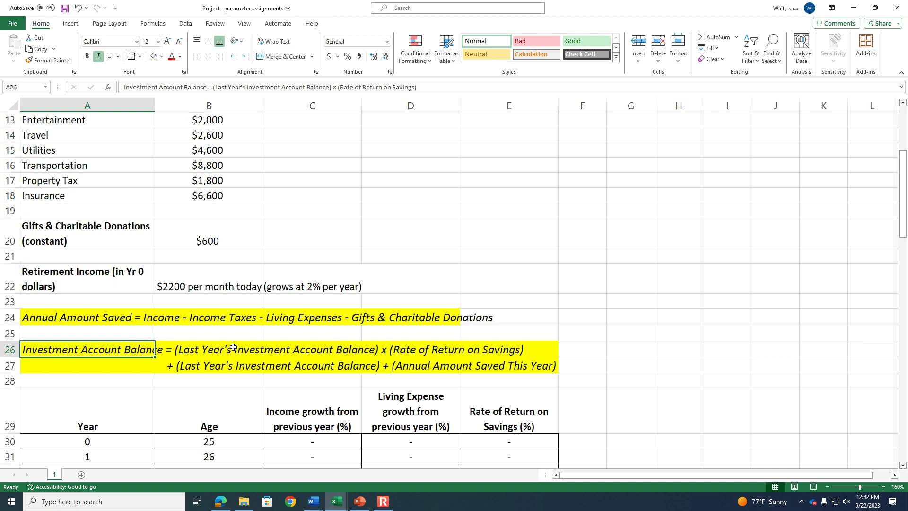
left_click_drag(233, 347, 502, 348)
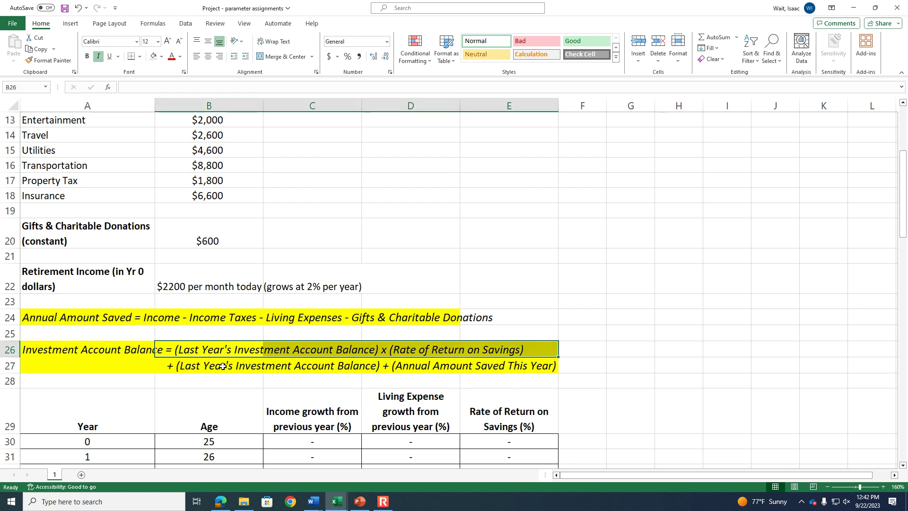
left_click(221, 366)
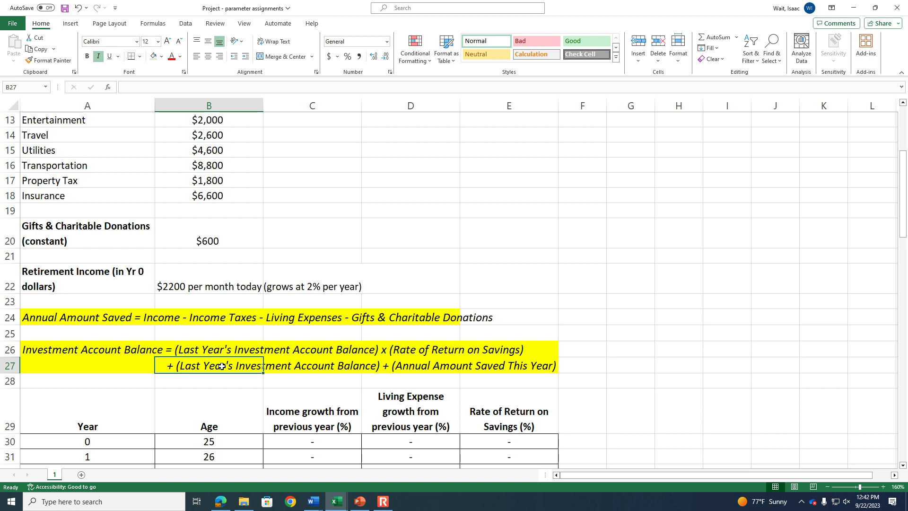